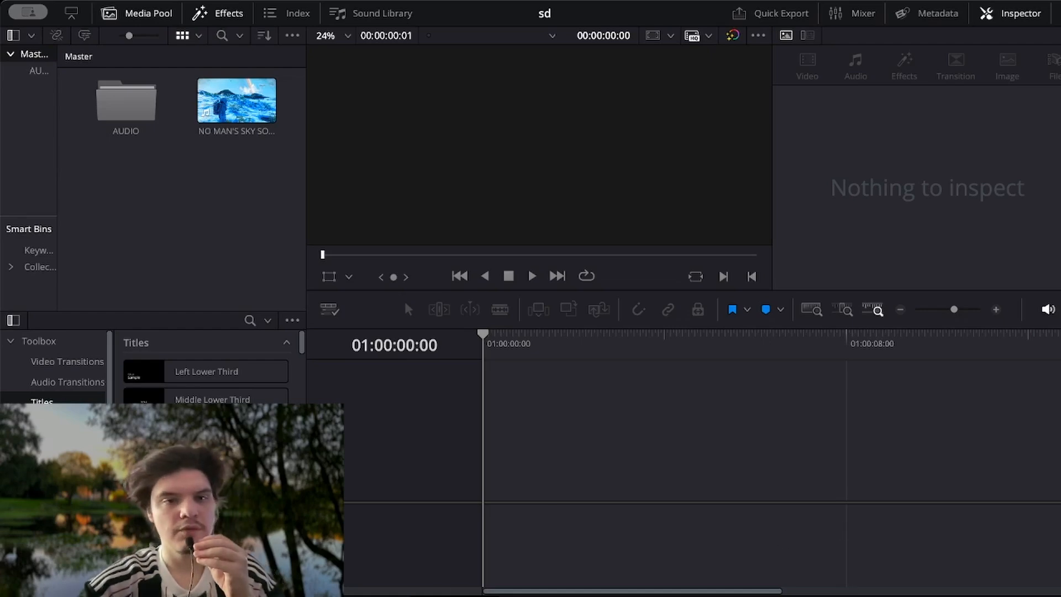
# - Place the NO MAN'S SKY SOUND DESIGN.mp4 clip at the start of a new timeline
pyautogui.click(272, 84)
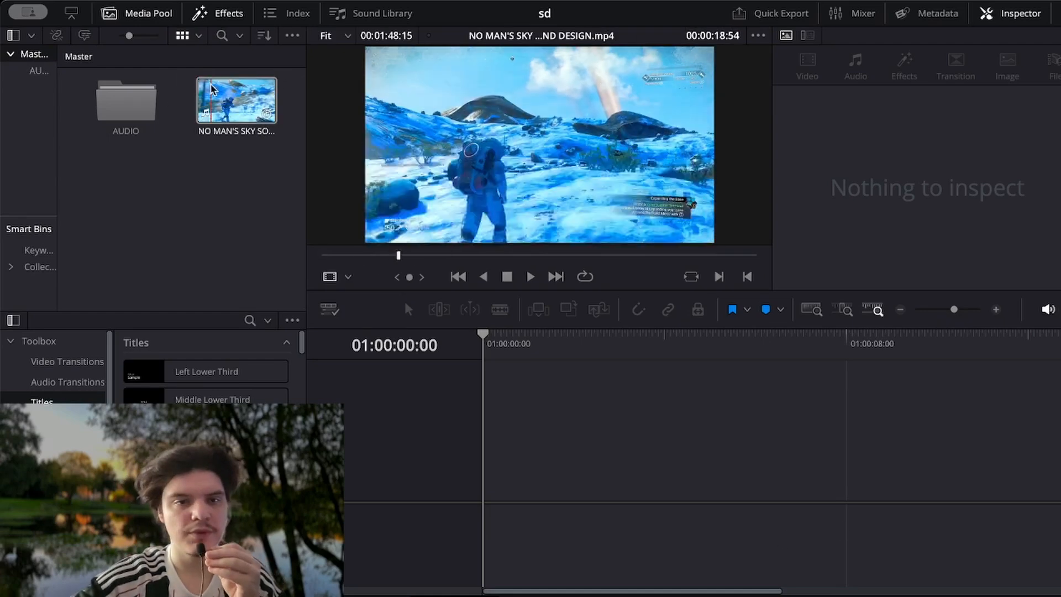
pyautogui.click(148, 253)
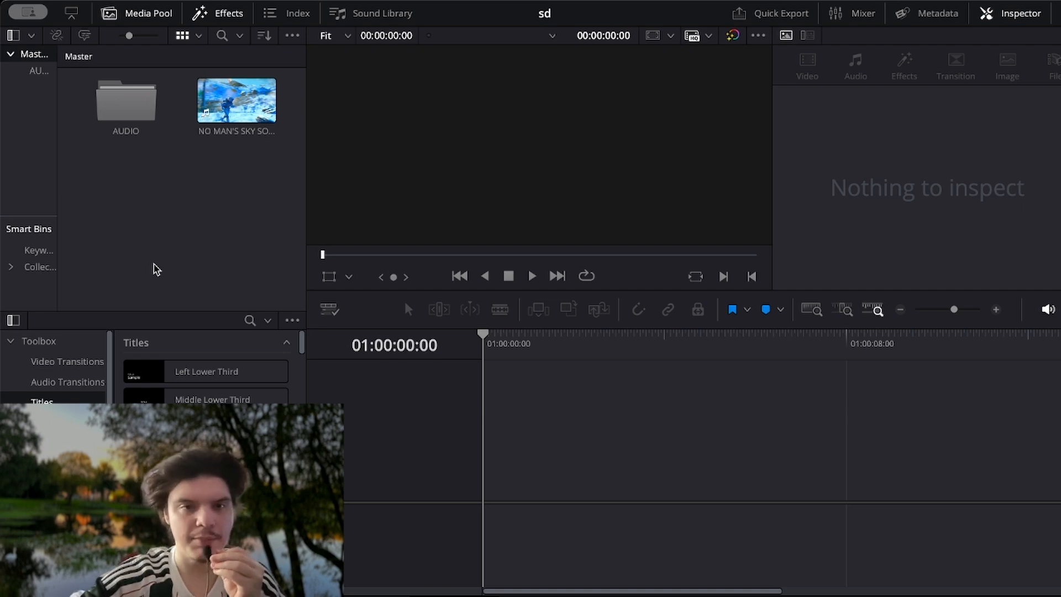
pyautogui.moveTo(227, 107); pyautogui.dragTo(484, 508)
pyautogui.moveTo(951, 309); pyautogui.dragTo(939, 312)
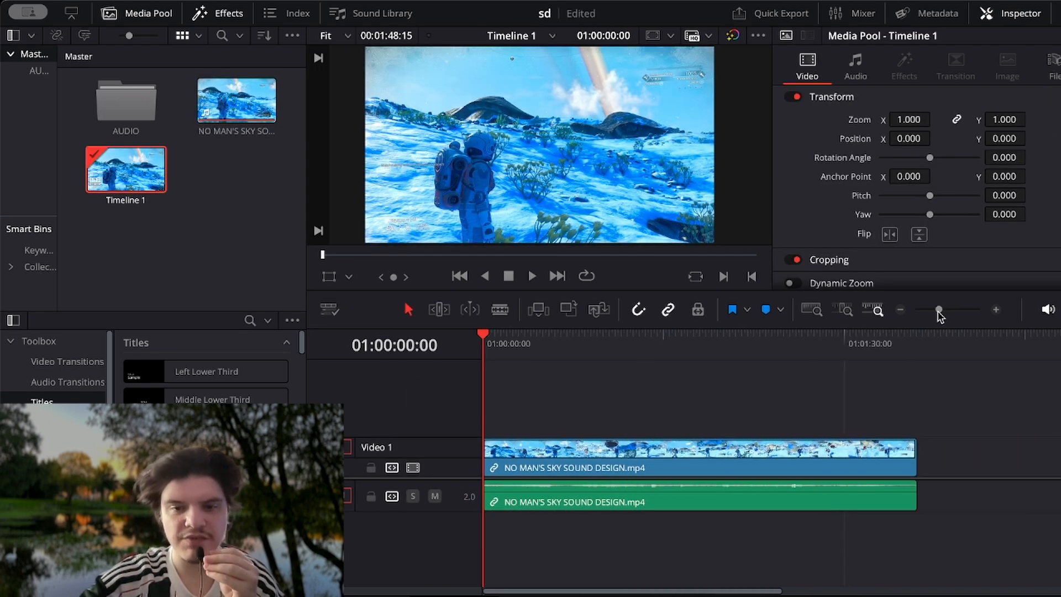
# - Unlink the gameplay clip's video and audio and delete its original audio from the timeline
pyautogui.click(670, 471)
pyautogui.rightClick(584, 464)
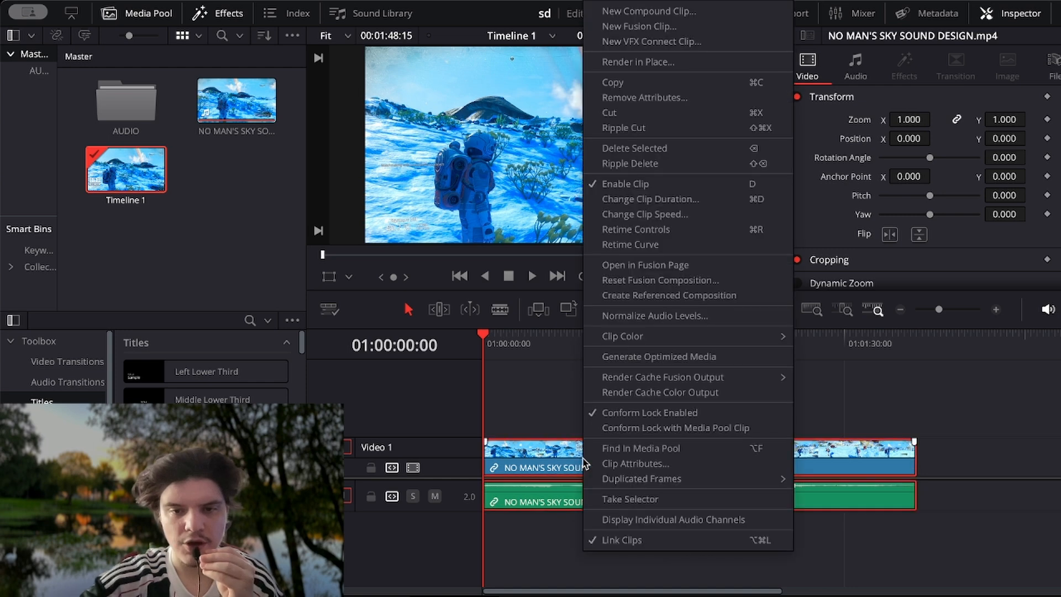
pyautogui.click(619, 540)
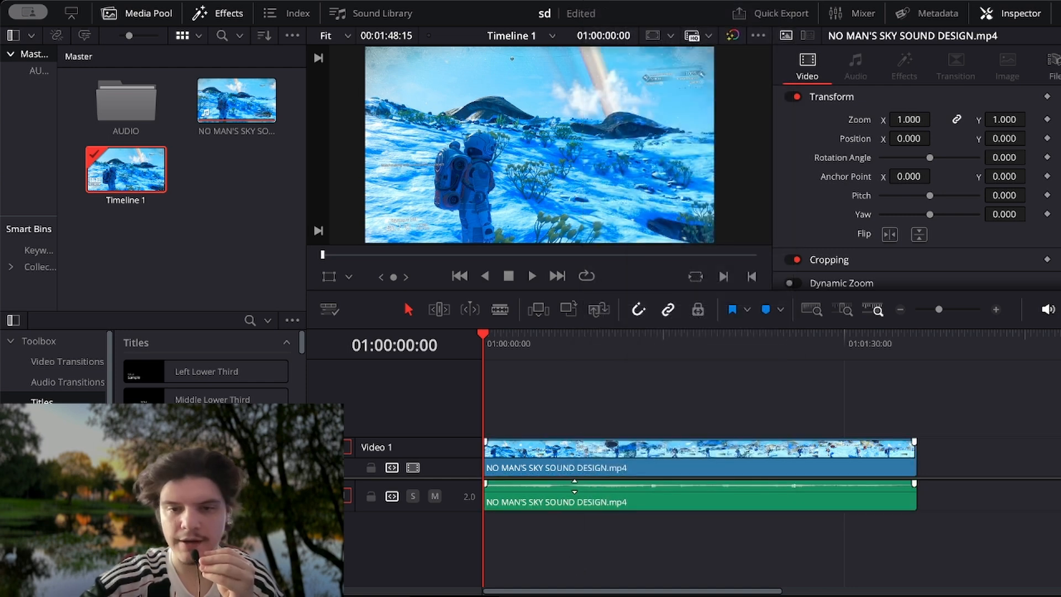
pyautogui.click(576, 501)
pyautogui.press('Delete')
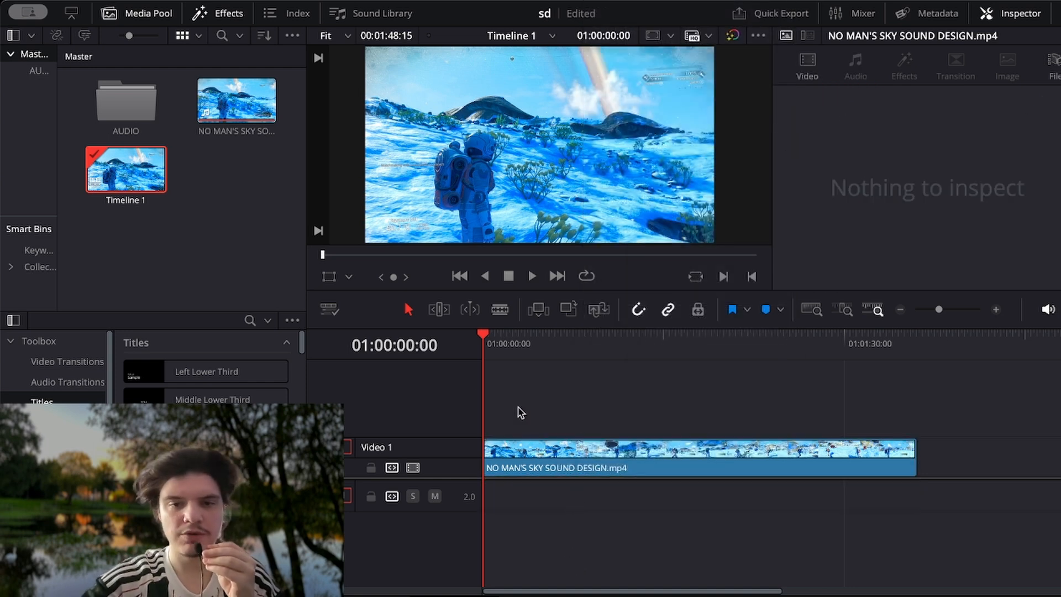
# - Trim about 3 seconds off the start of the gameplay clip, keeping it at the timeline's beginning
pyautogui.click(499, 342)
pyautogui.moveTo(499, 342)
pyautogui.mouseDown()
pyautogui.moveTo(786, 334)
pyautogui.moveTo(902, 315)
pyautogui.moveTo(495, 315)
pyautogui.moveTo(910, 320)
pyautogui.moveTo(761, 323)
pyautogui.moveTo(491, 366)
pyautogui.moveTo(744, 348)
pyautogui.moveTo(736, 322)
pyautogui.moveTo(486, 339)
pyautogui.moveTo(796, 318)
pyautogui.moveTo(486, 345)
pyautogui.moveTo(716, 340)
pyautogui.moveTo(483, 346)
pyautogui.mouseUp()
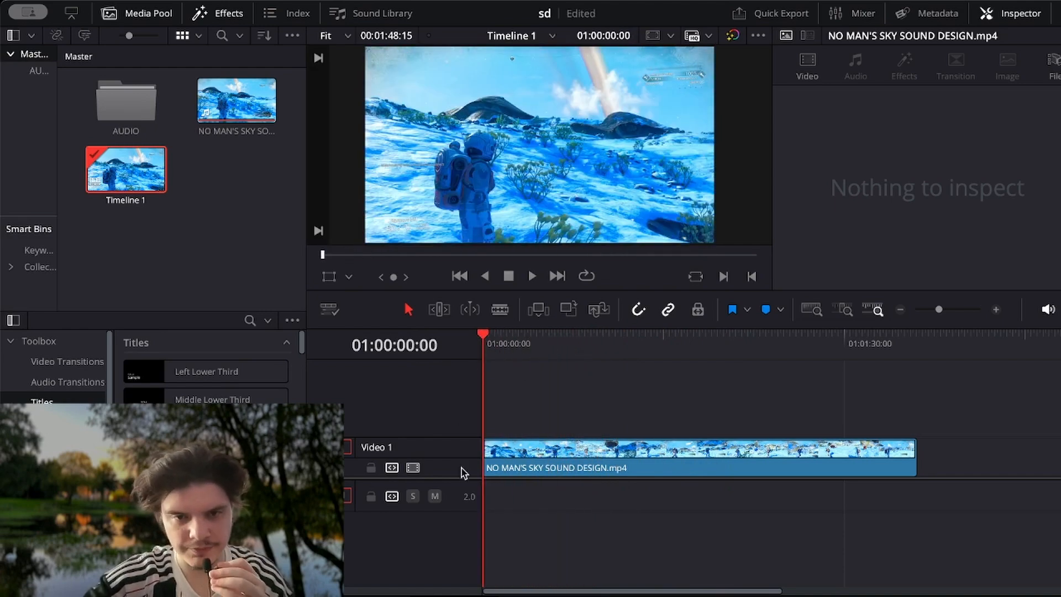
pyautogui.moveTo(489, 463); pyautogui.dragTo(524, 459)
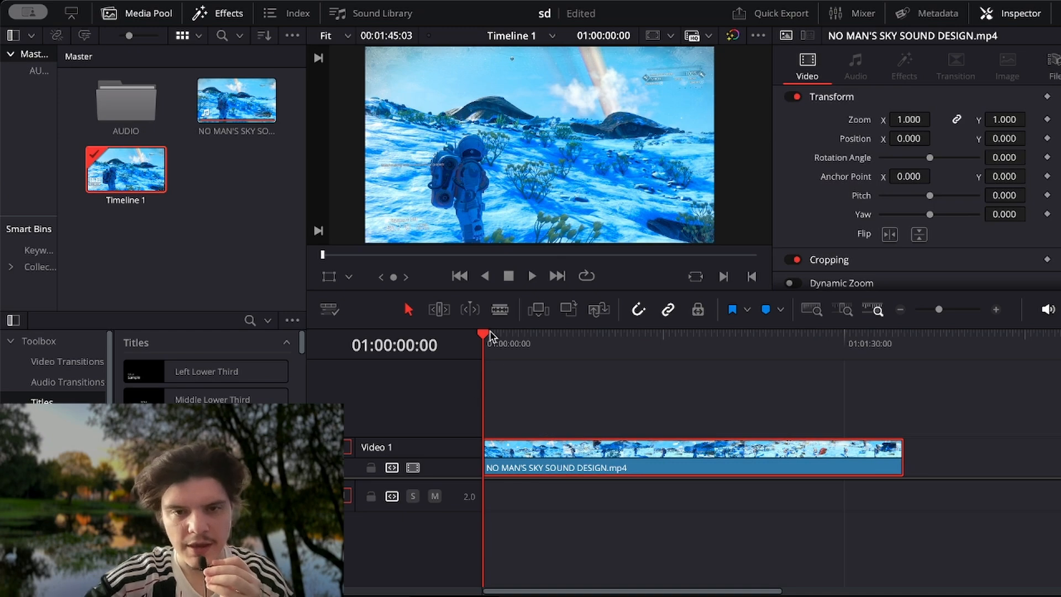
pyautogui.moveTo(487, 333); pyautogui.dragTo(424, 379)
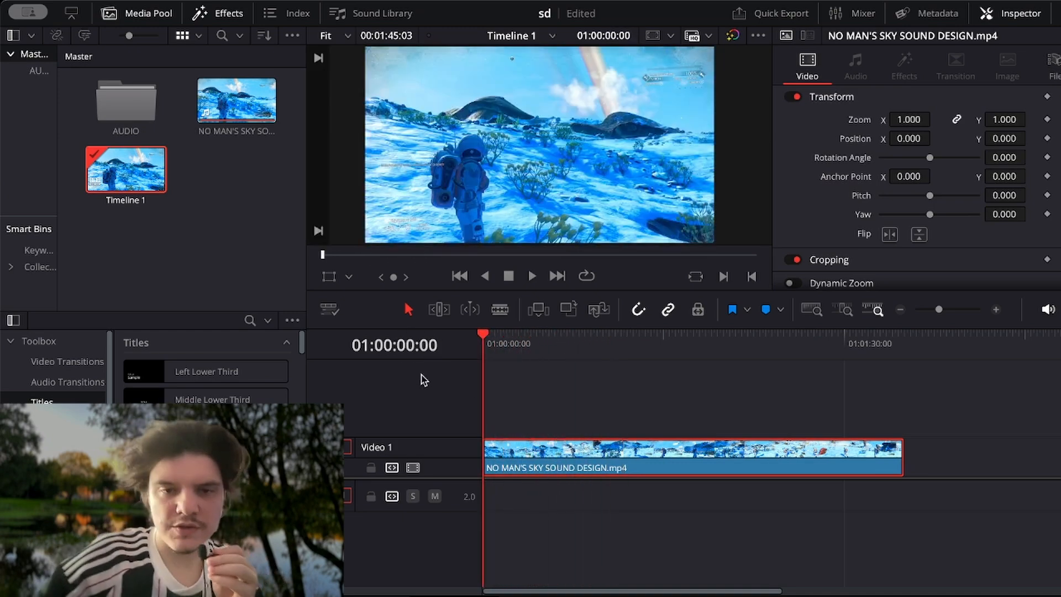
# - Shorten the end of the gameplay clip so that the timeline runs 00:01:41:17
pyautogui.moveTo(498, 336); pyautogui.dragTo(519, 337)
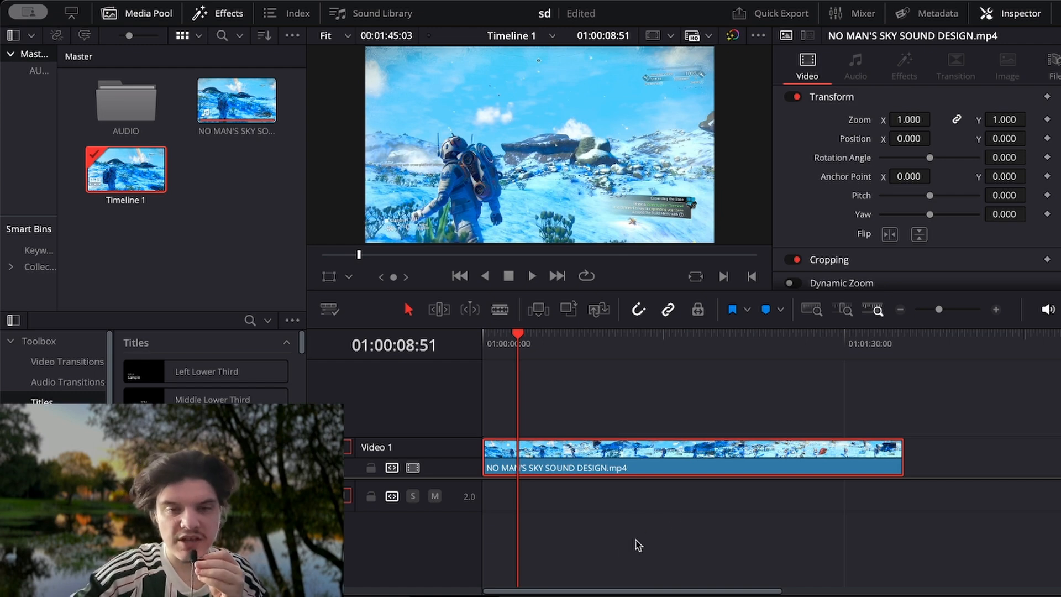
pyautogui.moveTo(516, 340); pyautogui.dragTo(819, 334)
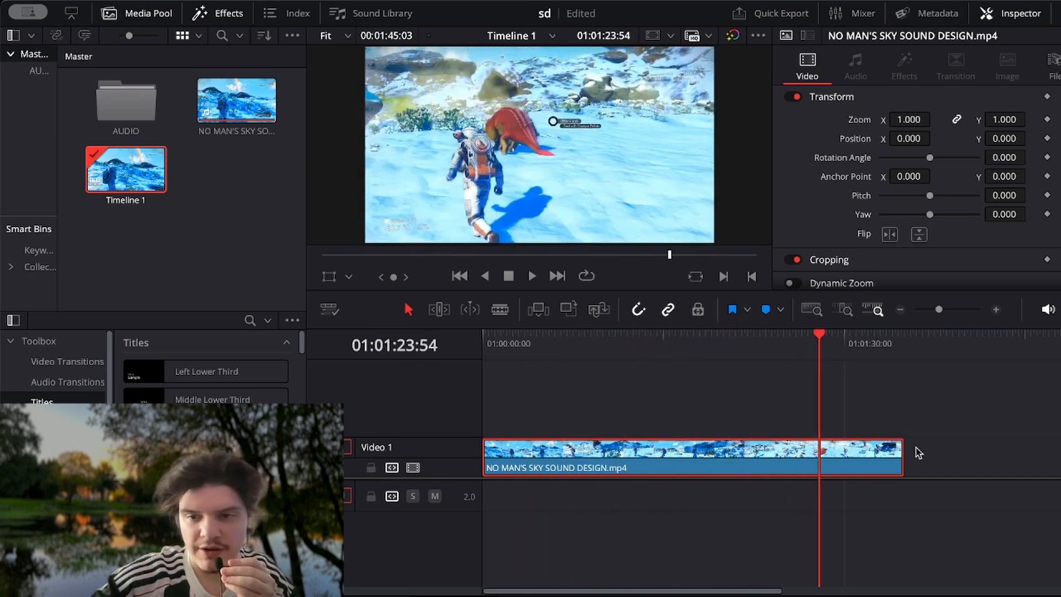
pyautogui.moveTo(905, 457); pyautogui.dragTo(888, 461)
pyautogui.moveTo(764, 347); pyautogui.dragTo(332, 348)
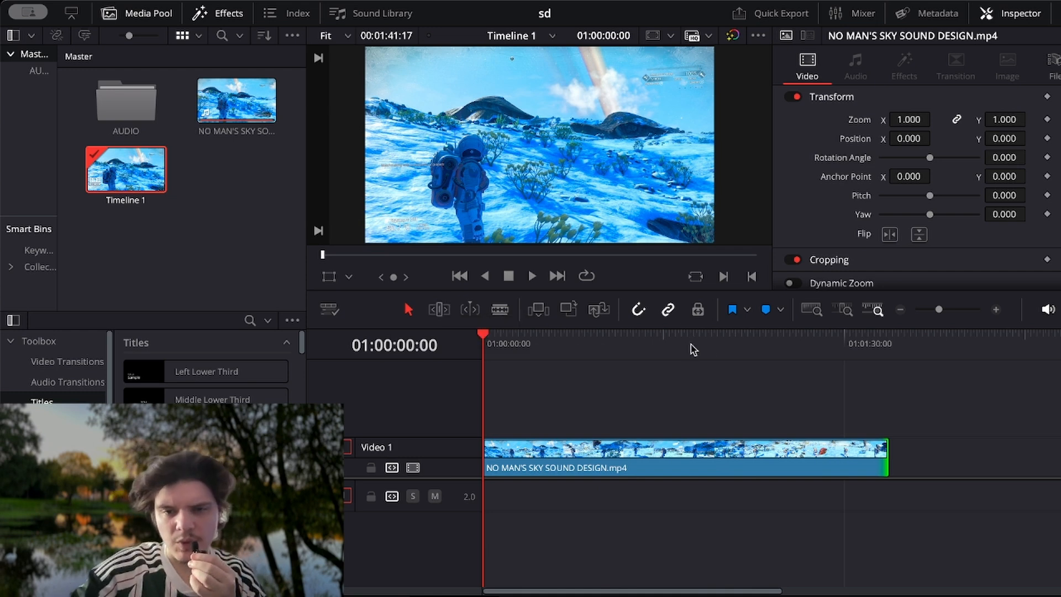
# - Scrub and play the trimmed gameplay clip from its start to review the action needing sound, and return to the beginning
pyautogui.click(859, 347)
pyautogui.moveTo(851, 351); pyautogui.dragTo(422, 396)
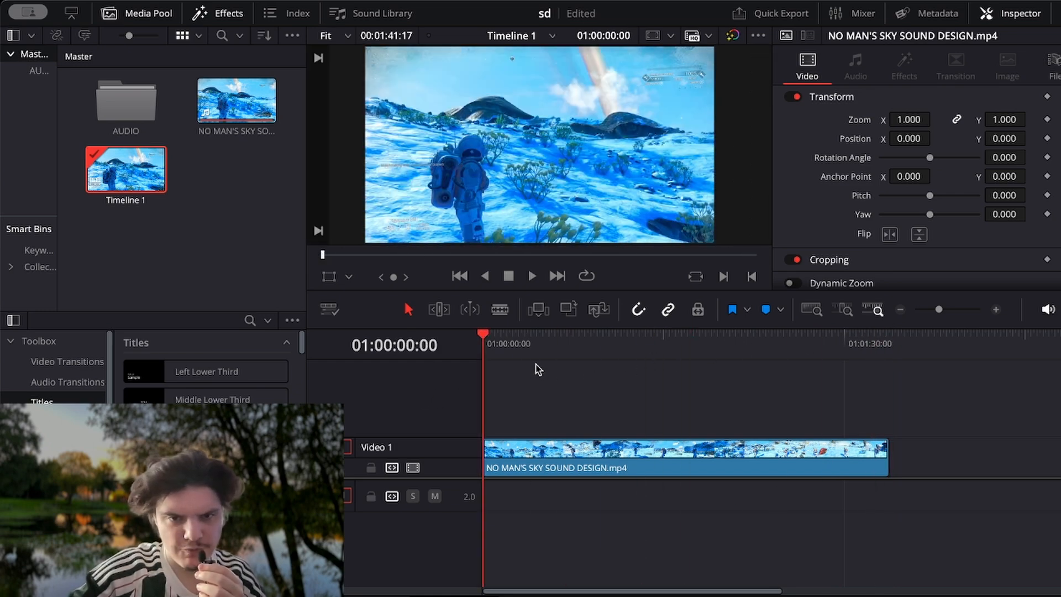
pyautogui.moveTo(511, 334); pyautogui.dragTo(387, 356)
pyautogui.moveTo(523, 343); pyautogui.dragTo(431, 366)
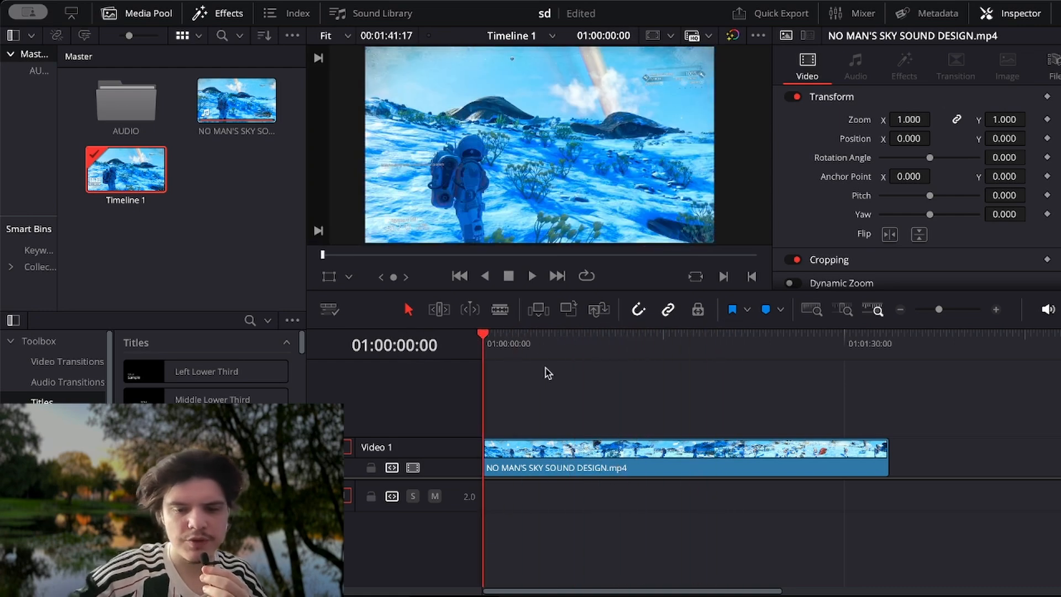
pyautogui.press('space')
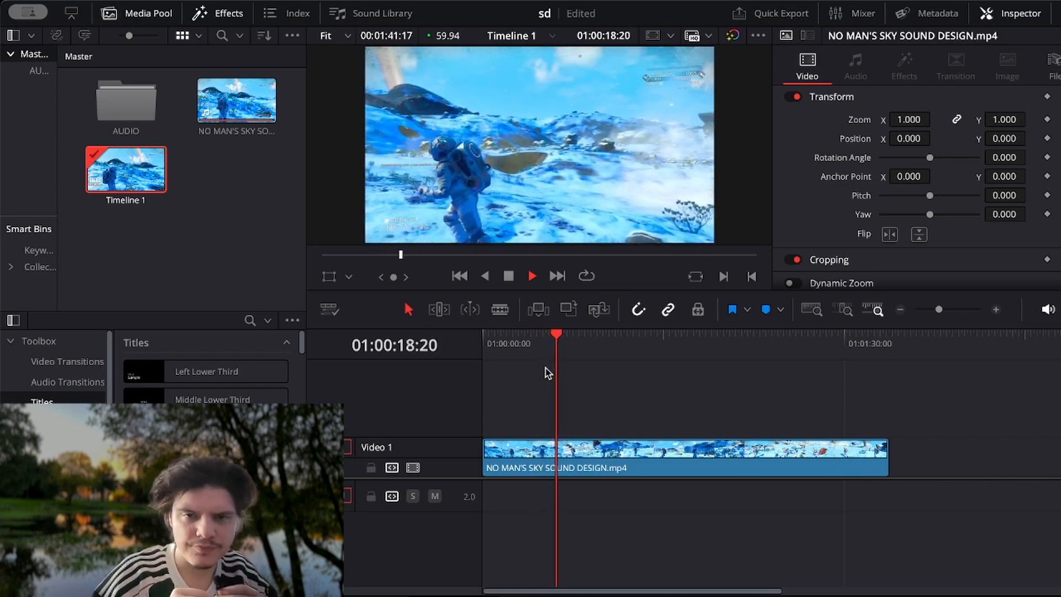
pyautogui.press('space')
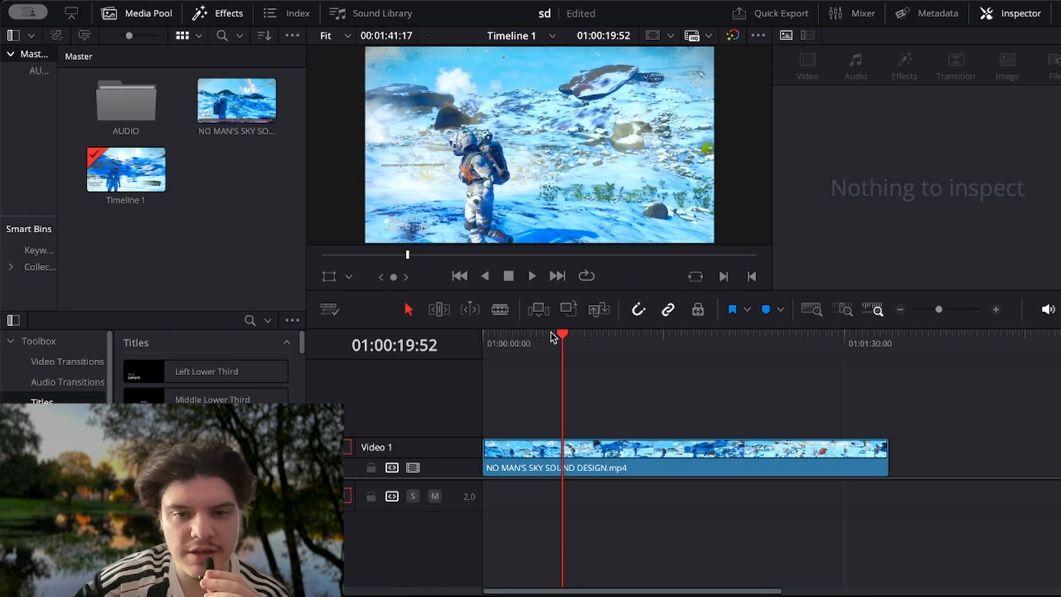
pyautogui.moveTo(555, 334); pyautogui.dragTo(482, 359)
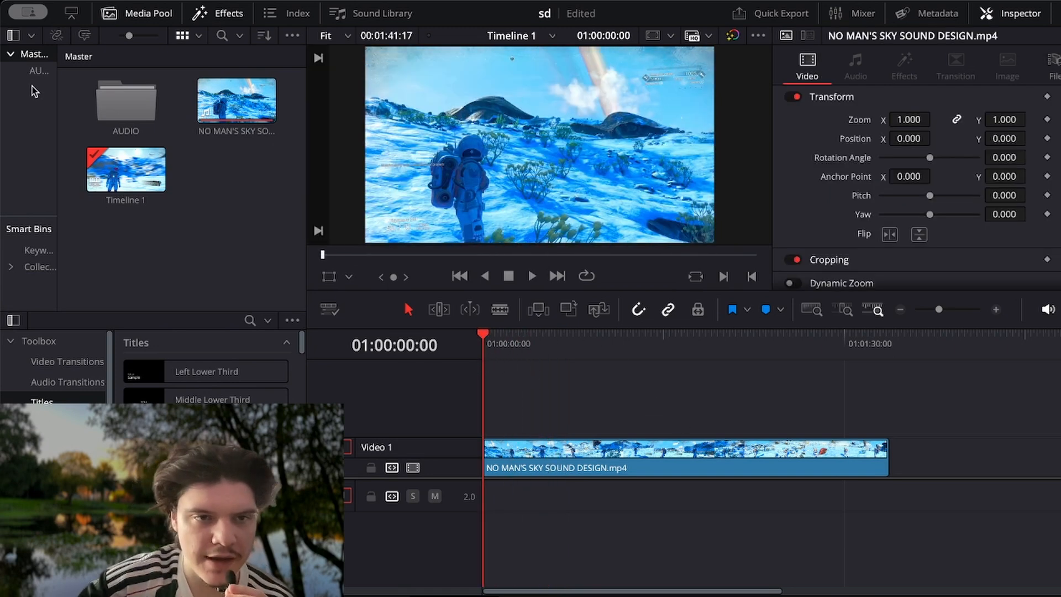
# - Place the AUDIO bin's Footsteps, Human, Snow, Walking Carefully, Ice, Short SND65676.wav clip on the audio track at the timeline's start
pyautogui.doubleClick(113, 93)
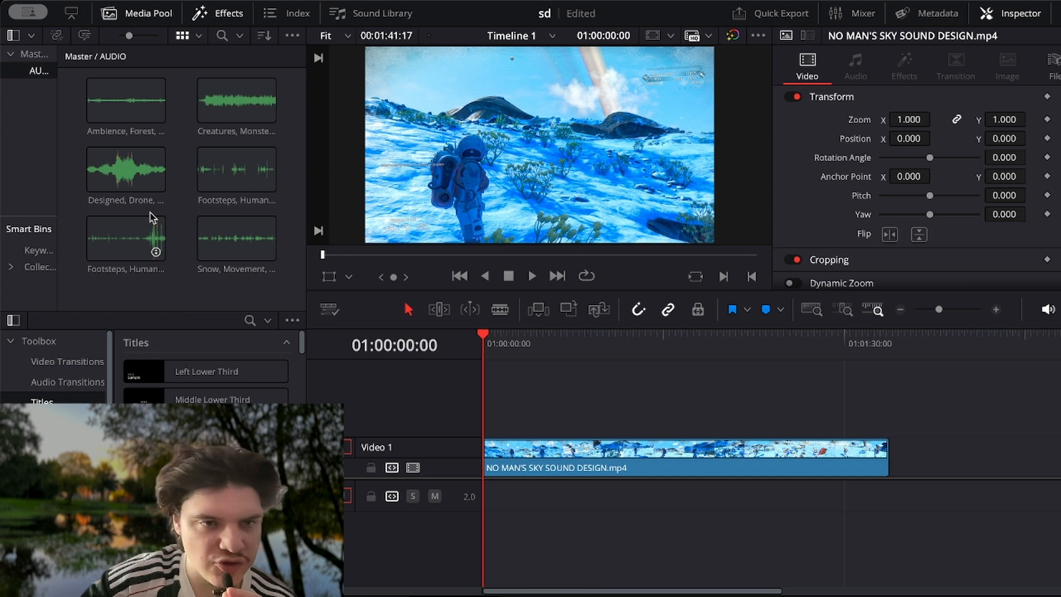
pyautogui.click(152, 160)
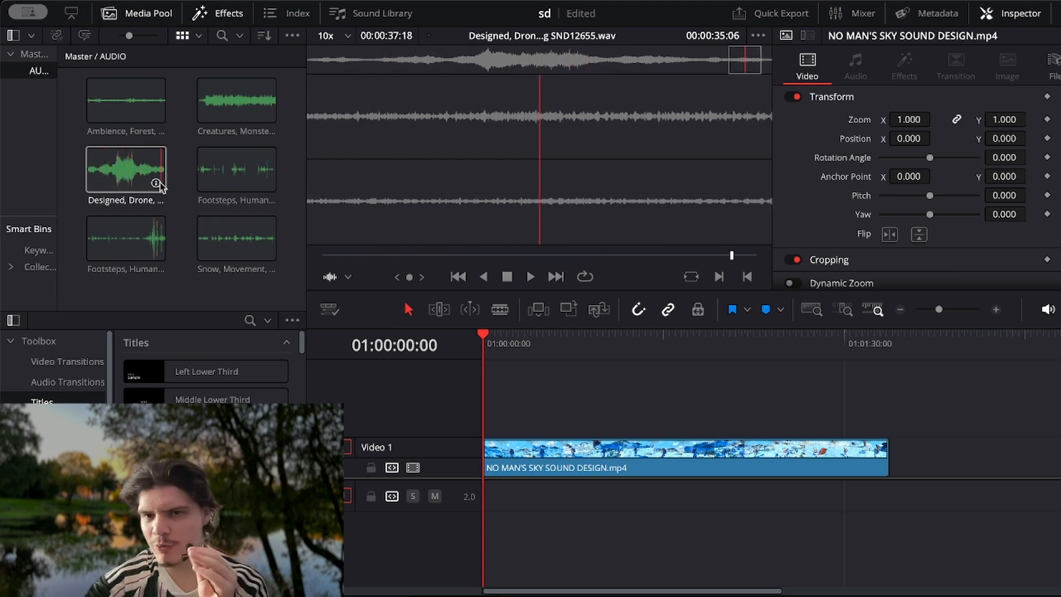
pyautogui.moveTo(547, 343); pyautogui.dragTo(467, 351)
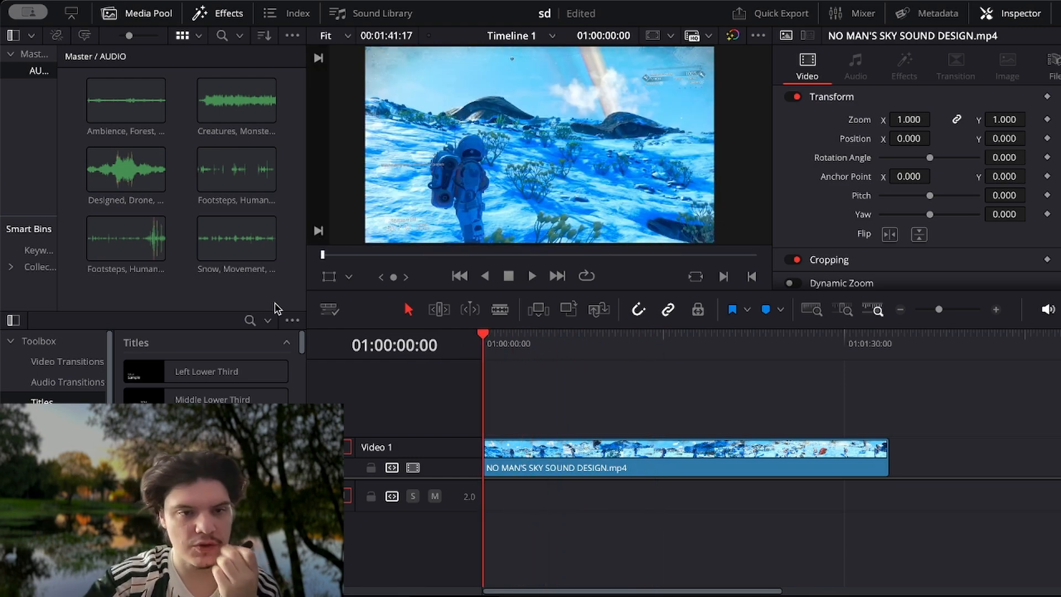
pyautogui.moveTo(150, 238); pyautogui.dragTo(488, 491)
pyautogui.click(517, 495)
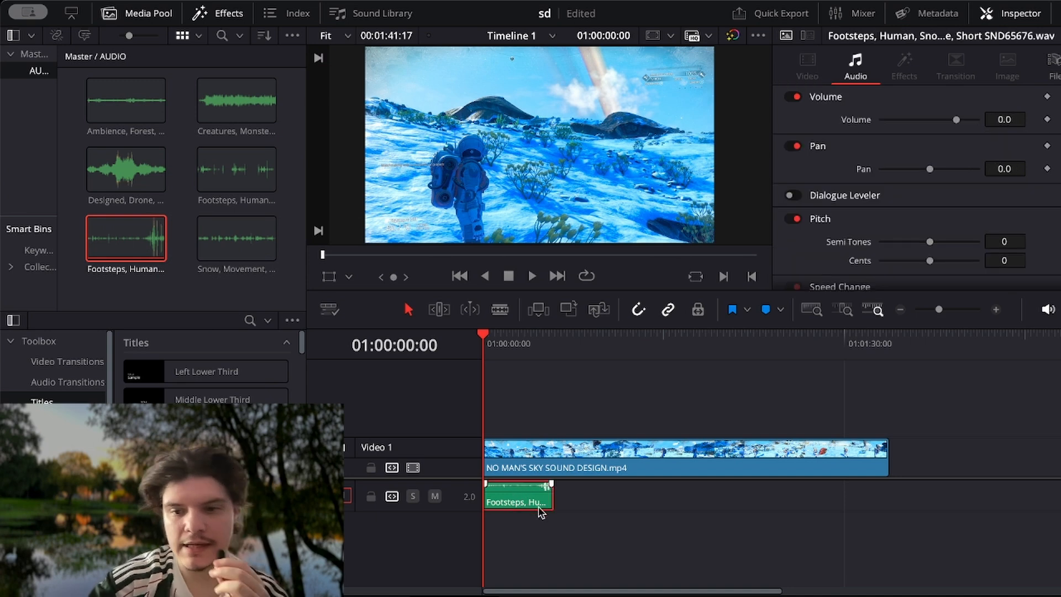
# - Switch to the Fairlight page and rename the Audio 1 track FOOTSTEPS
pyautogui.click(806, 596)
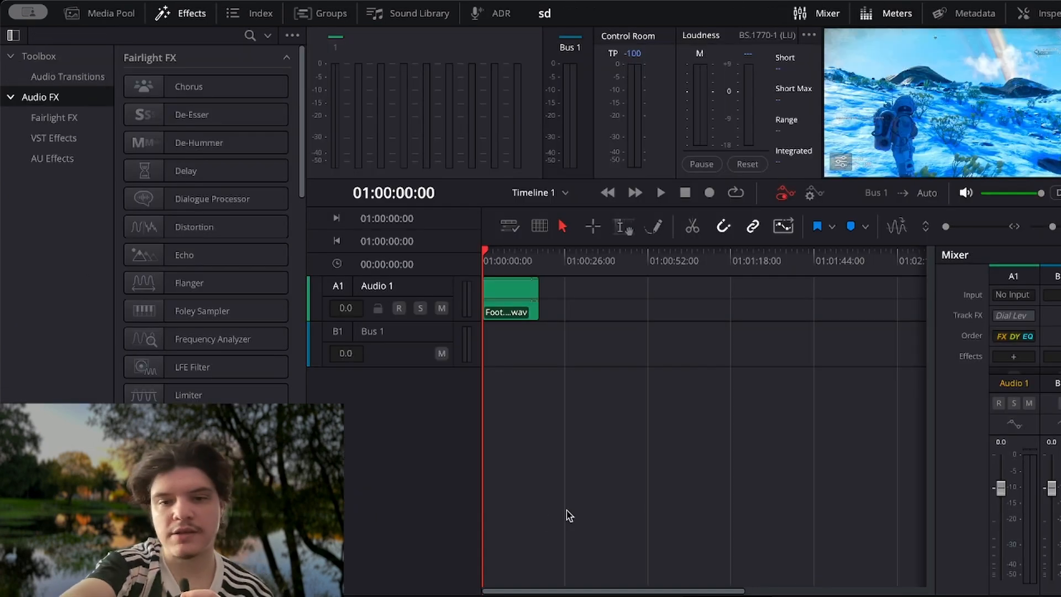
pyautogui.doubleClick(378, 287)
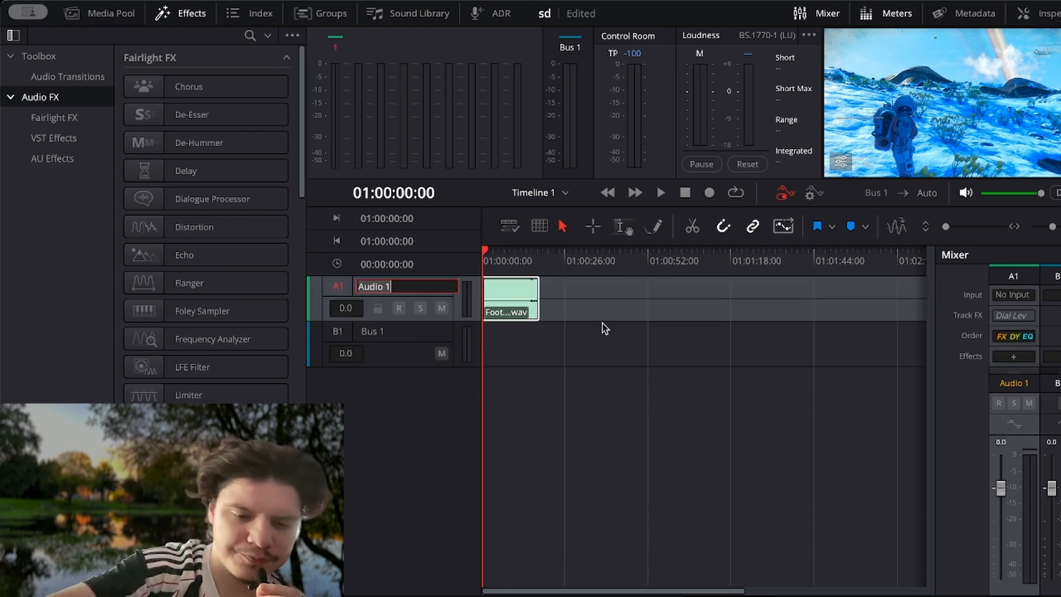
pyautogui.write('FOOT')
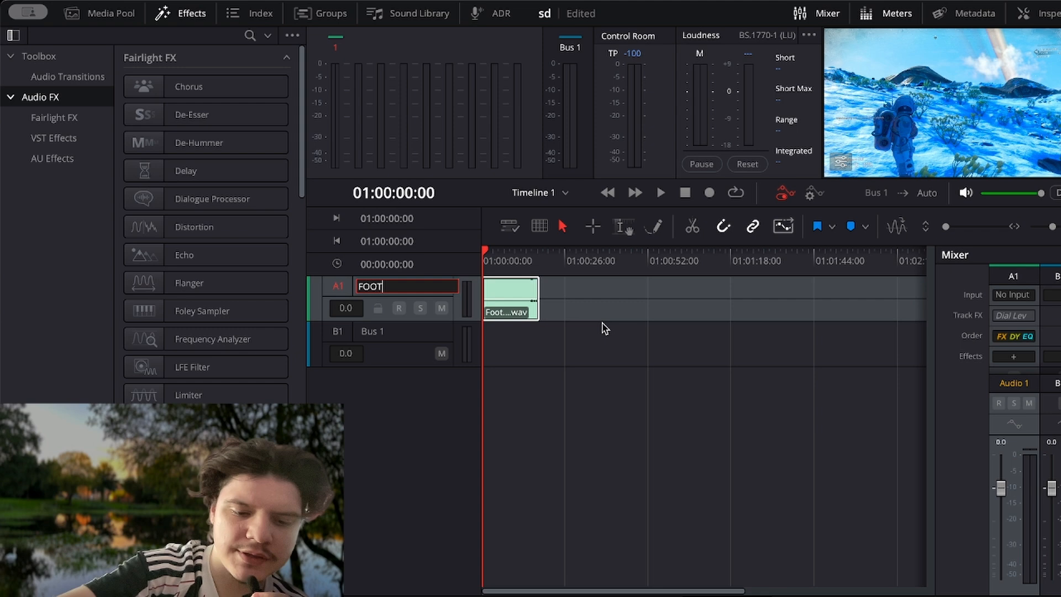
pyautogui.write('STEPS')
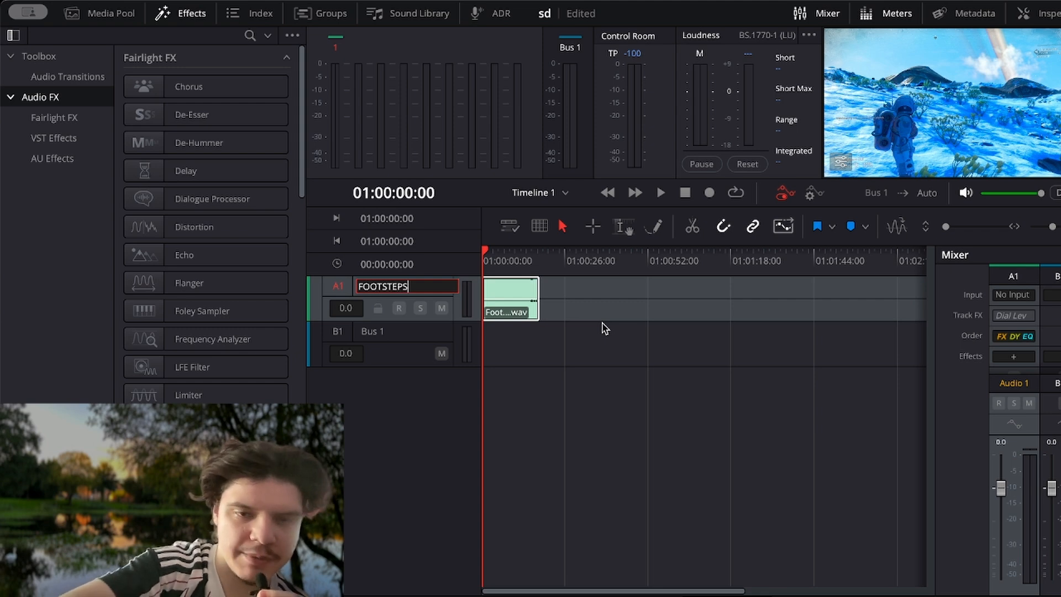
pyautogui.click(412, 417)
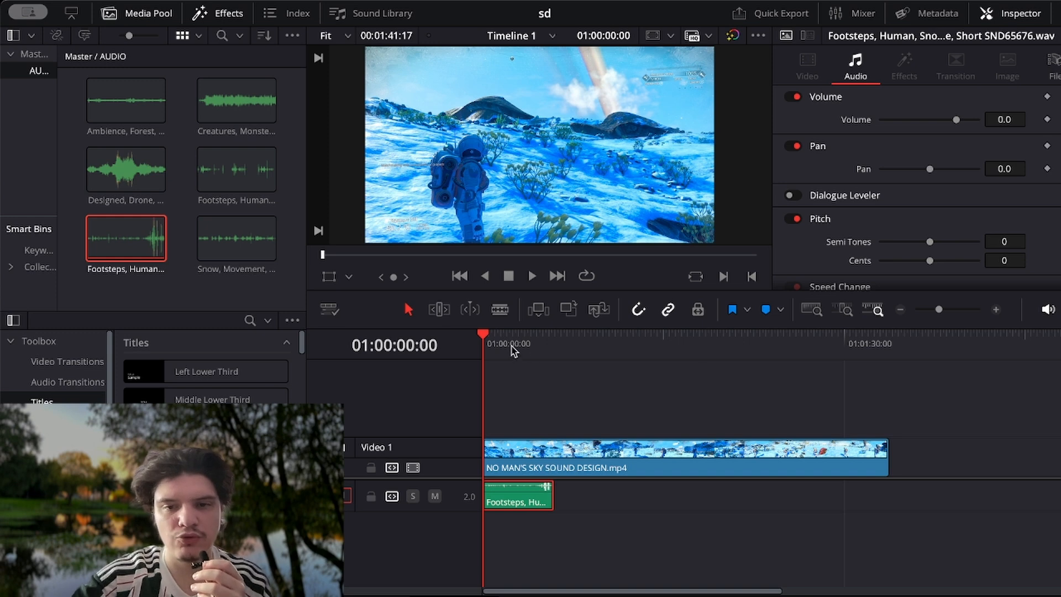
# - Back on the Edit page, move the footsteps clip along its track to start about 9 seconds into the timeline
pyautogui.moveTo(942, 310); pyautogui.dragTo(945, 311)
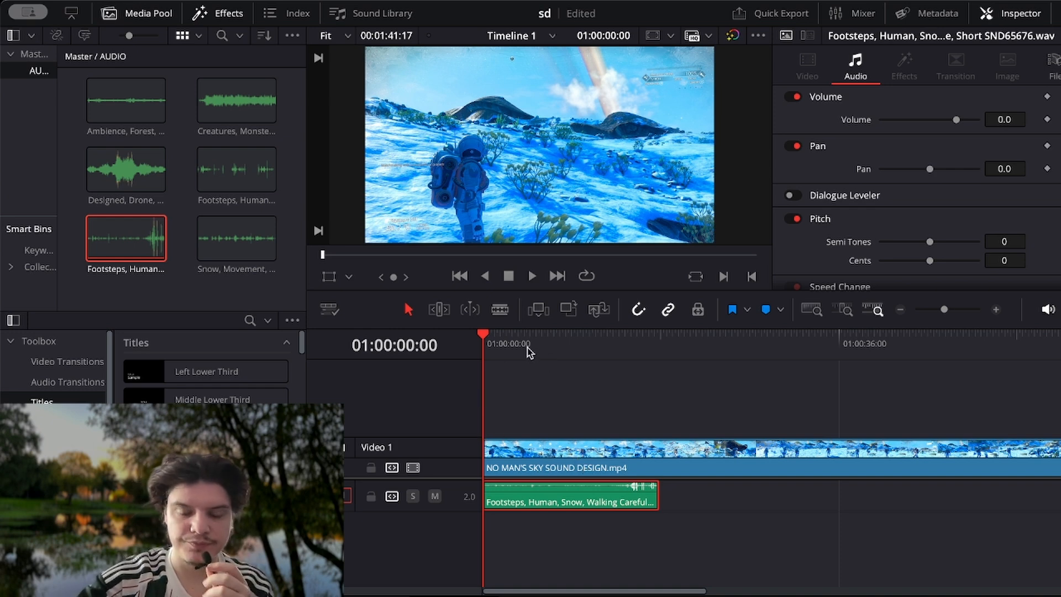
pyautogui.moveTo(513, 346); pyautogui.dragTo(514, 343)
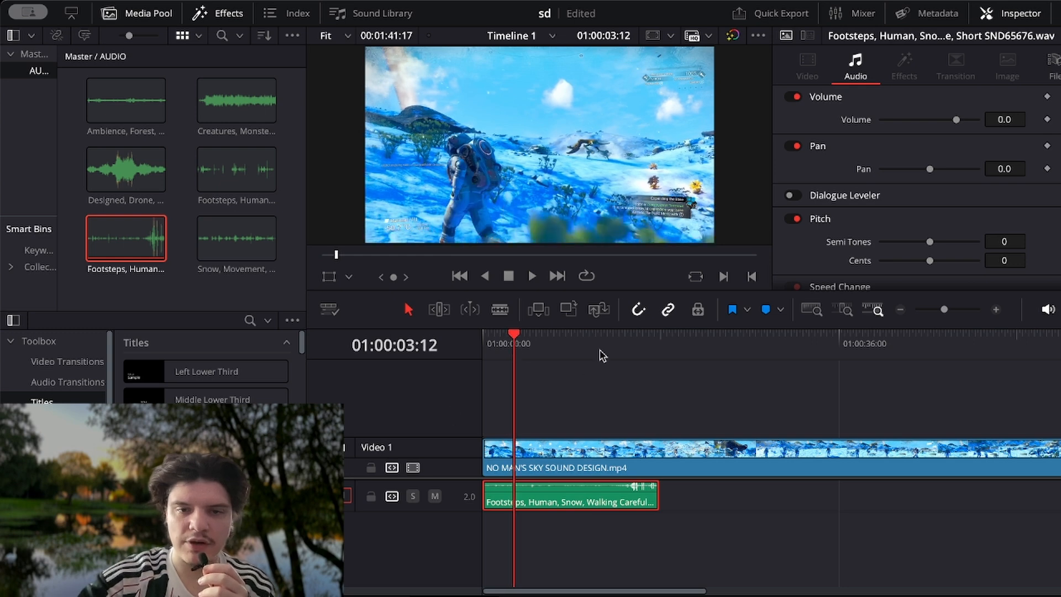
pyautogui.press('Home')
pyautogui.moveTo(539, 500); pyautogui.dragTo(628, 505)
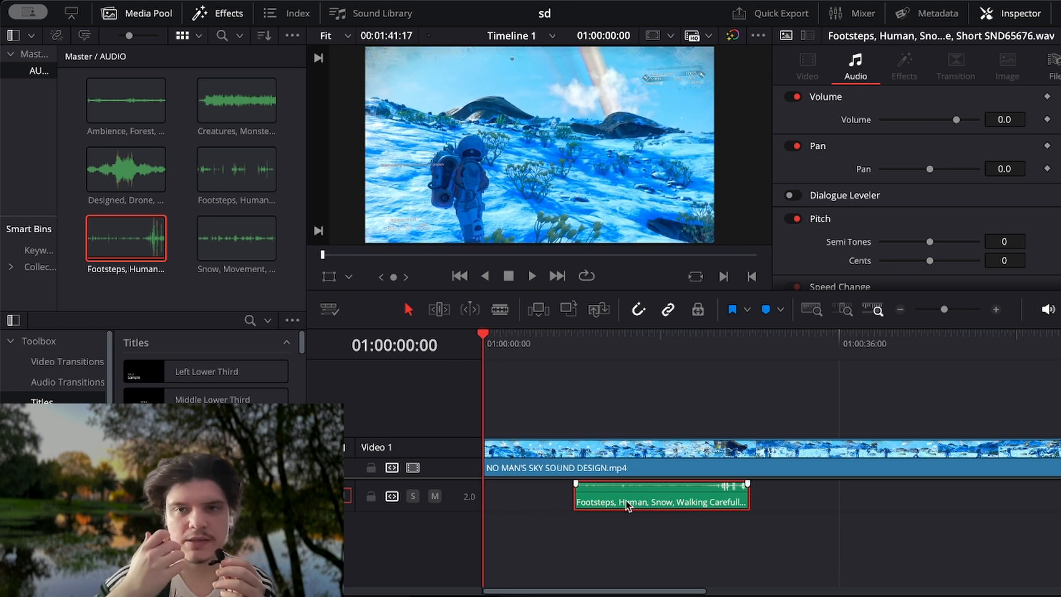
# - Play the gameplay clip's first second and step backward through its frames to examine the timing of the character's footfalls
pyautogui.press('space')
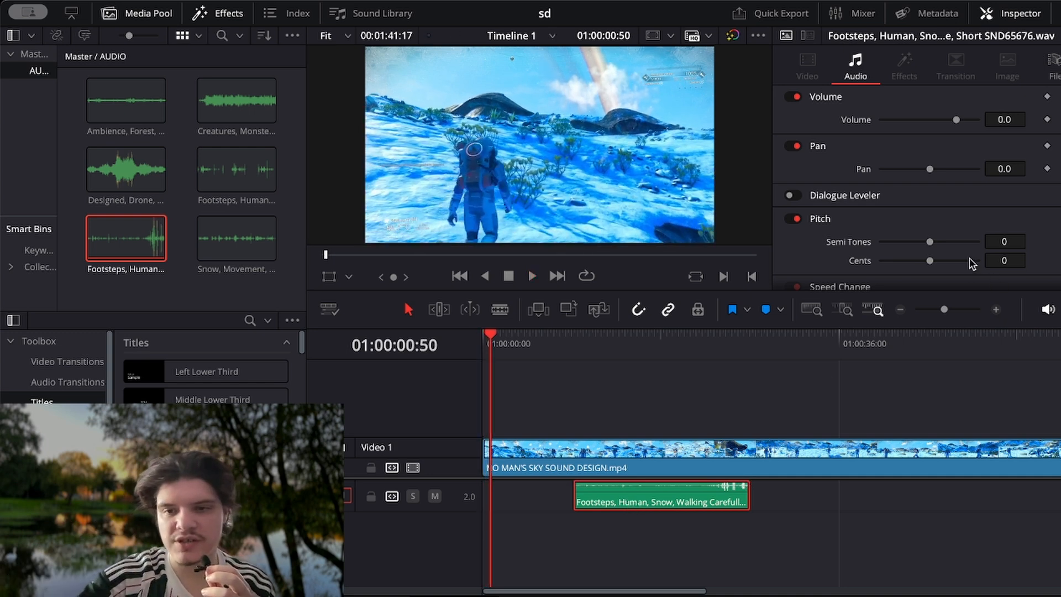
pyautogui.moveTo(945, 310); pyautogui.dragTo(952, 309)
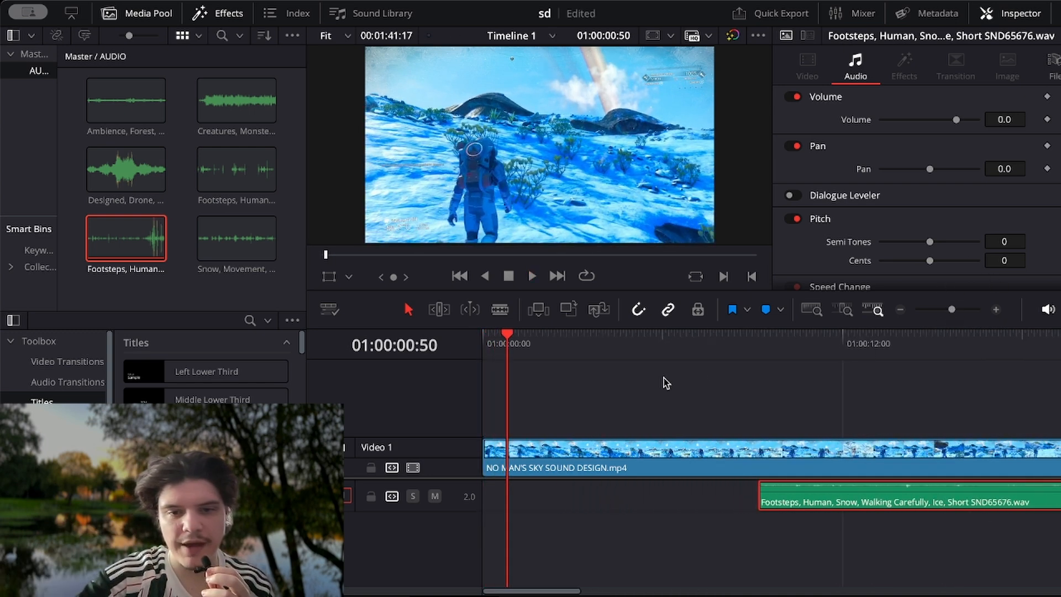
pyautogui.moveTo(502, 334); pyautogui.dragTo(416, 339)
pyautogui.press('space')
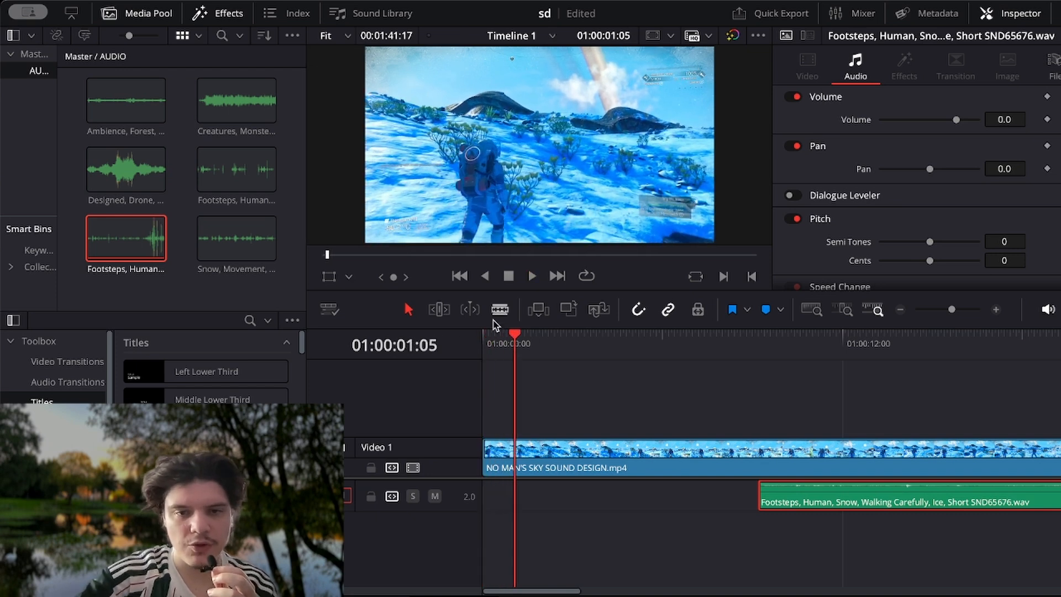
pyautogui.moveTo(517, 336); pyautogui.dragTo(511, 335)
pyautogui.press('Left')
pyautogui.press('Left')
pyautogui.press('Left')
pyautogui.press('Left')
pyautogui.press('Left')
pyautogui.press('Left')
pyautogui.press('Left')
pyautogui.press('Left')
pyautogui.press('Left')
pyautogui.press('Left')
pyautogui.press('Left')
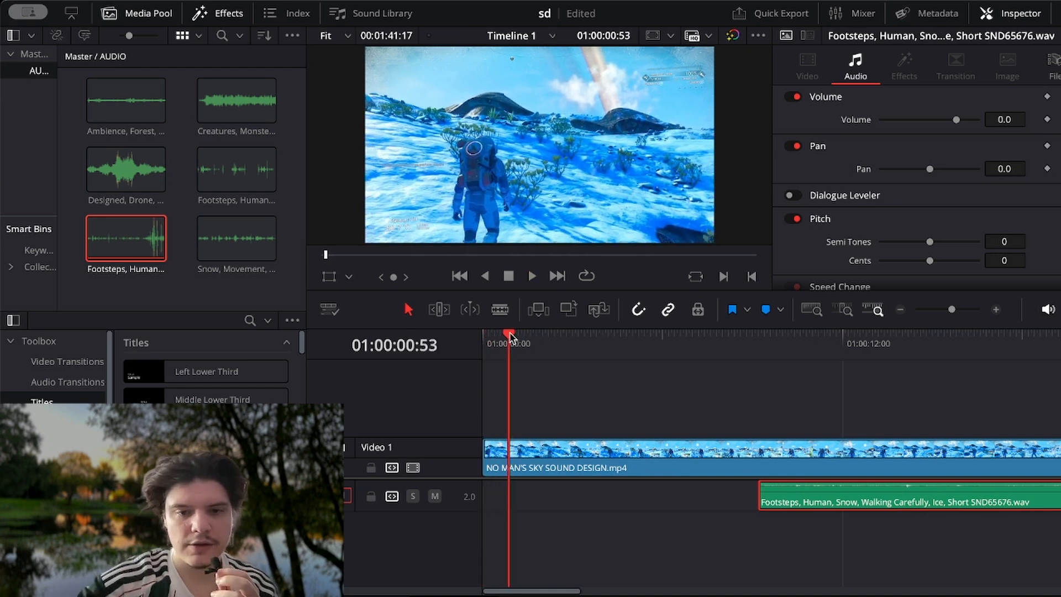
pyautogui.press('Left')
pyautogui.press('Left')
pyautogui.press('Left')
pyautogui.press('Left')
pyautogui.press('Left')
pyautogui.press('Left')
pyautogui.press('Left')
pyautogui.press('Left')
pyautogui.press('Left')
pyautogui.press('Left')
pyautogui.press('Left')
pyautogui.press('Left')
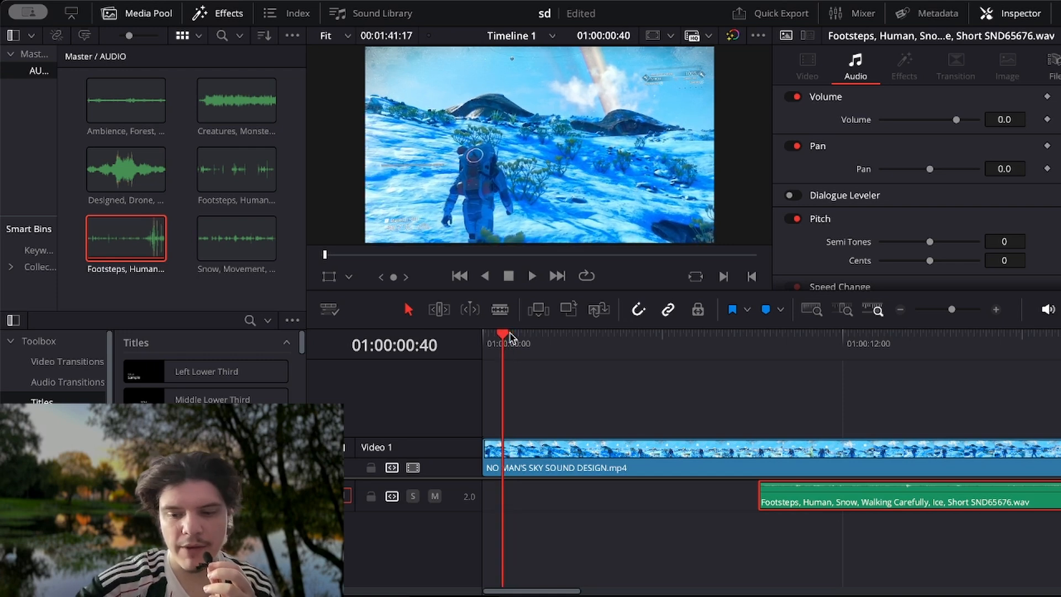
pyautogui.press('Left')
pyautogui.press('Left')
pyautogui.press('Left')
pyautogui.press('Left')
pyautogui.press('Left')
pyautogui.press('Left')
pyautogui.press('Left')
pyautogui.press('Left')
pyautogui.press('Left')
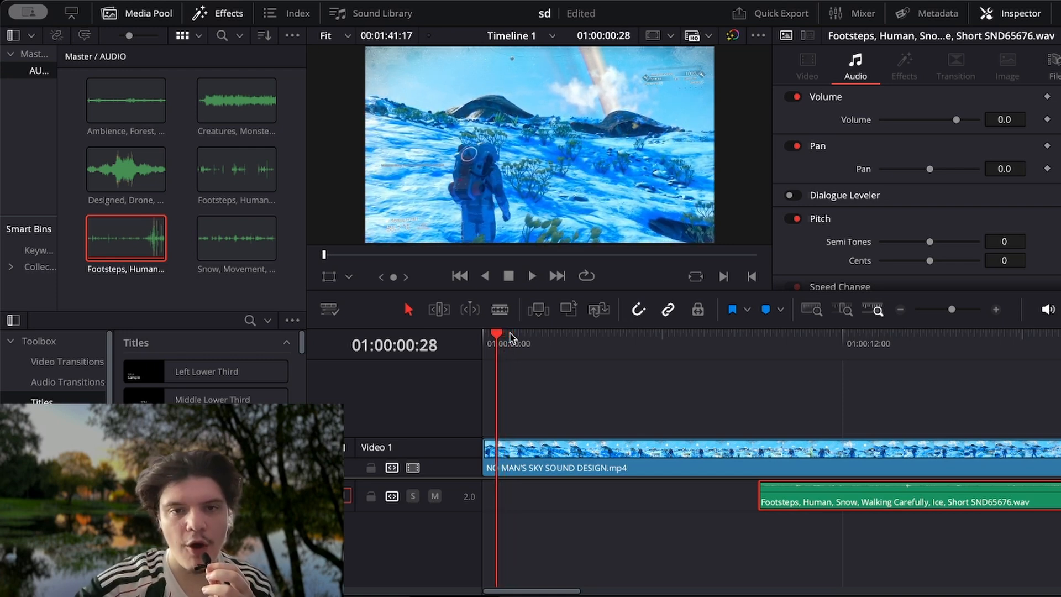
# - Step through the gameplay clip's opening frames from its start and trim the clip's beginning to 01:00:00:12
pyautogui.moveTo(486, 334); pyautogui.dragTo(444, 336)
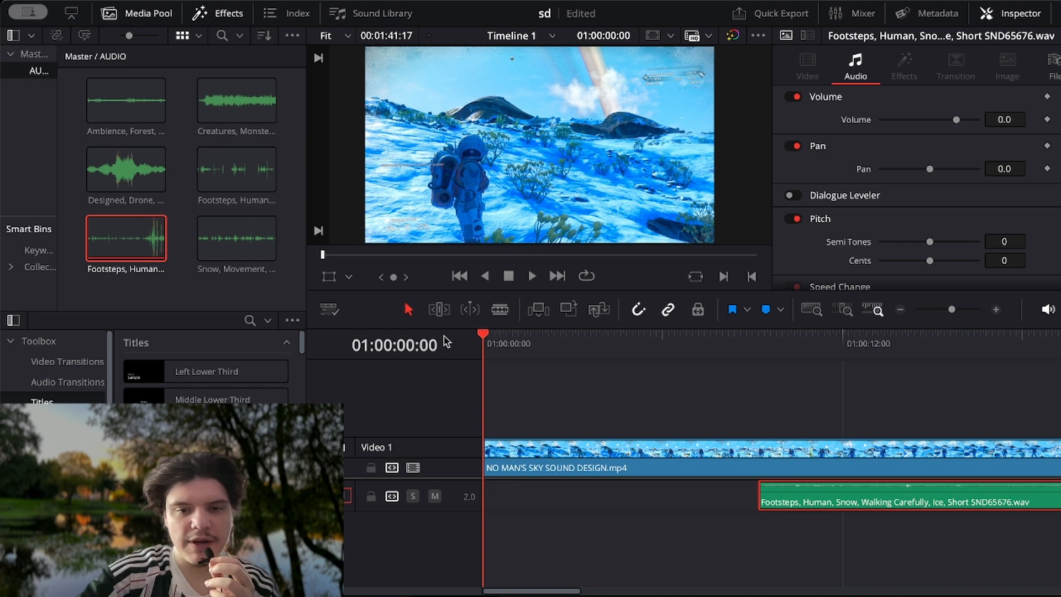
pyautogui.press('Right')
pyautogui.press('Right')
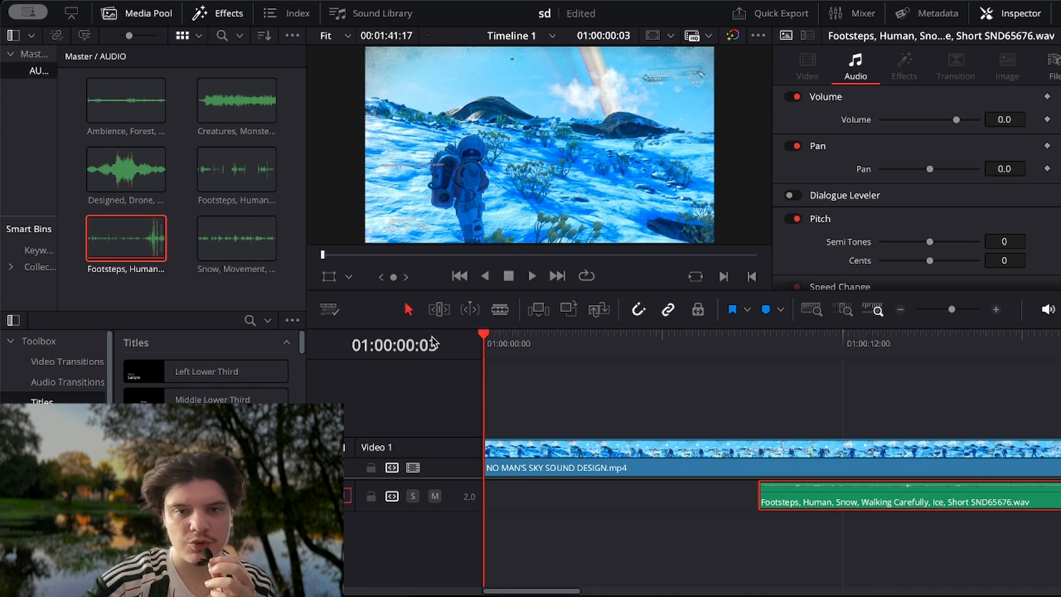
pyautogui.press('Right')
pyautogui.press('Left')
pyautogui.press('Left')
pyautogui.press('Left')
pyautogui.press('Left')
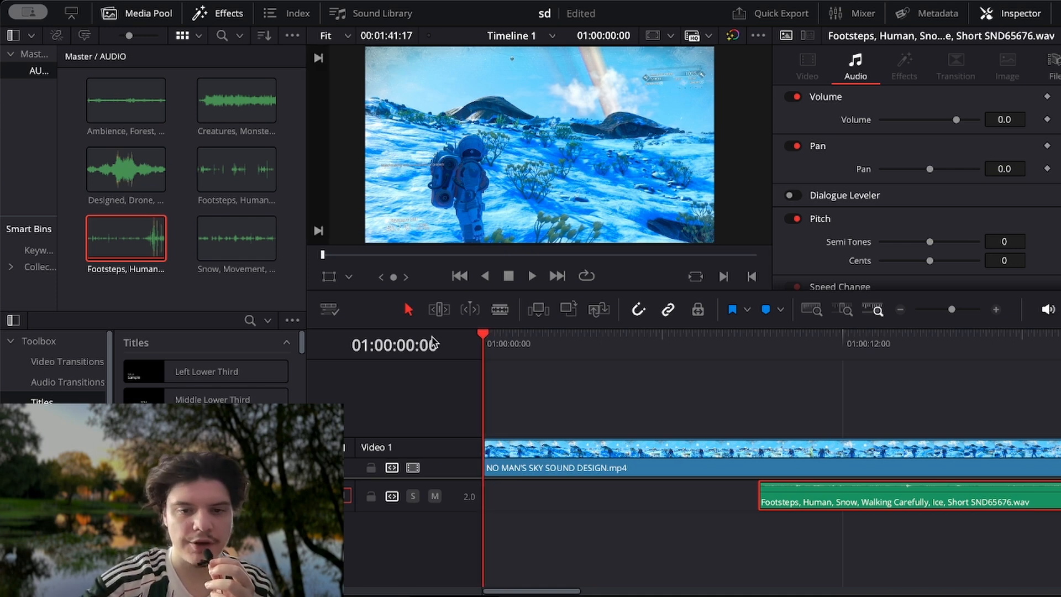
pyautogui.press('Right')
pyautogui.press('Right')
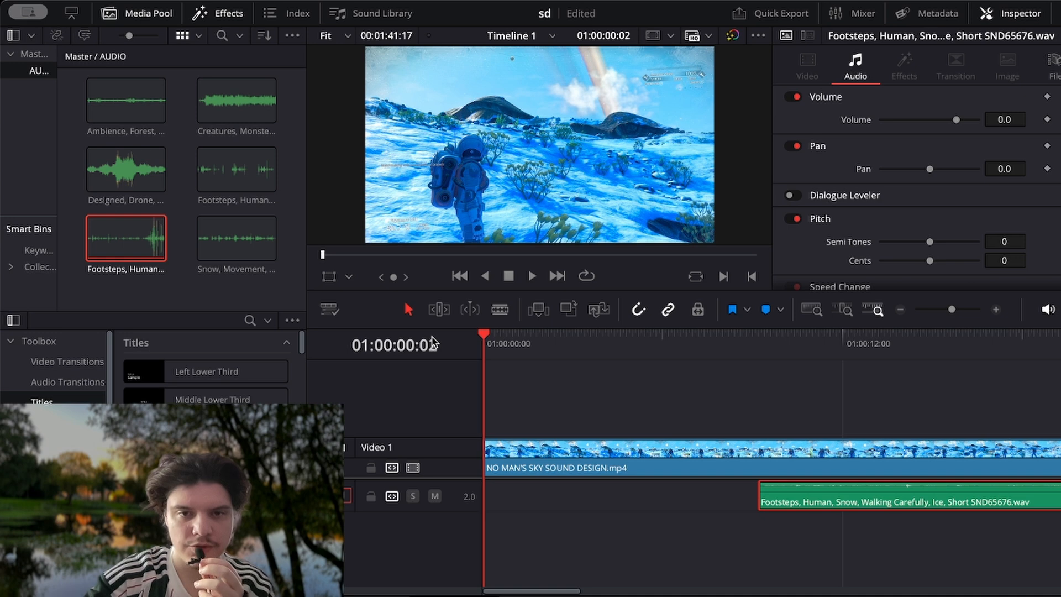
pyautogui.press('Right')
pyautogui.press('Right')
pyautogui.press('Right')
pyautogui.press('Right')
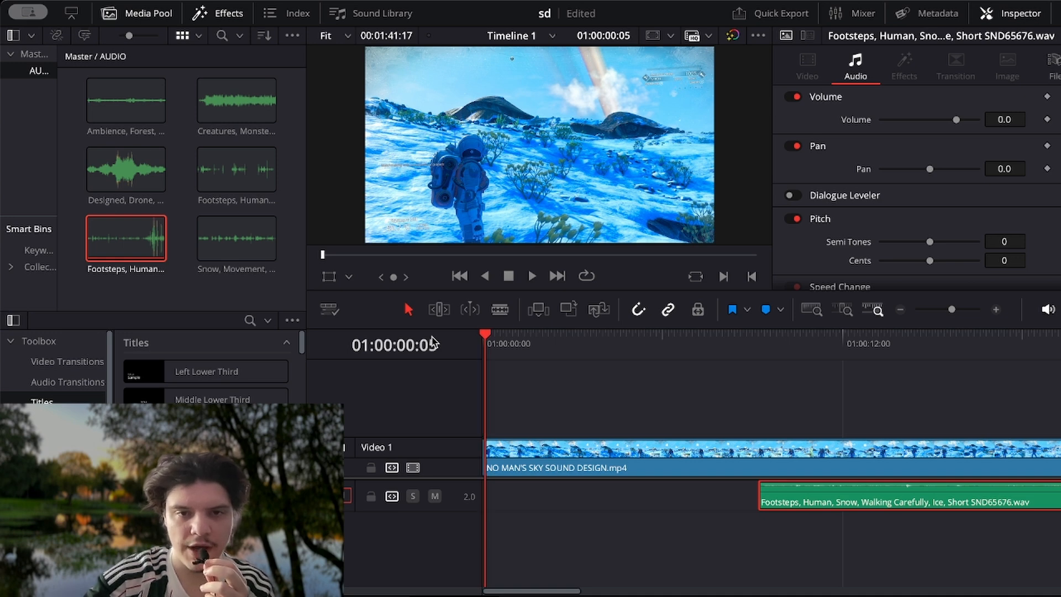
pyautogui.press('Right')
pyautogui.press('Right')
pyautogui.press('Right')
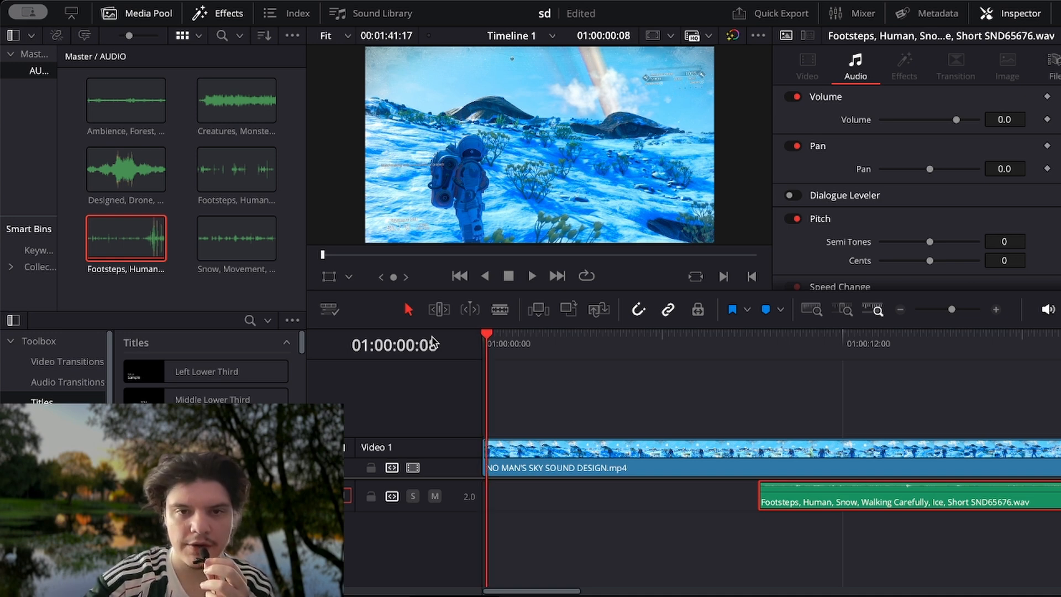
pyautogui.press('Right')
pyautogui.press('Right')
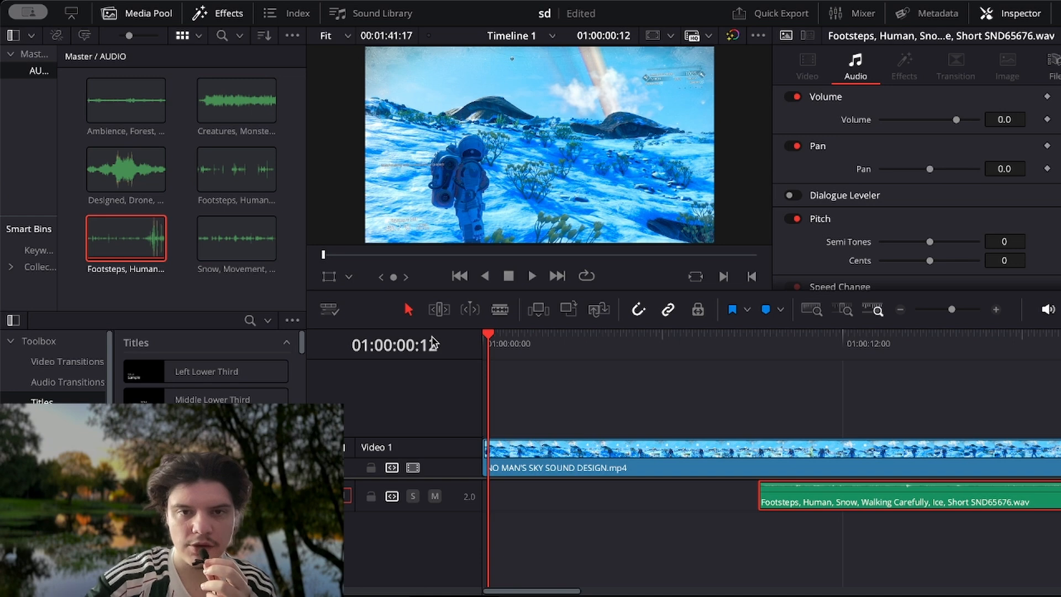
pyautogui.press('Right')
pyautogui.press('Left')
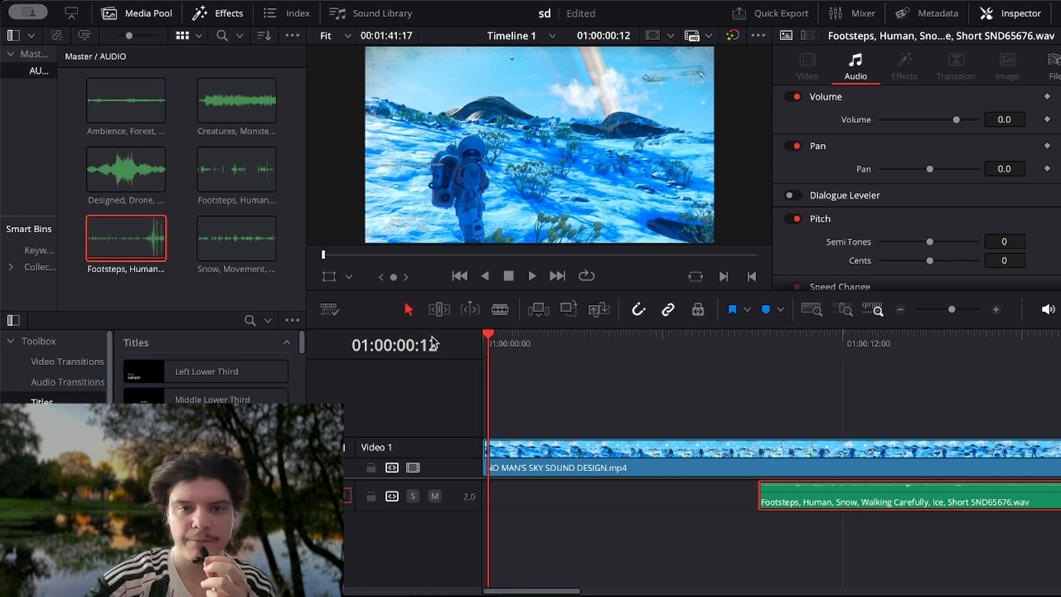
pyautogui.press('Right')
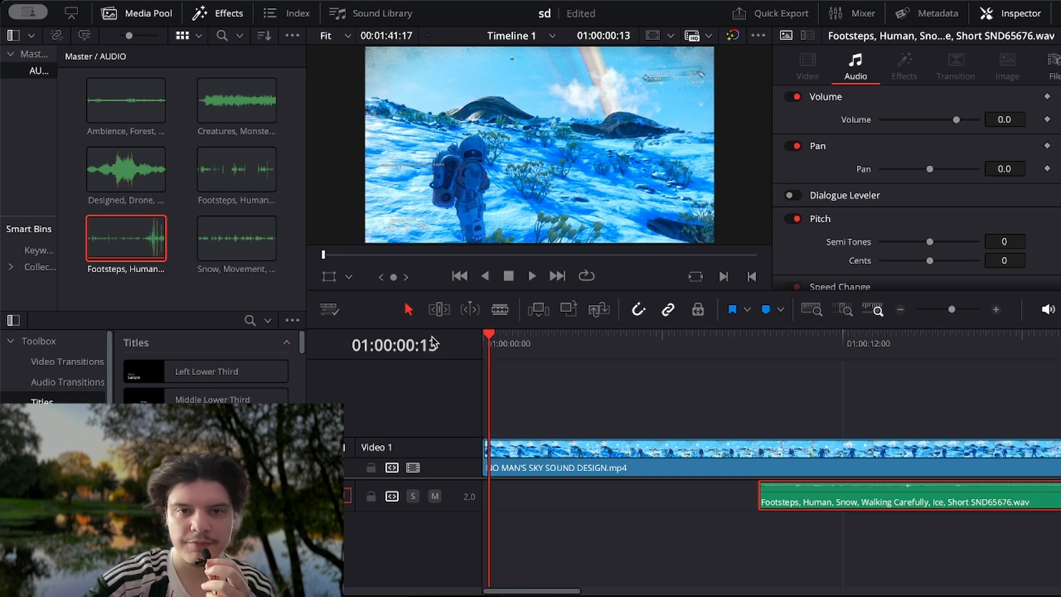
pyautogui.press('Left')
pyautogui.press('Right')
pyautogui.press('Left')
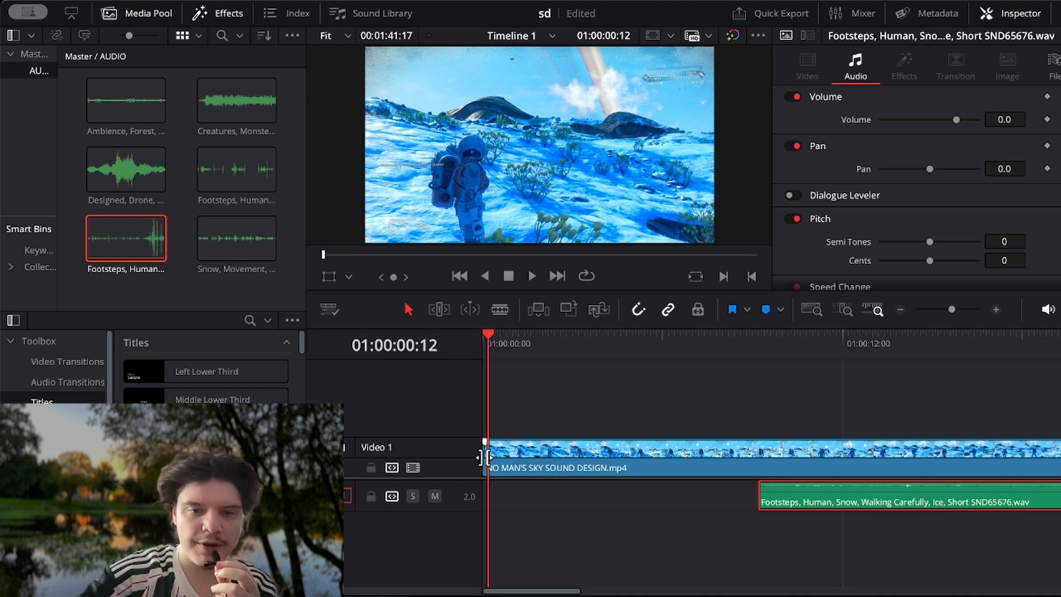
pyautogui.moveTo(484, 457); pyautogui.dragTo(525, 466)
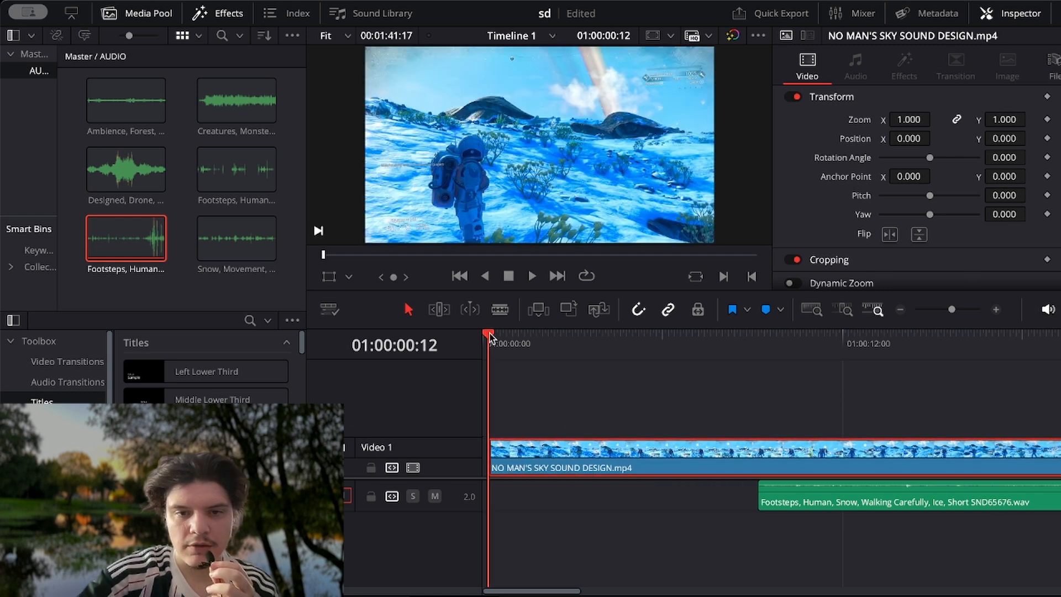
# - Move the trimmed gameplay clip back to the timeline's start to close the gap, and return the playhead there
pyautogui.moveTo(489, 345); pyautogui.dragTo(556, 345)
pyautogui.moveTo(501, 442); pyautogui.dragTo(509, 452)
pyautogui.press('Home')
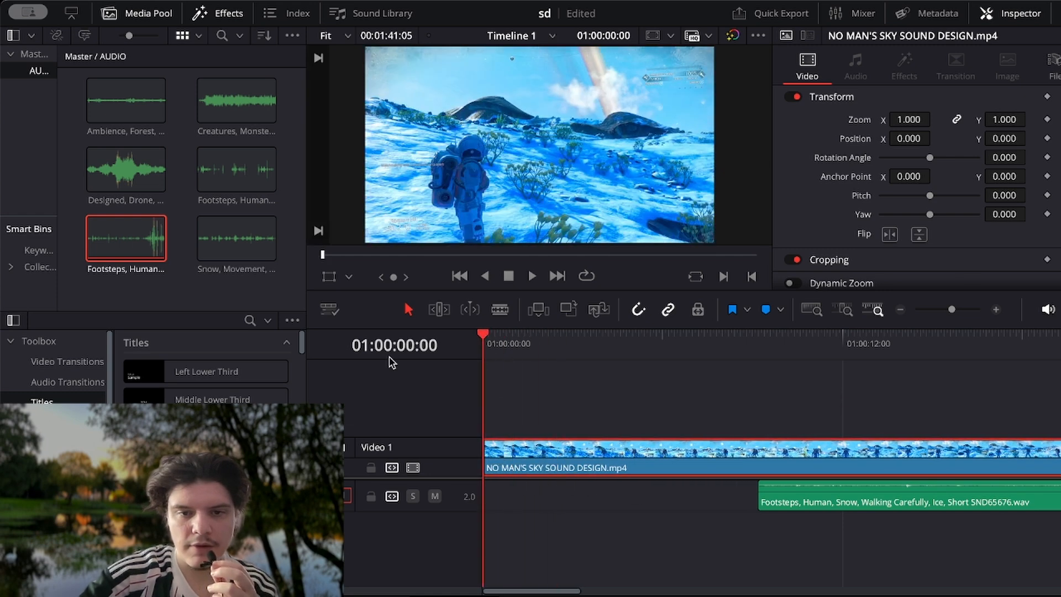
# - Play the clip's opening briefly, move the footsteps clip to the timeline's start beneath the video, and return to the beginning
pyautogui.press('space')
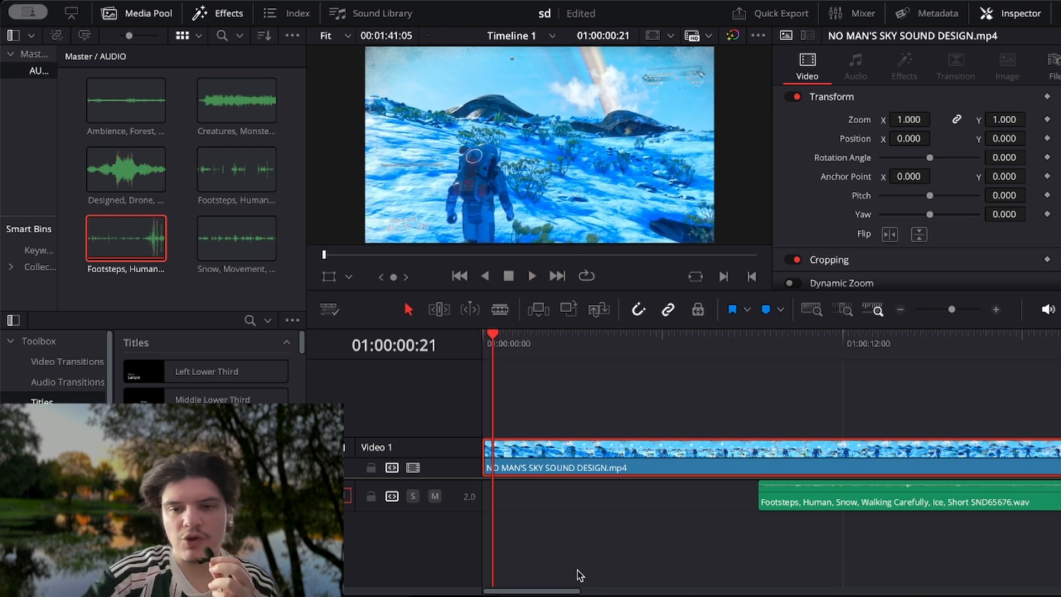
pyautogui.moveTo(812, 501); pyautogui.dragTo(480, 499)
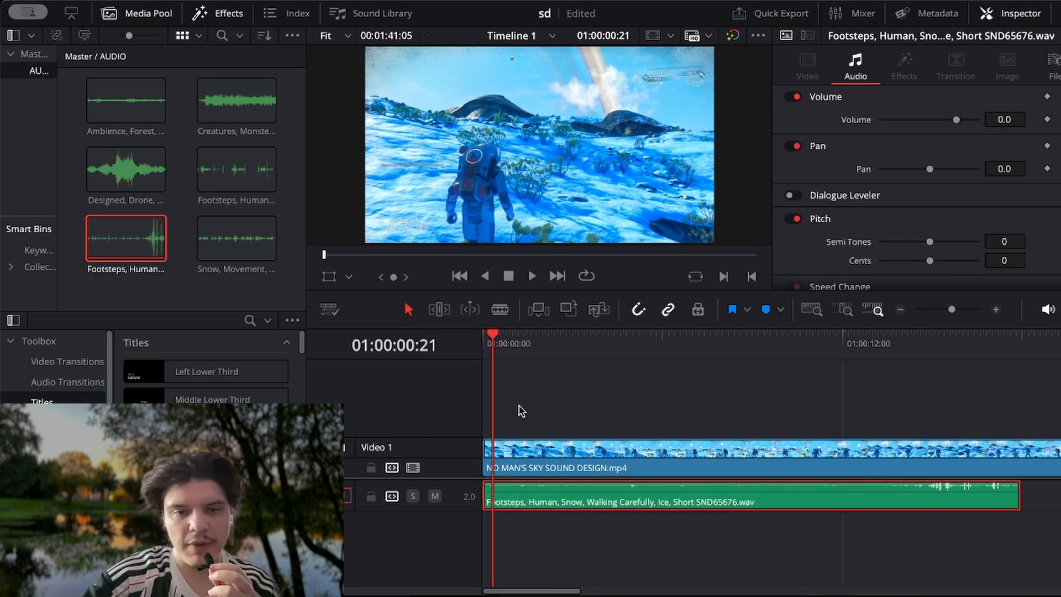
pyautogui.press('Home')
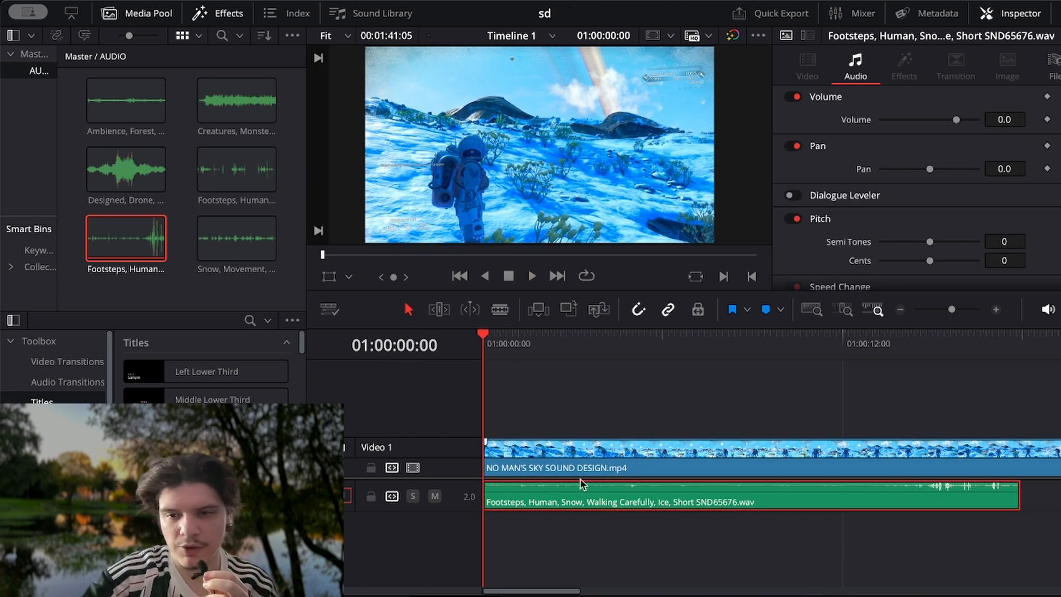
# - Play the footsteps against the video around 14 to 15 seconds and over the first four seconds to check their sync and loudness
pyautogui.moveTo(908, 343); pyautogui.dragTo(925, 347)
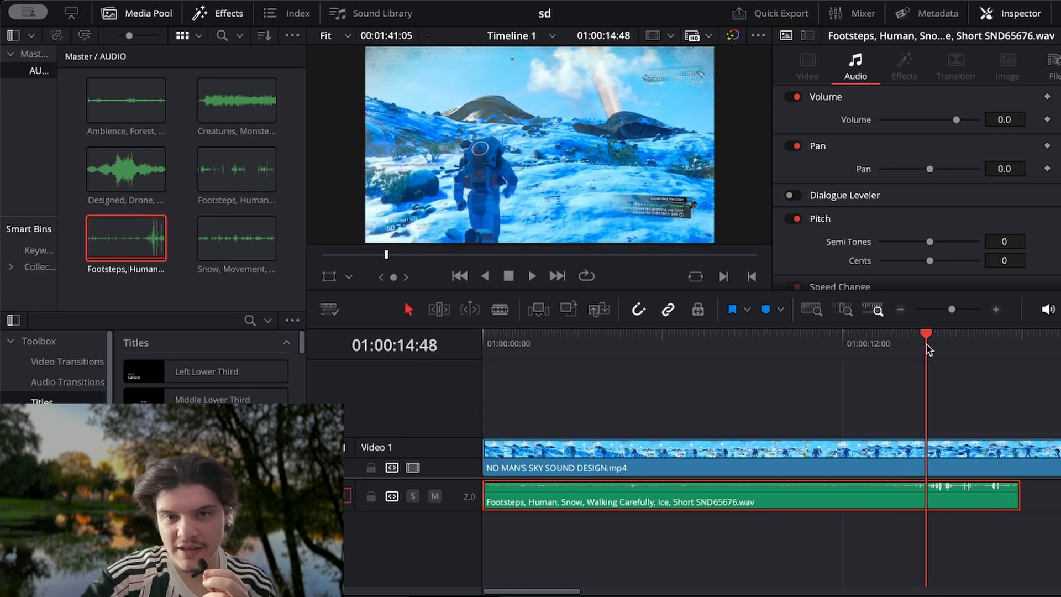
pyautogui.press('space')
pyautogui.press('space')
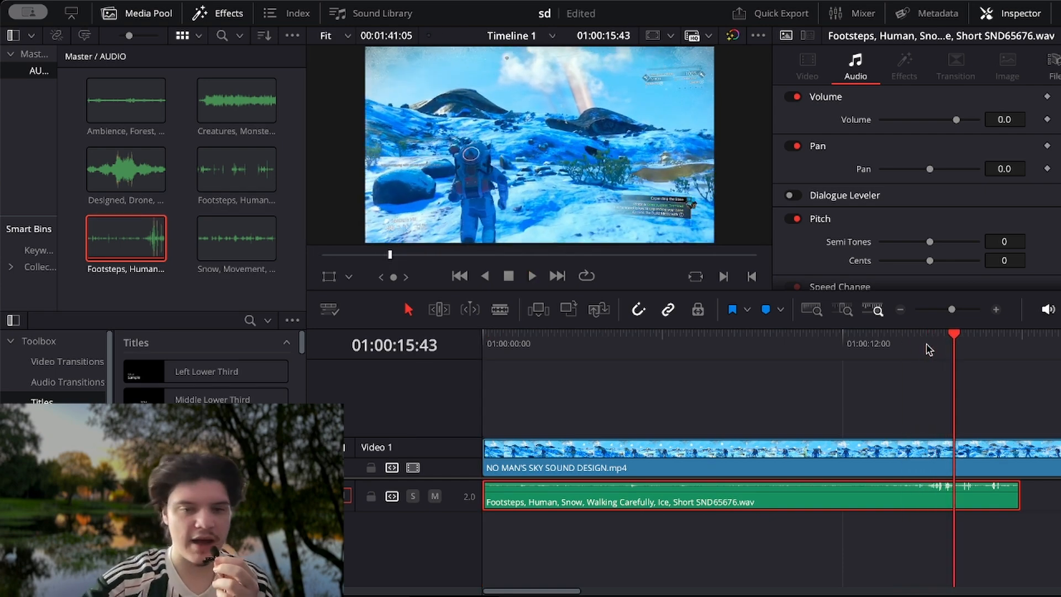
pyautogui.press('Home')
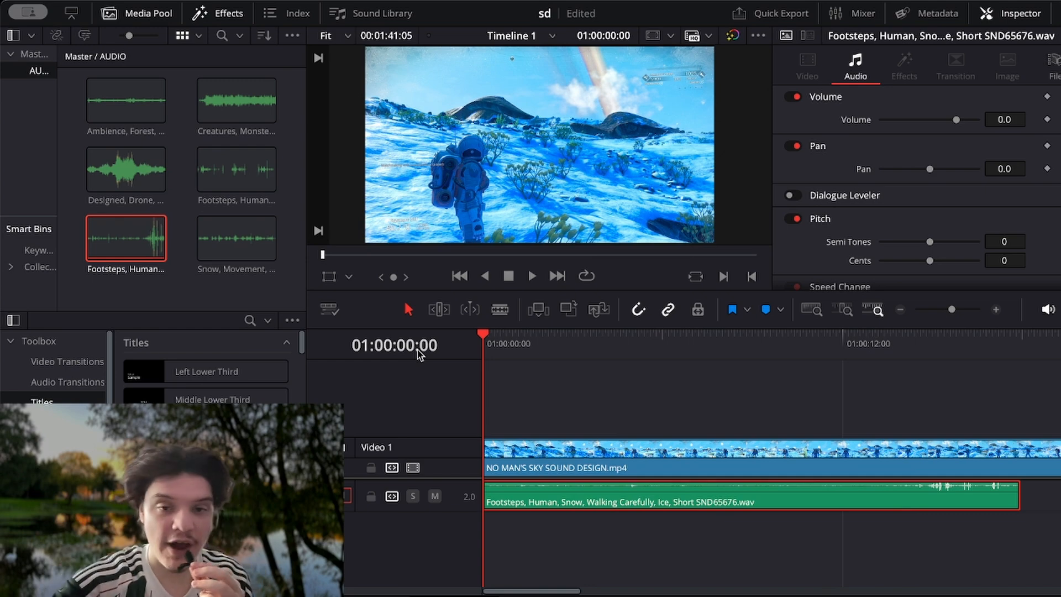
pyautogui.press('space')
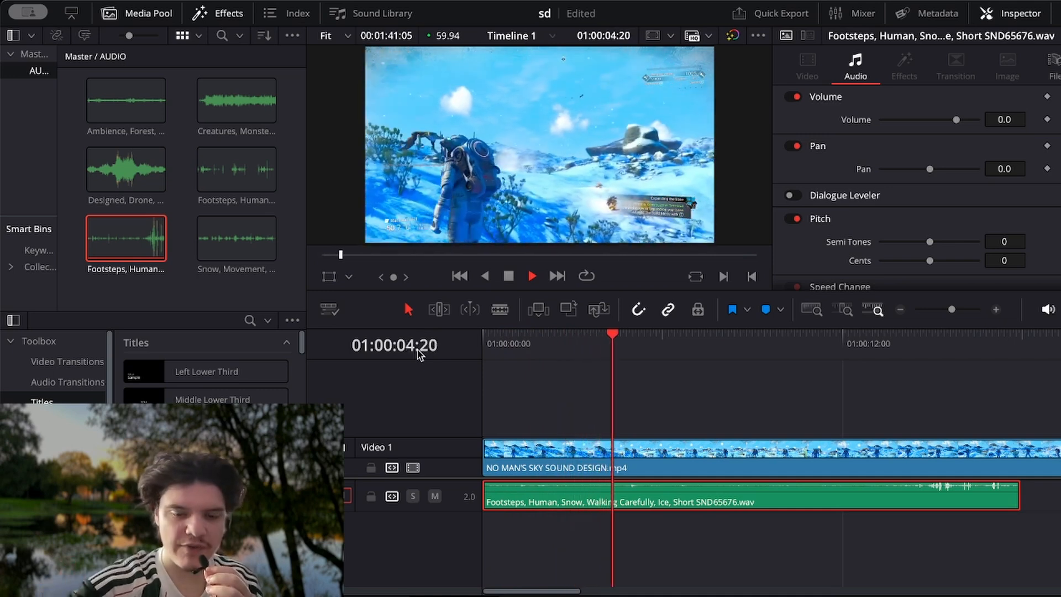
pyautogui.press('space')
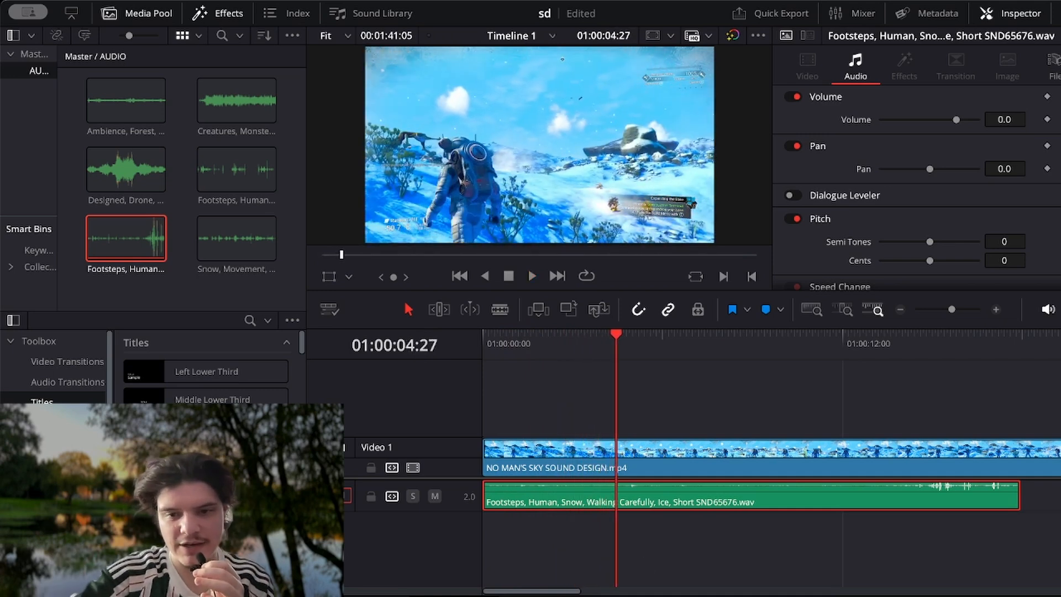
# - On the Fairlight page, silence the FOOTSTEPS track, play from the start, and raise its fader to -16
pyautogui.click(723, 595)
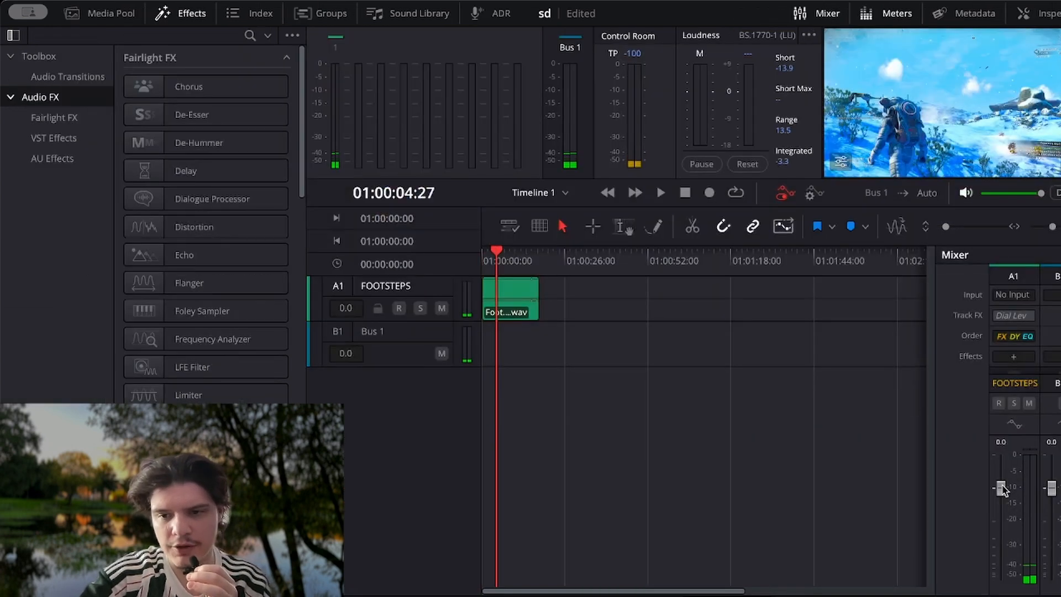
pyautogui.moveTo(1002, 488); pyautogui.dragTo(1001, 579)
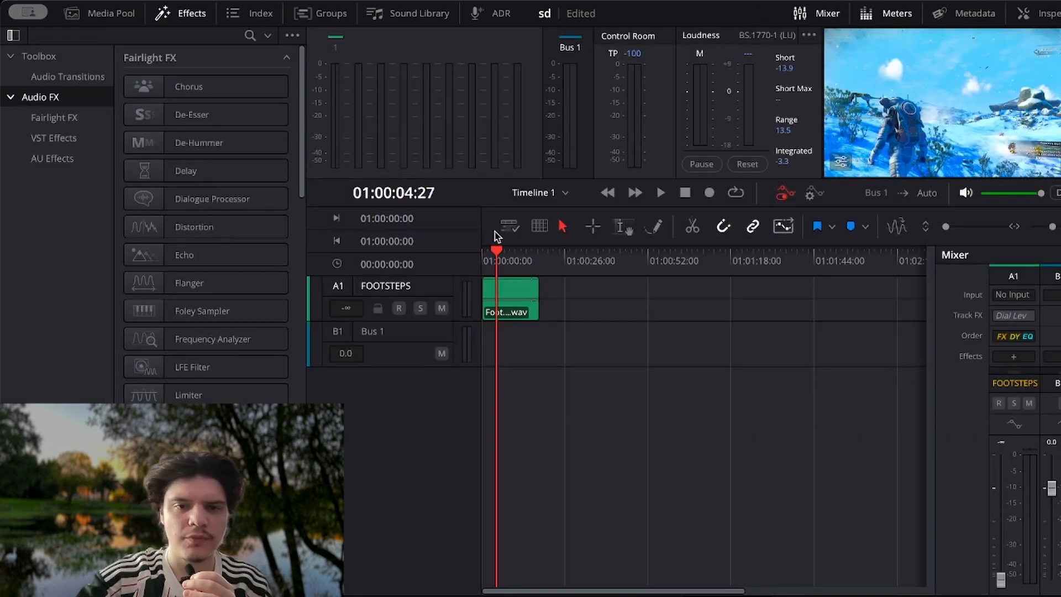
pyautogui.click(500, 253)
pyautogui.moveTo(499, 257); pyautogui.dragTo(437, 266)
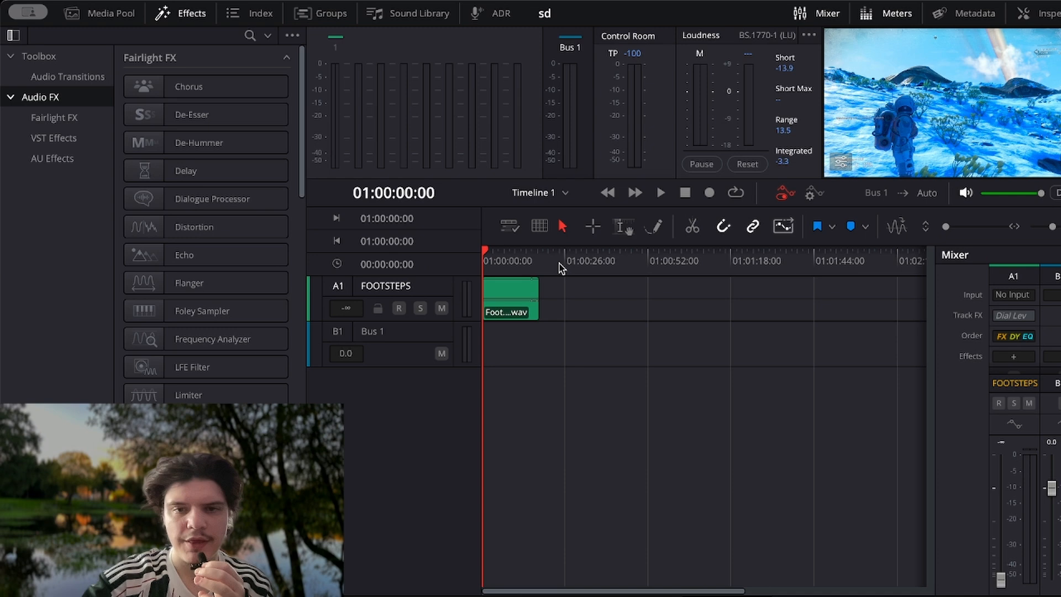
pyautogui.press('space')
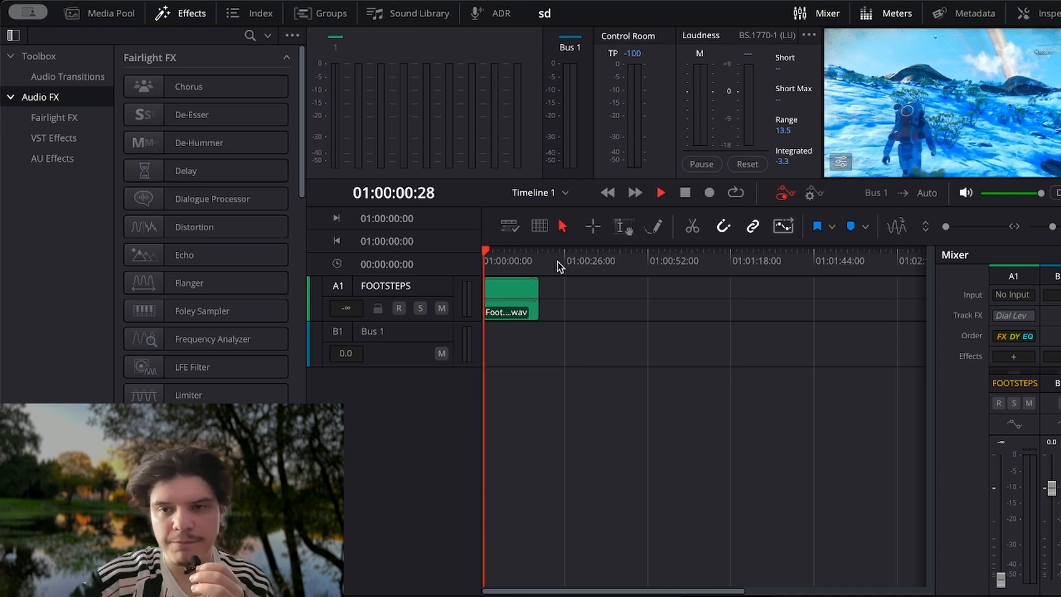
pyautogui.moveTo(1002, 579); pyautogui.dragTo(1014, 530)
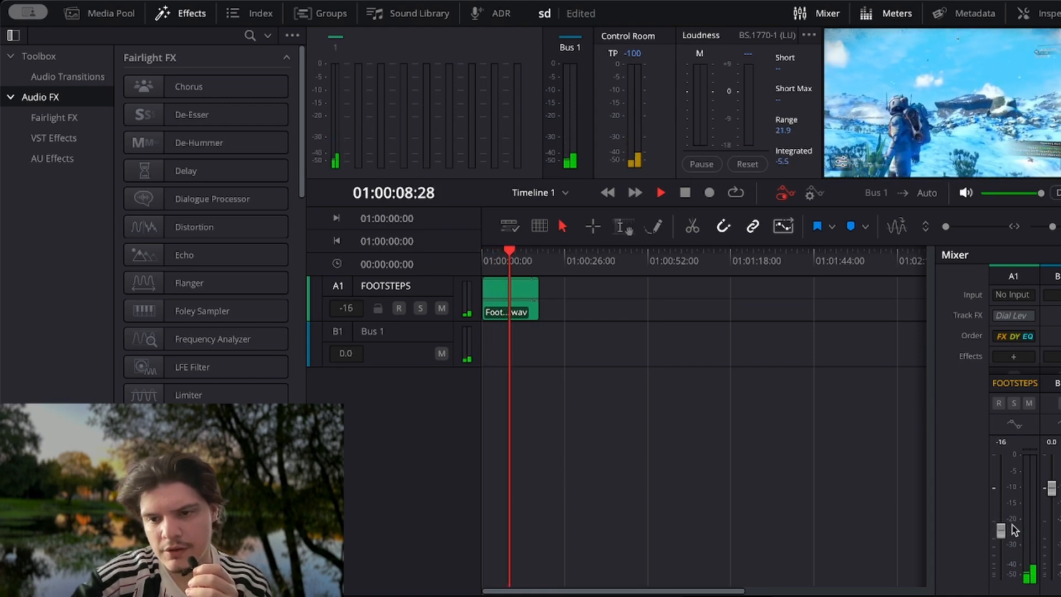
pyautogui.press('space')
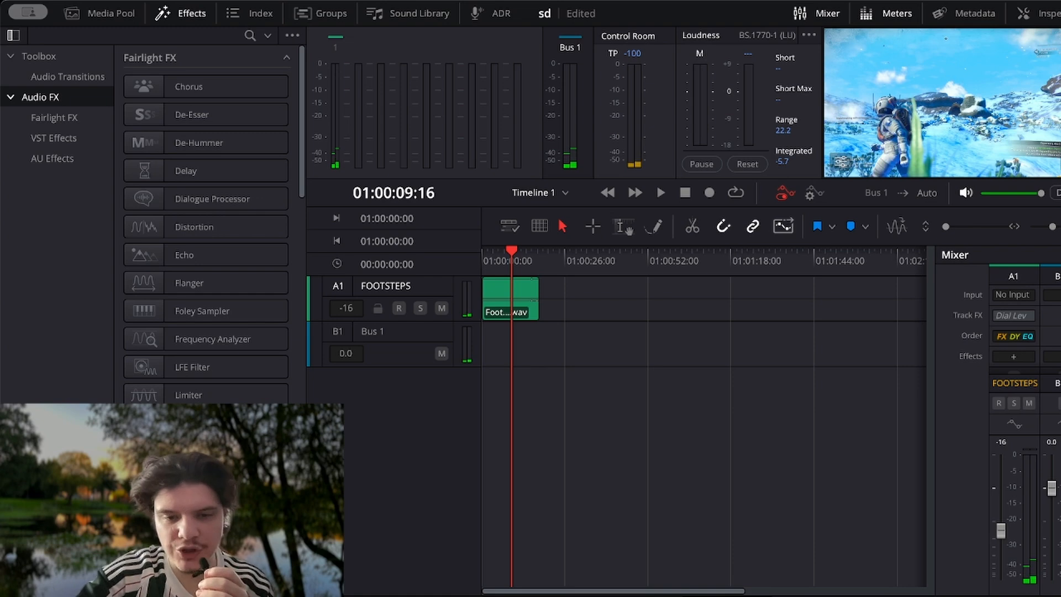
# - Return to the Edit page and play the opening two seconds to check the footsteps against the video
pyautogui.hotkey('shift', '4')
pyautogui.press('Home')
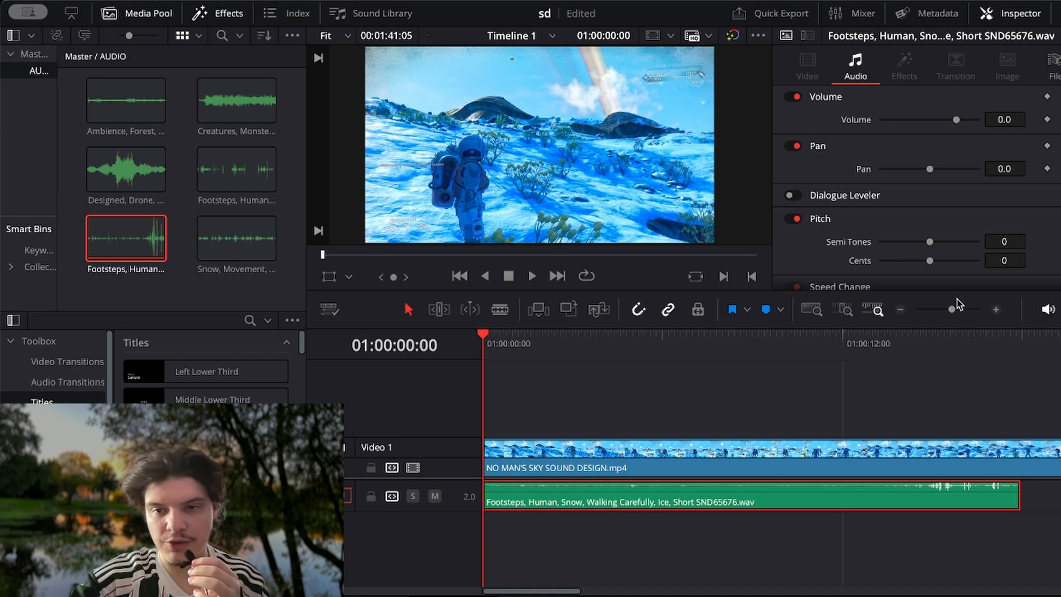
pyautogui.moveTo(950, 309); pyautogui.dragTo(948, 309)
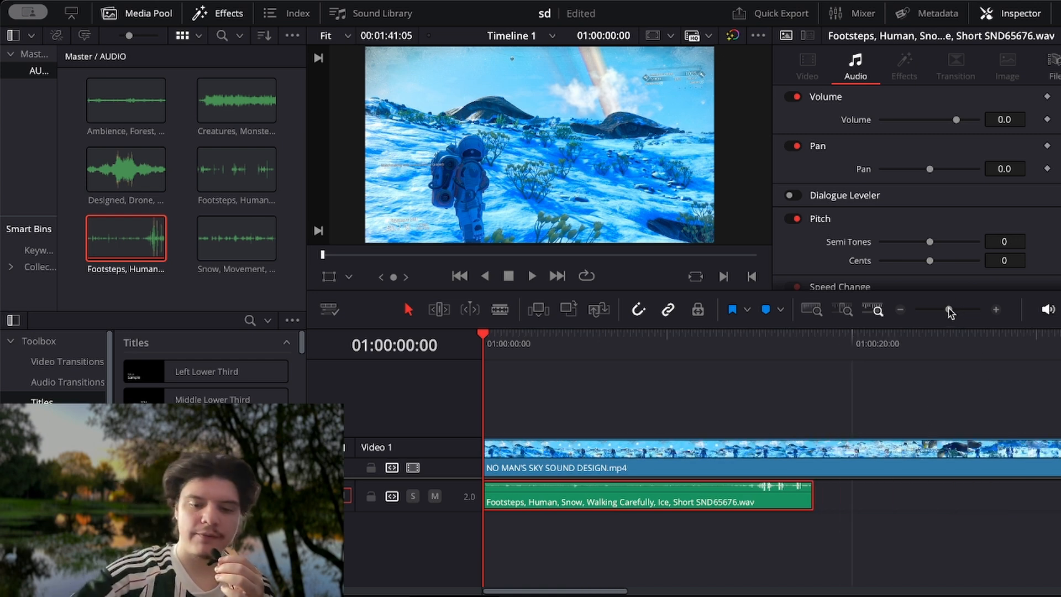
pyautogui.press('space')
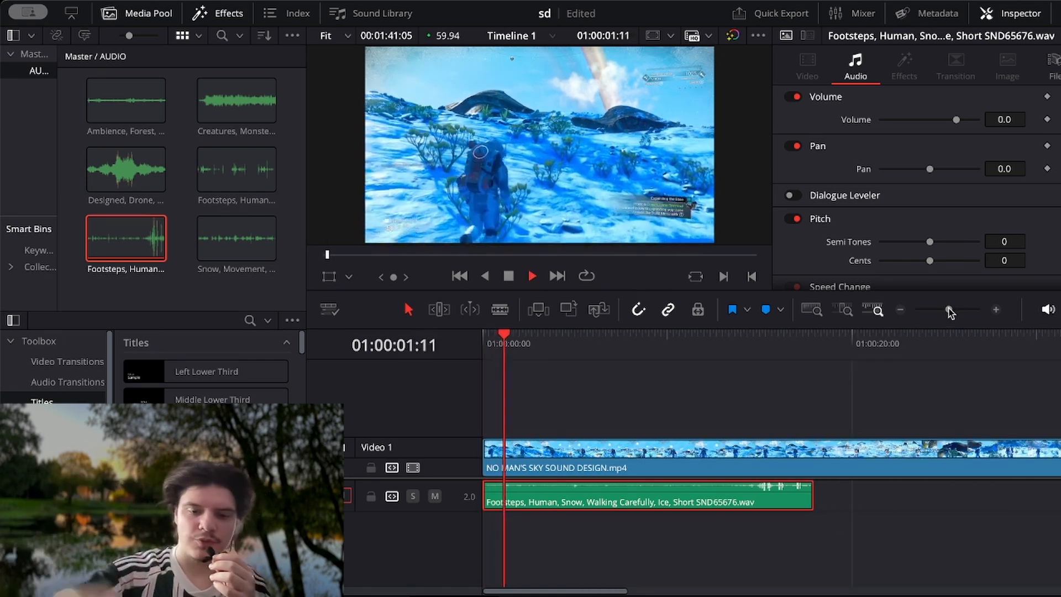
pyautogui.click(485, 443)
pyautogui.moveTo(487, 443); pyautogui.dragTo(489, 445)
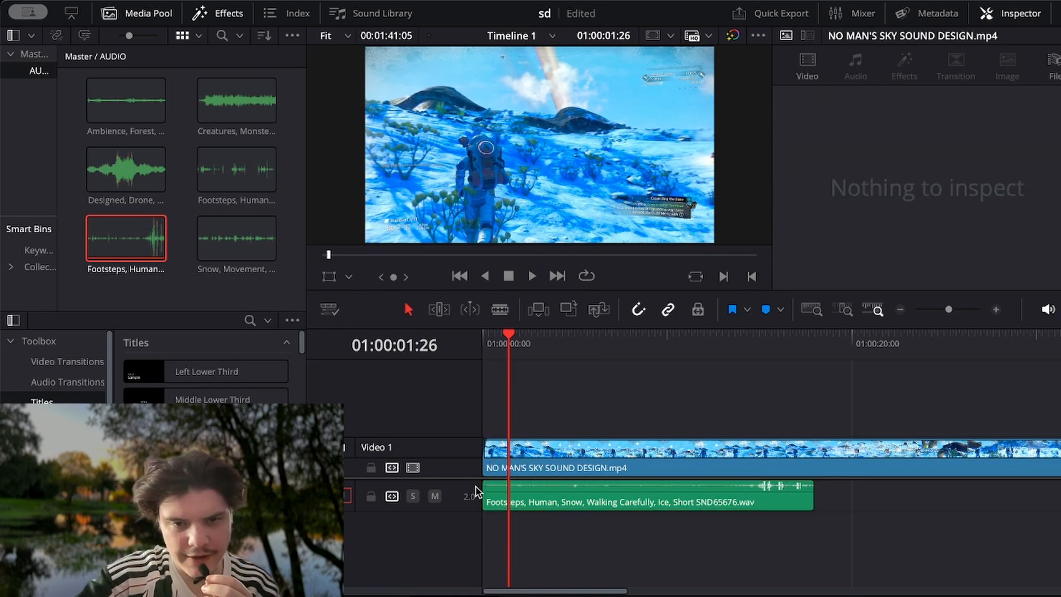
pyautogui.moveTo(484, 485); pyautogui.dragTo(489, 485)
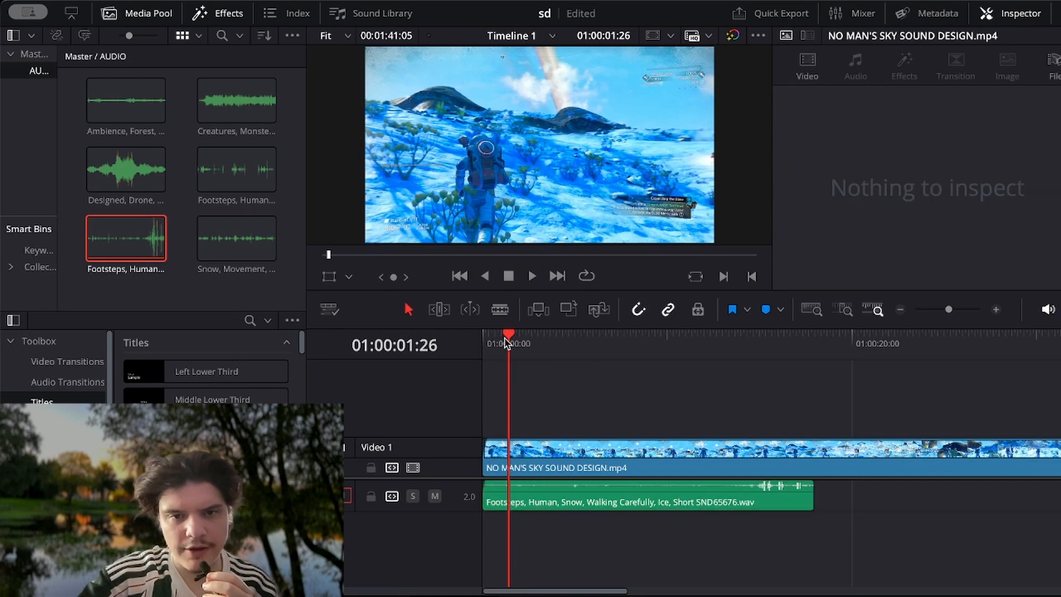
pyautogui.moveTo(507, 342); pyautogui.dragTo(413, 351)
pyautogui.press('space')
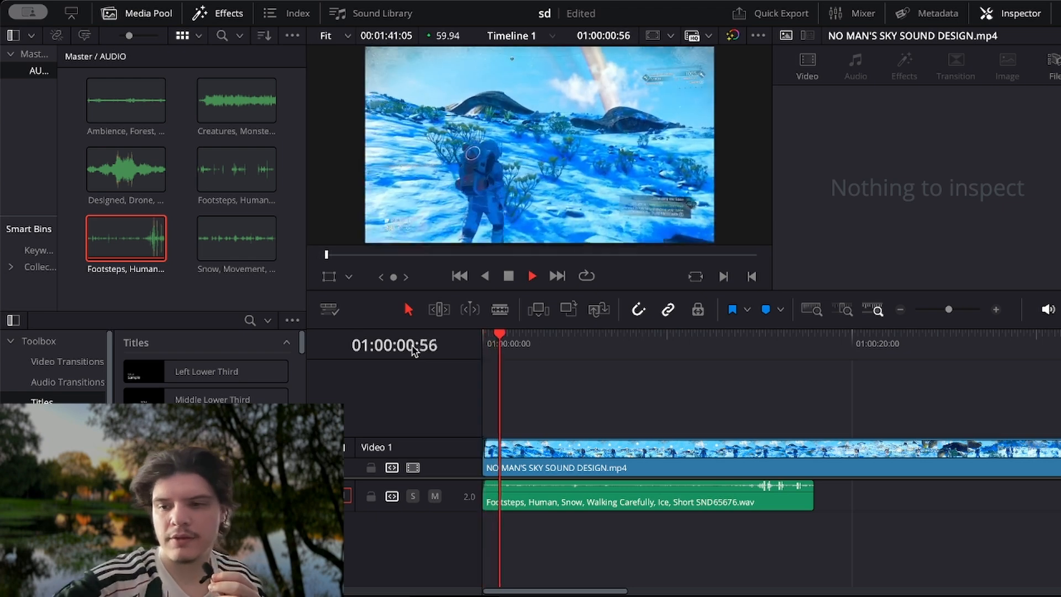
pyautogui.press('space')
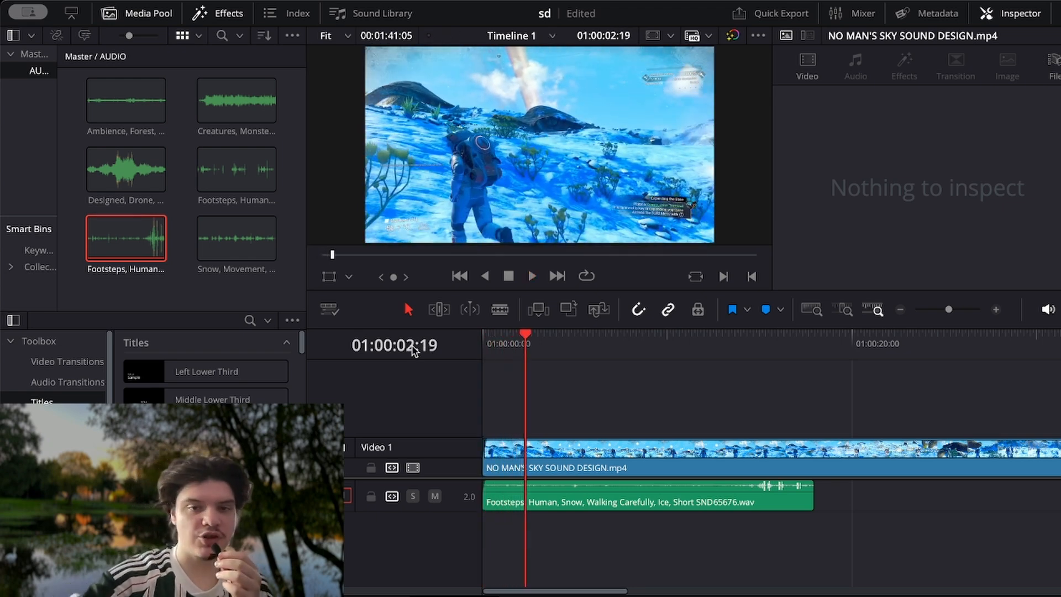
# - Look through the first five seconds of the gameplay video for the next sound cue
pyautogui.moveTo(524, 336); pyautogui.dragTo(452, 350)
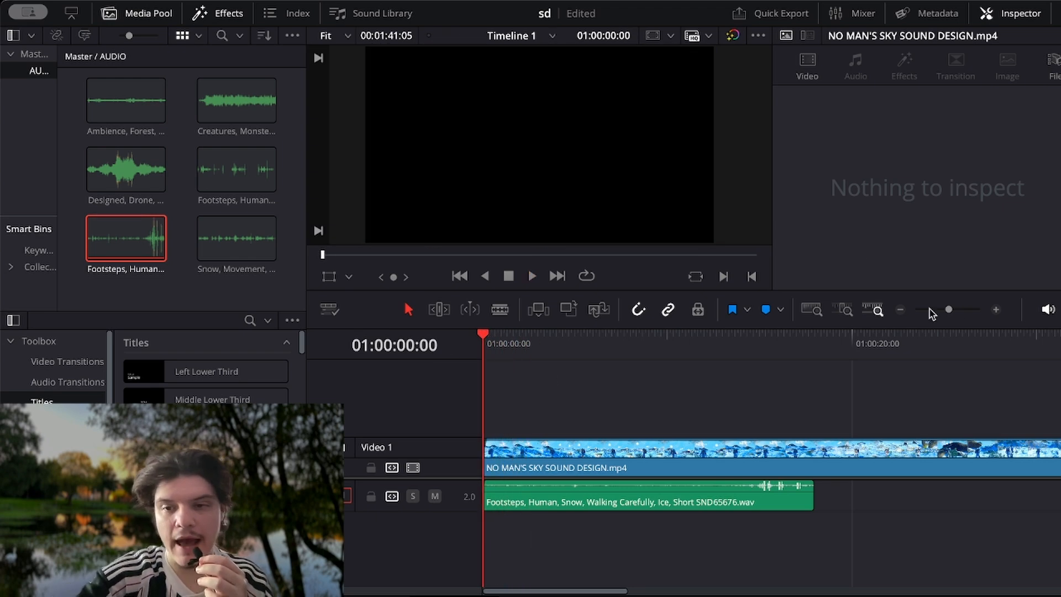
pyautogui.moveTo(953, 310); pyautogui.dragTo(946, 310)
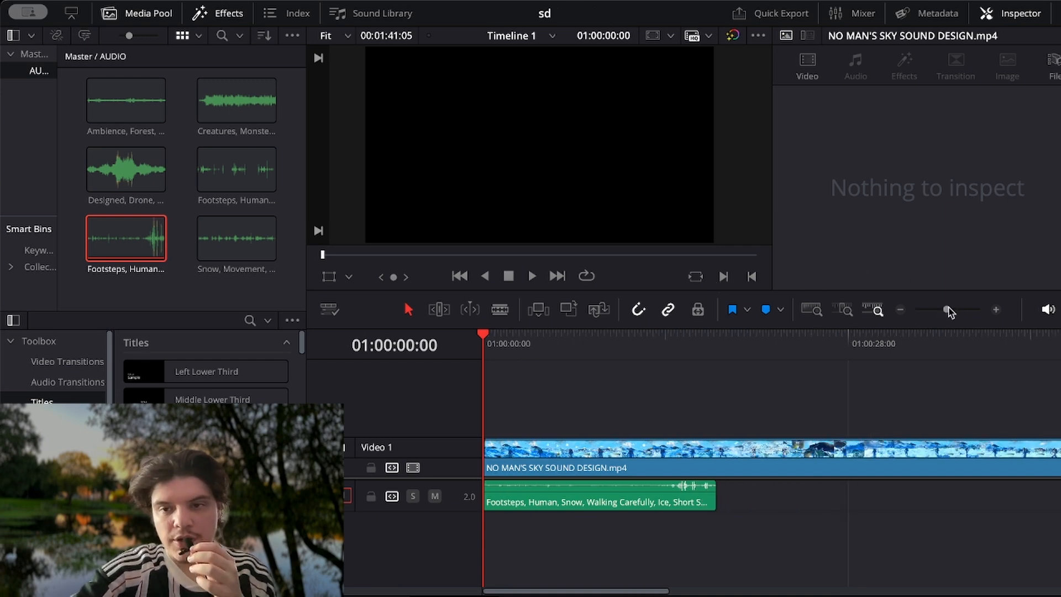
pyautogui.moveTo(947, 310); pyautogui.dragTo(943, 310)
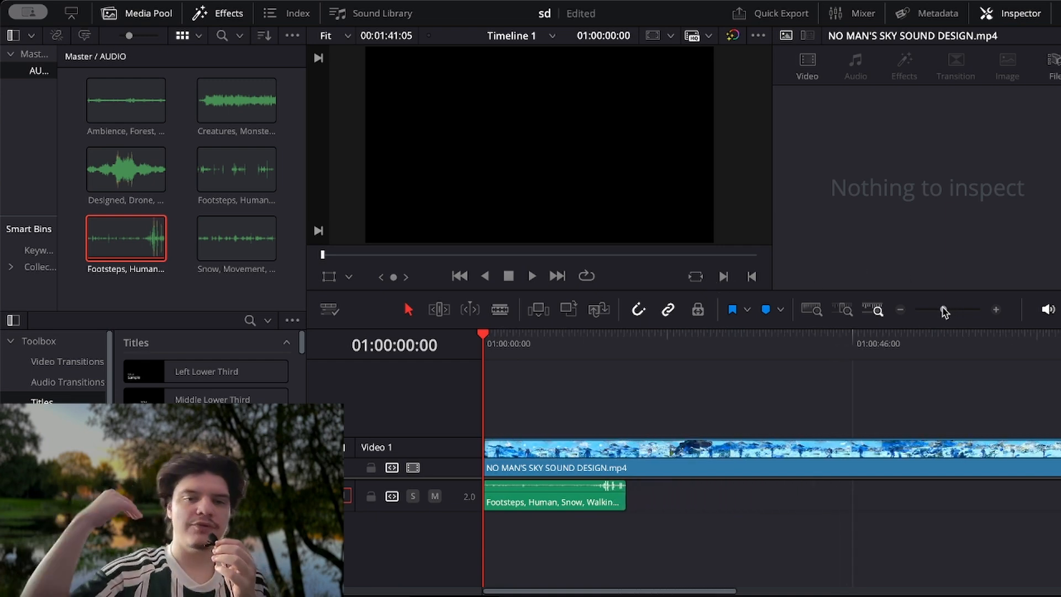
pyautogui.click(511, 346)
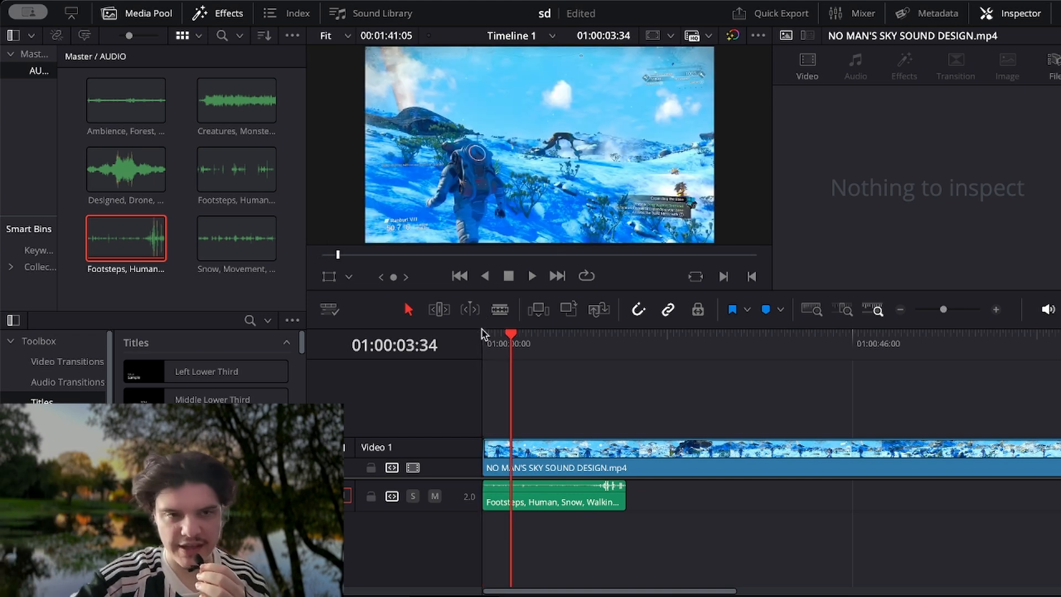
pyautogui.moveTo(514, 335); pyautogui.dragTo(439, 355)
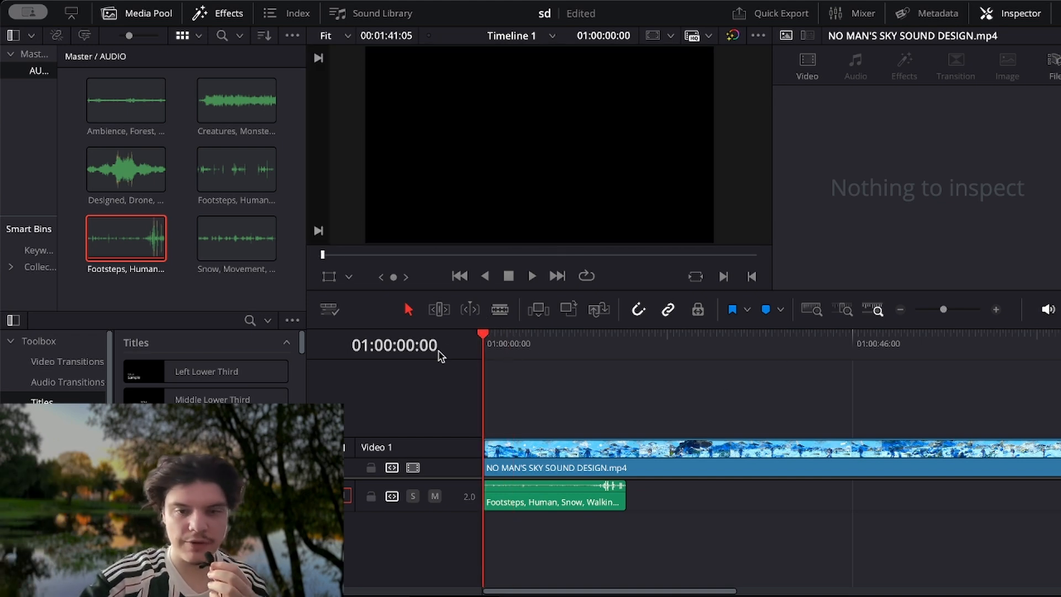
pyautogui.click(519, 346)
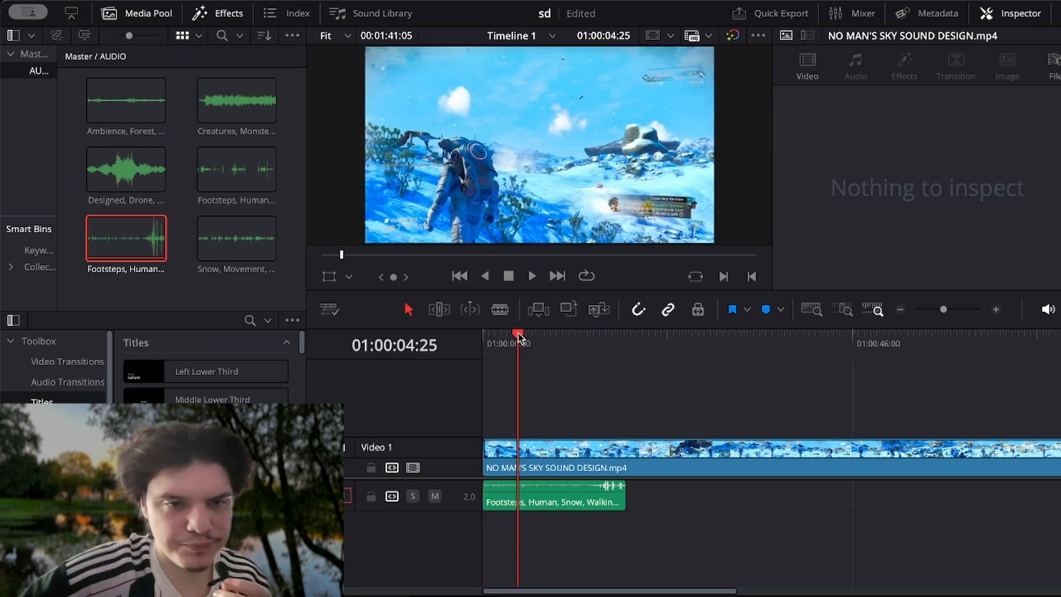
pyautogui.click(274, 258)
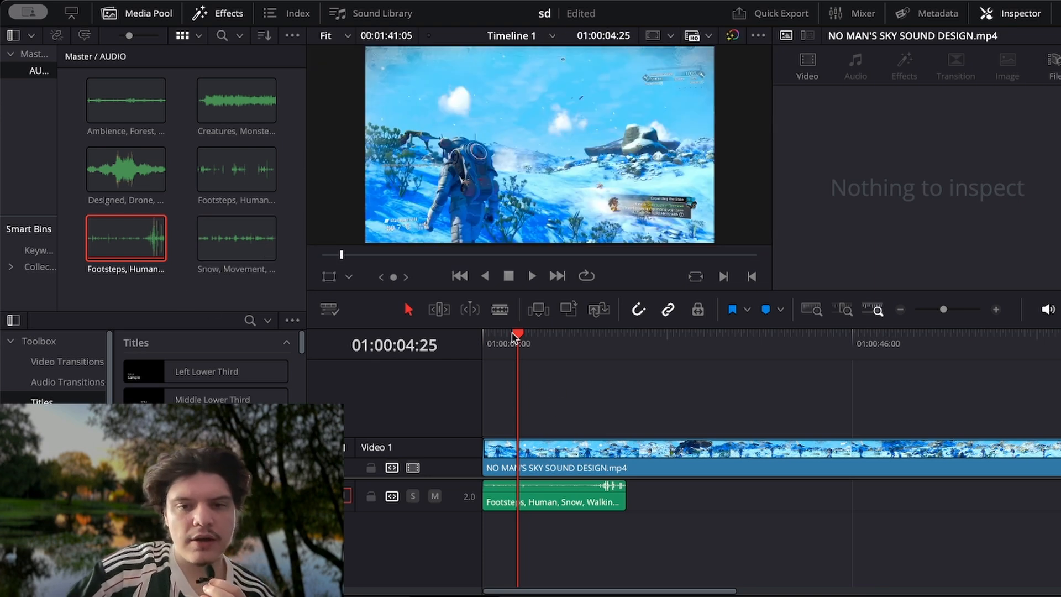
# - Examine the video frame by frame between about 01:00:02:20 and 01:00:02:32 to find where the creature enters the picture
pyautogui.moveTo(512, 332); pyautogui.dragTo(502, 331)
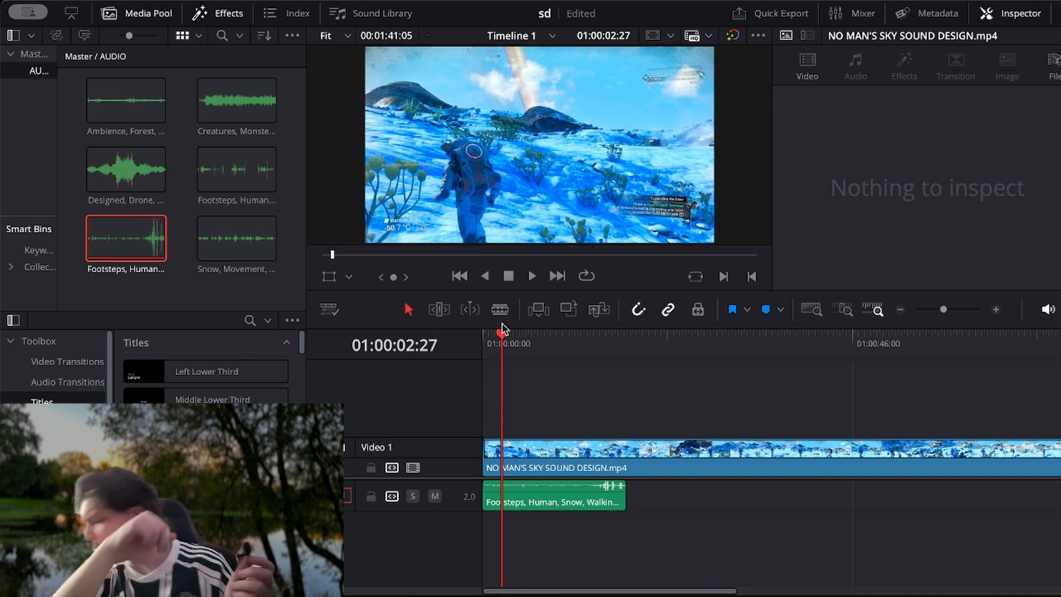
pyautogui.press('Right')
pyautogui.press('Right')
pyautogui.press('Right')
pyautogui.press('Right')
pyautogui.press('Right')
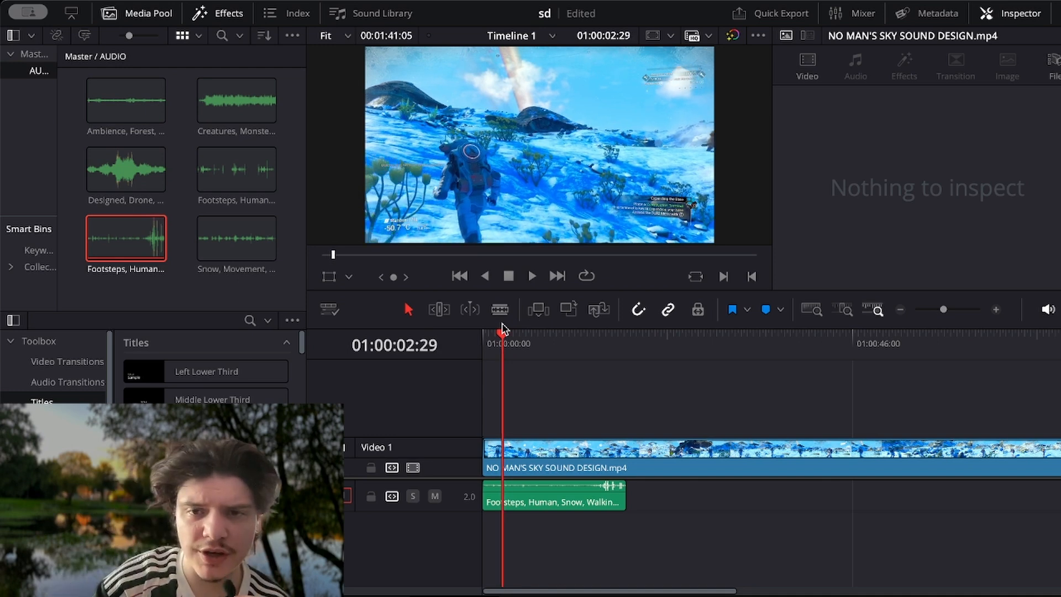
pyautogui.press('Right')
pyautogui.press('Left')
pyautogui.press('Left')
pyautogui.press('Left')
pyautogui.press('Left')
pyautogui.press('Left')
pyautogui.press('Left')
pyautogui.press('Left')
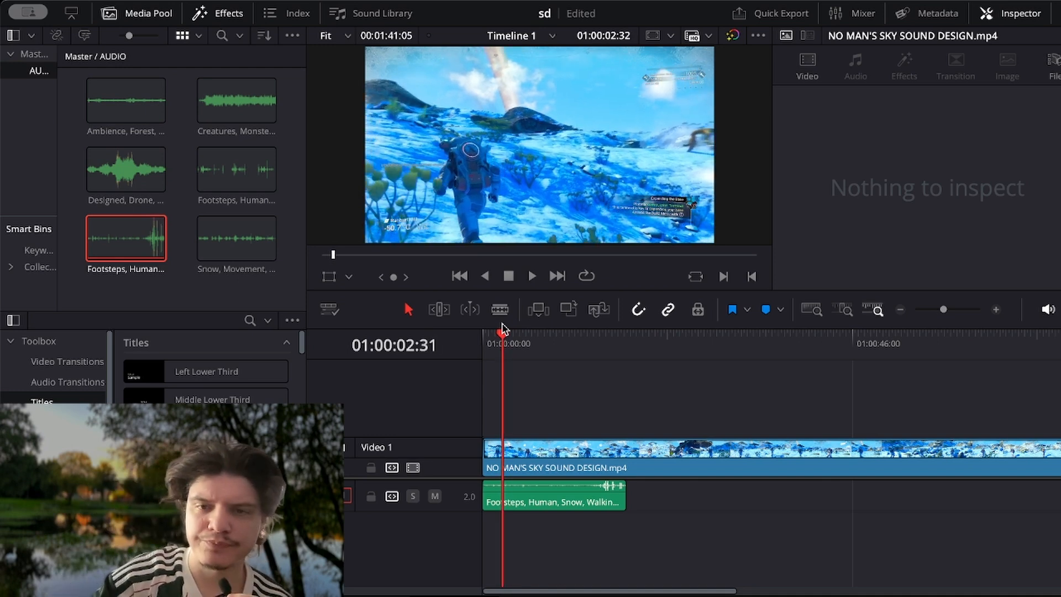
pyautogui.press('Left')
pyautogui.press('Left')
pyautogui.press('Left')
pyautogui.press('Left')
pyautogui.press('Left')
pyautogui.press('Left')
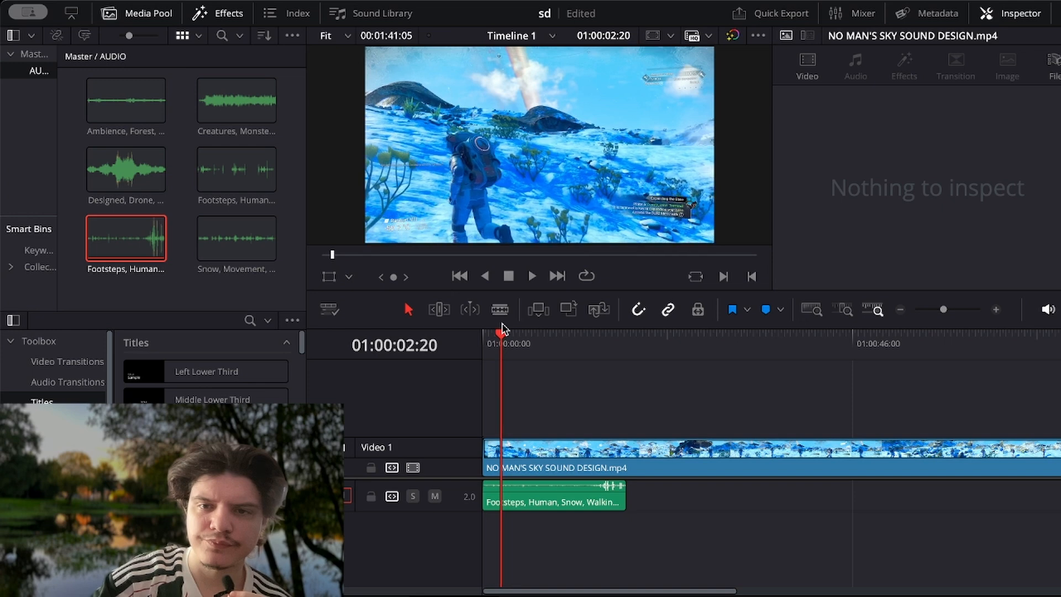
# - Place the Creatures, Monster sound on a new audio track beneath the footsteps, starting at 01:00:02:31
pyautogui.press('Right')
pyautogui.press('Right')
pyautogui.press('Right')
pyautogui.press('Right')
pyautogui.press('Right')
pyautogui.press('Right')
pyautogui.press('Right')
pyautogui.press('Right')
pyautogui.press('Right')
pyautogui.press('Right')
pyautogui.press('Right')
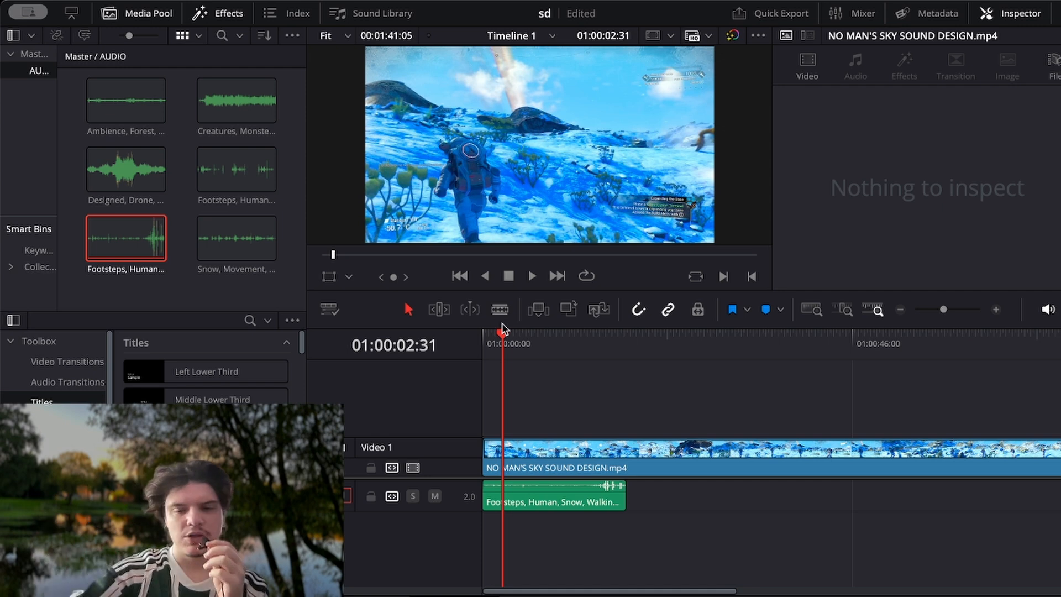
pyautogui.moveTo(221, 100); pyautogui.dragTo(518, 540)
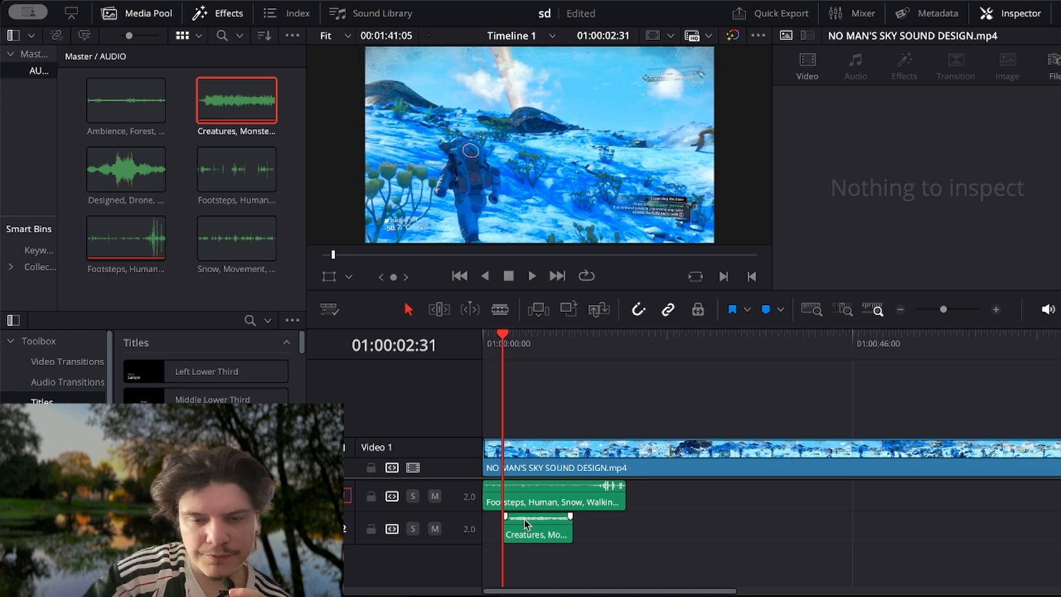
# - On the Fairlight page, rename the Audio 2 track as creature
pyautogui.hotkey('shift', '7')
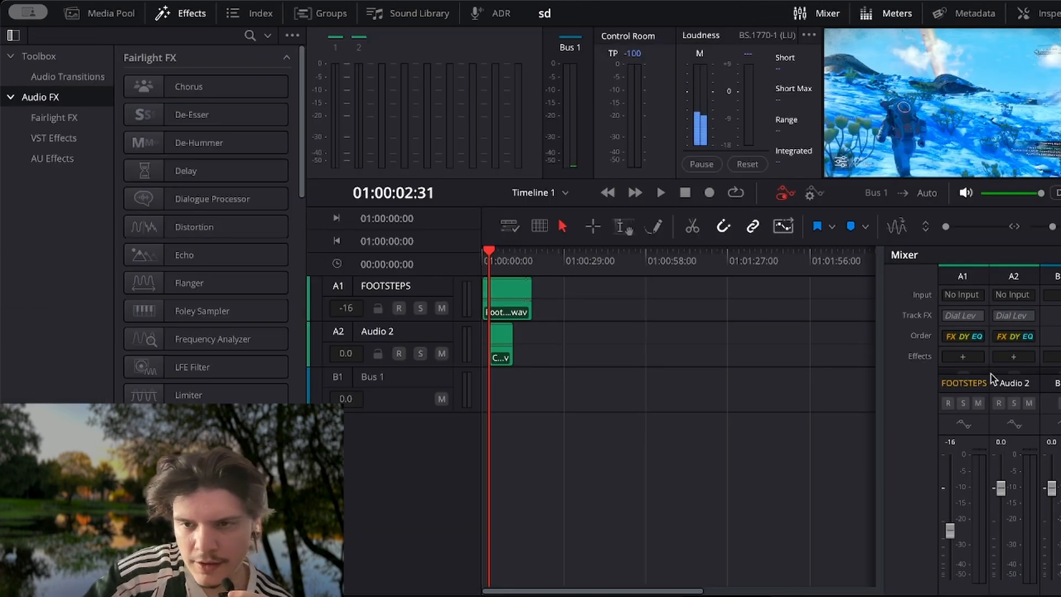
pyautogui.doubleClick(1014, 386)
pyautogui.write('c')
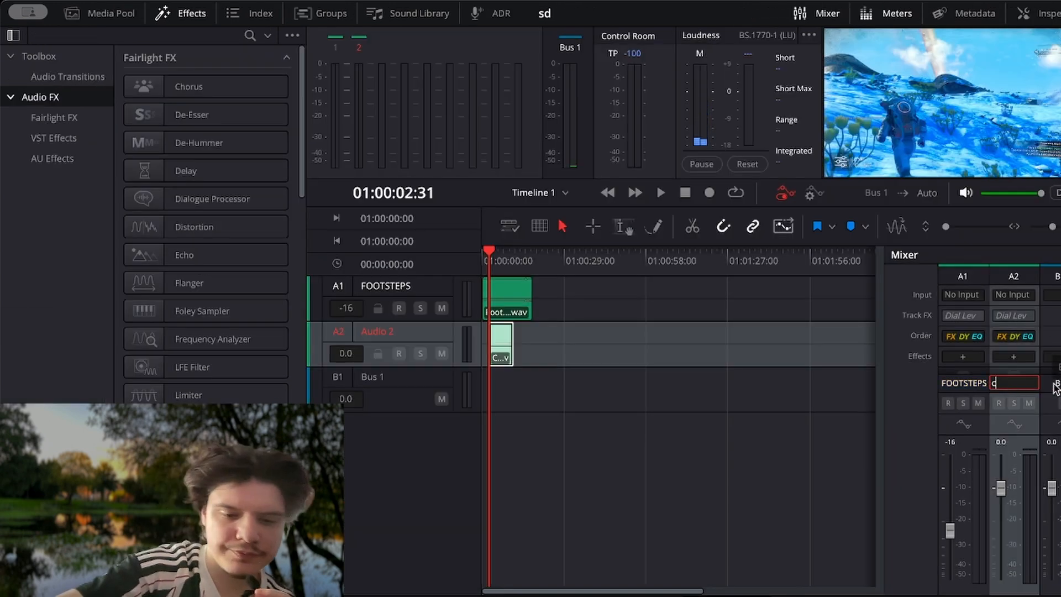
pyautogui.write('reature')
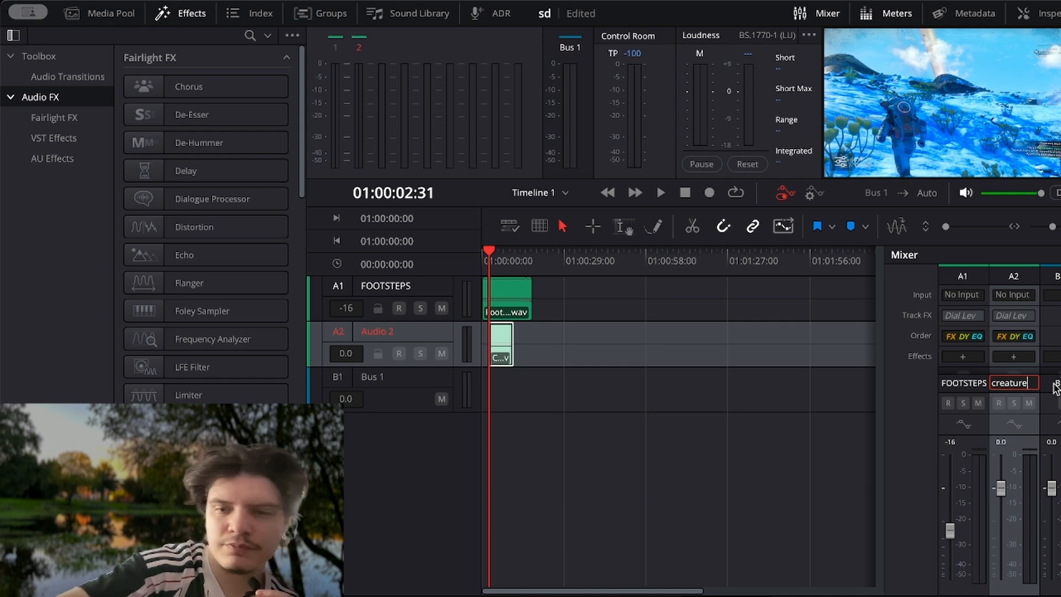
pyautogui.press('Return')
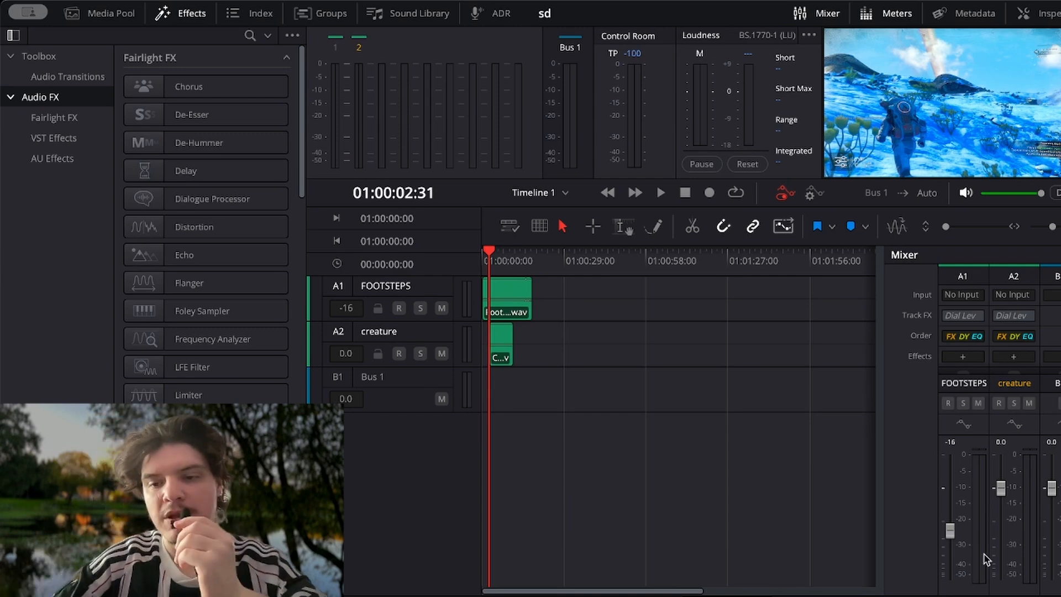
# - Mute the FOOTSTEPS track and, back on the Edit page, play from 01:00:01:07 to about 01:00:05:27 to hear the creature sound alone
pyautogui.click(979, 403)
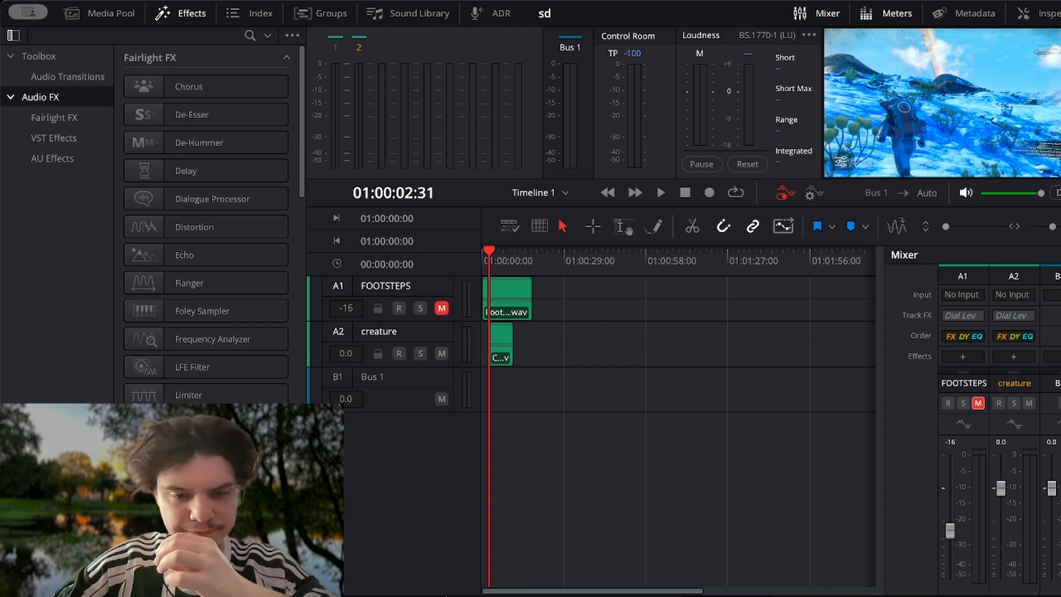
pyautogui.click(498, 596)
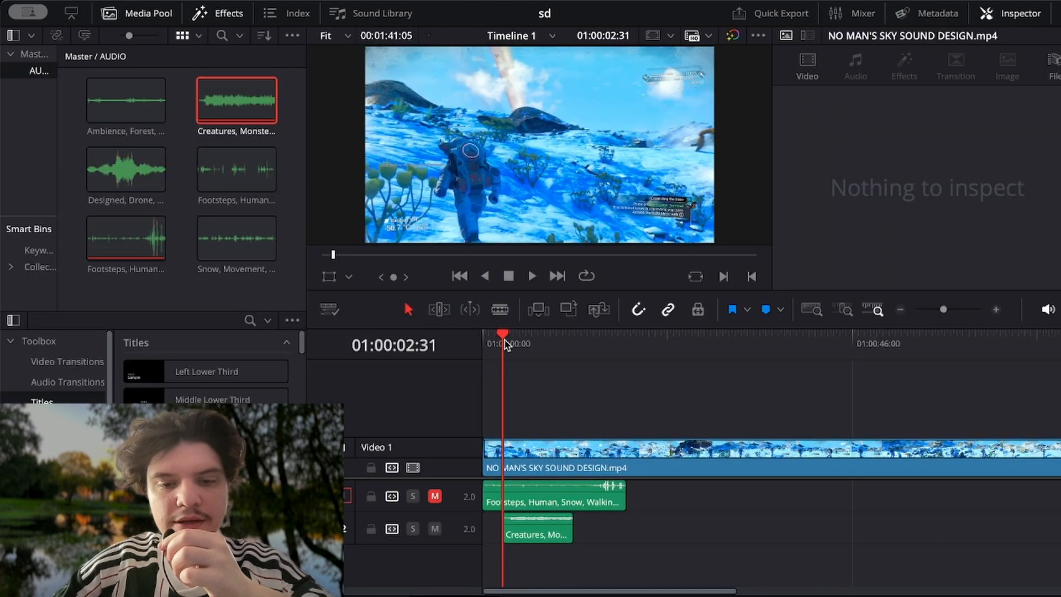
pyautogui.moveTo(500, 345); pyautogui.dragTo(492, 345)
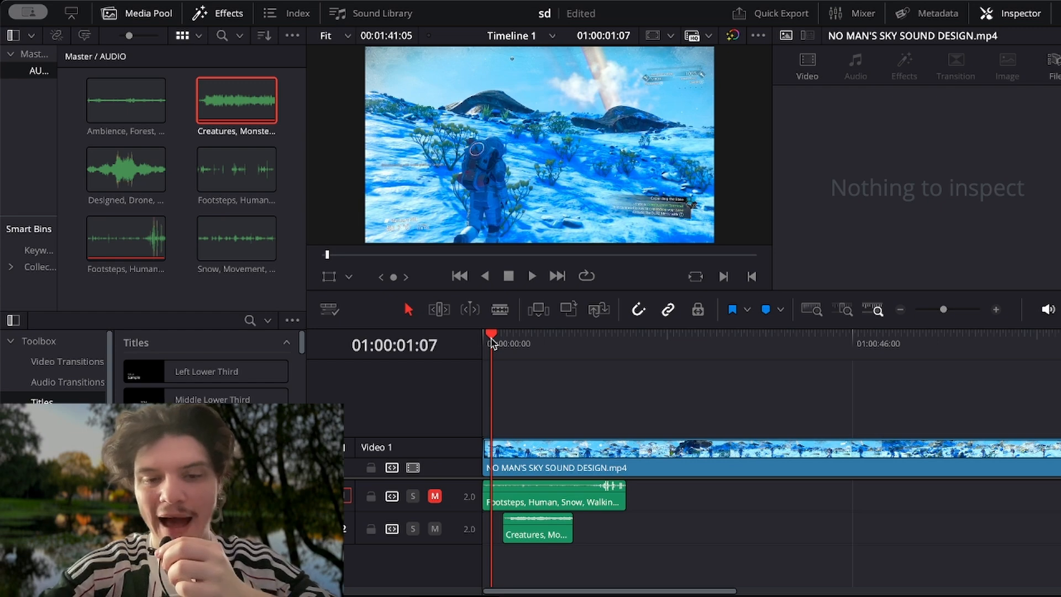
pyautogui.press('space')
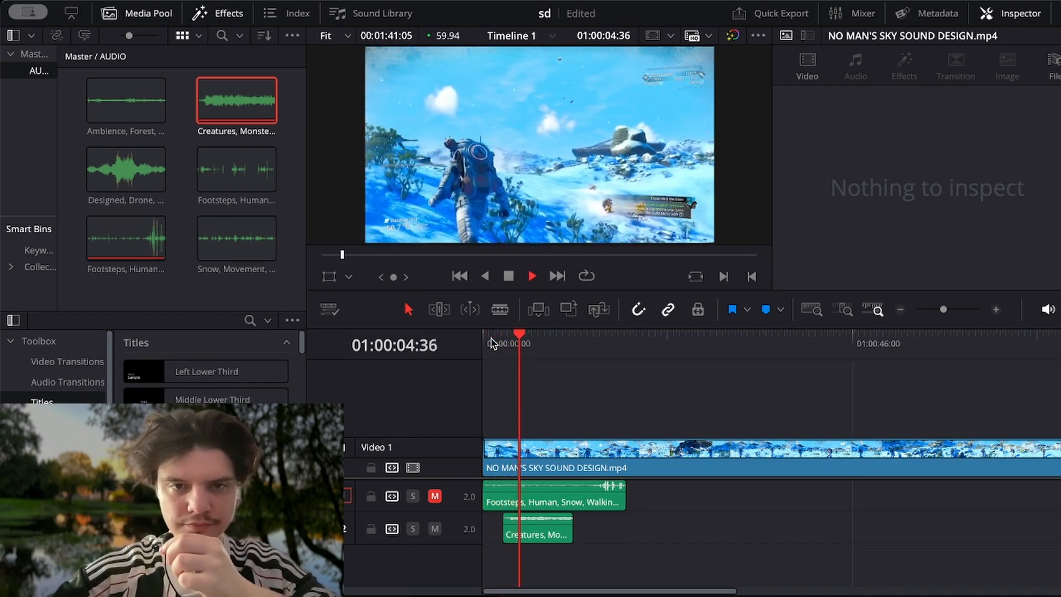
pyautogui.press('space')
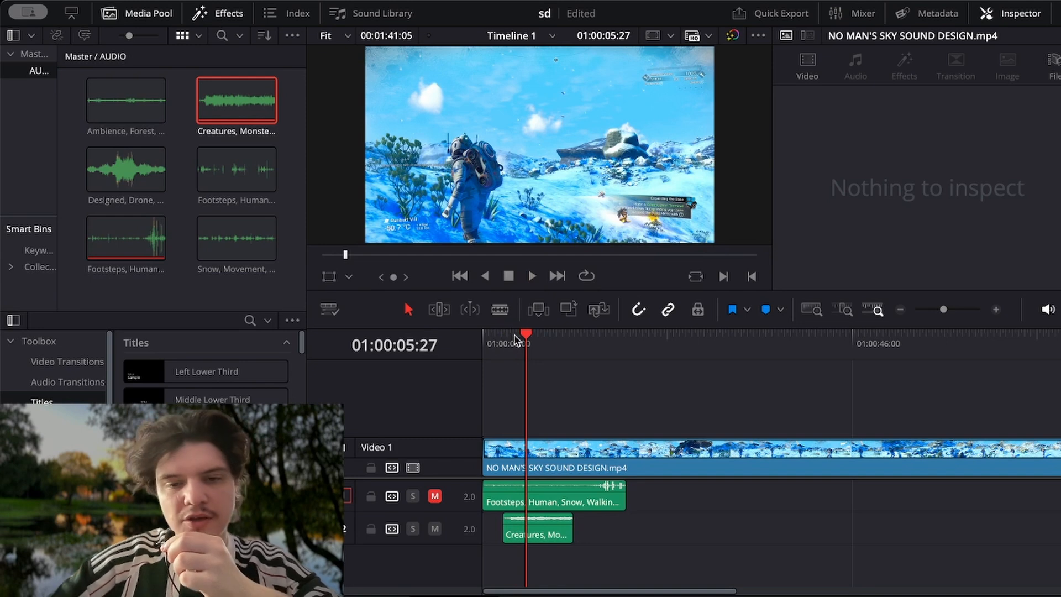
# - Step back frame by frame from 01:00:02:31 to 01:00:02:22 to examine the creature's entrance
pyautogui.moveTo(515, 339); pyautogui.dragTo(502, 335)
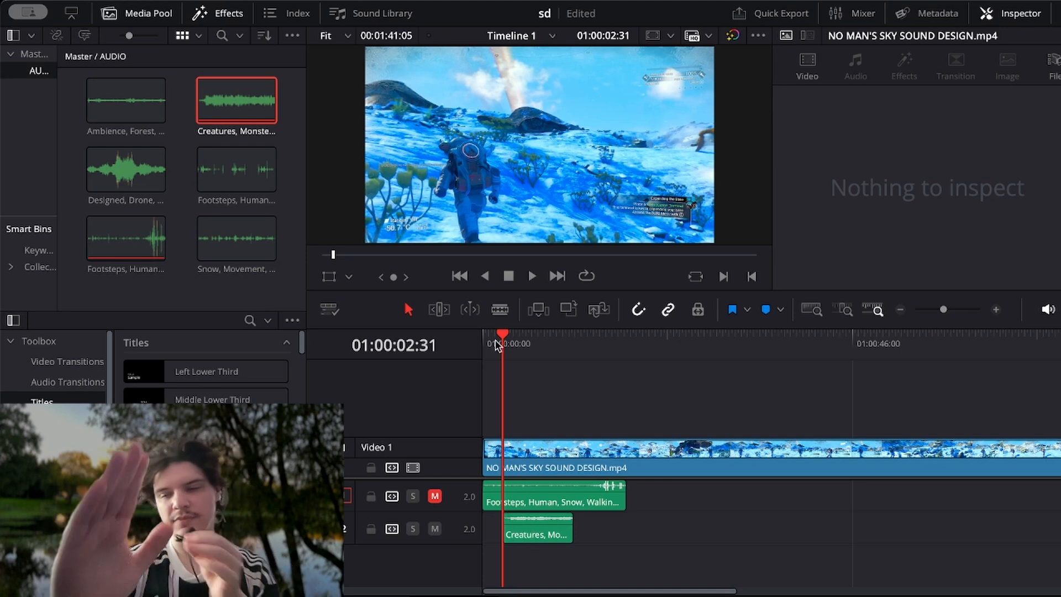
pyautogui.press('Left')
pyautogui.press('Left')
pyautogui.press('Left')
pyautogui.press('Left')
pyautogui.press('Left')
pyautogui.press('Left')
pyautogui.press('Left')
pyautogui.press('Left')
pyautogui.press('Left')
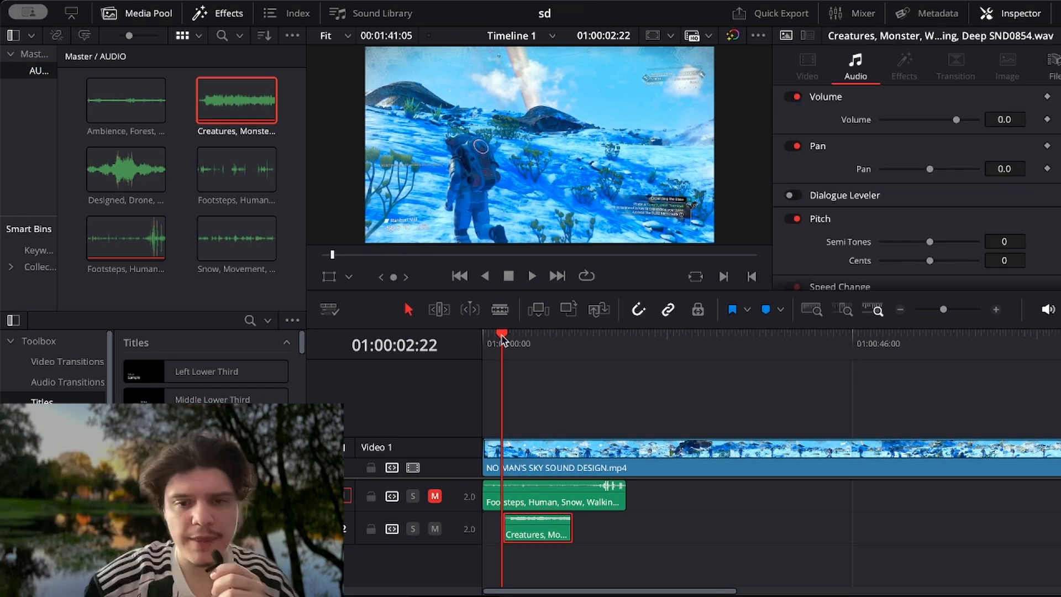
# - Move the creature clip earlier to start at 01:00:02:13 and set its pan to 100
pyautogui.moveTo(502, 335); pyautogui.dragTo(487, 335)
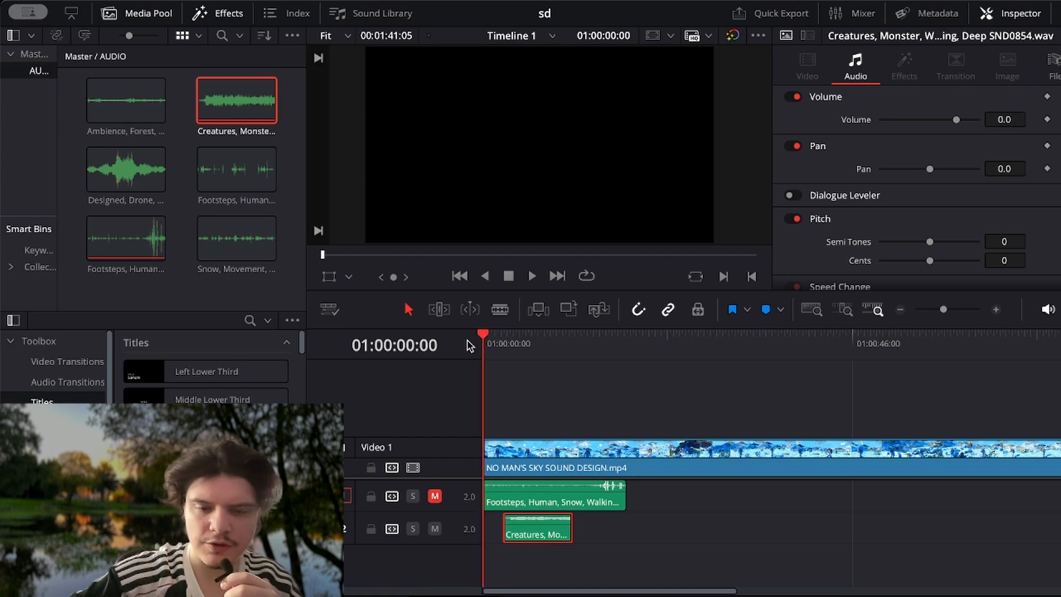
pyautogui.press('space')
pyautogui.press('space')
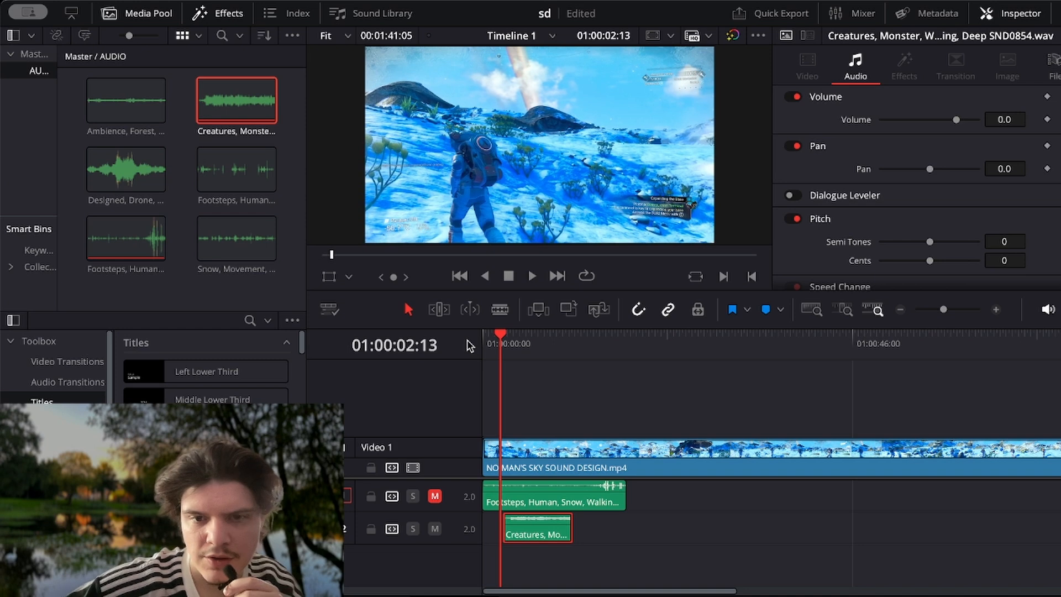
pyautogui.moveTo(522, 531); pyautogui.dragTo(520, 531)
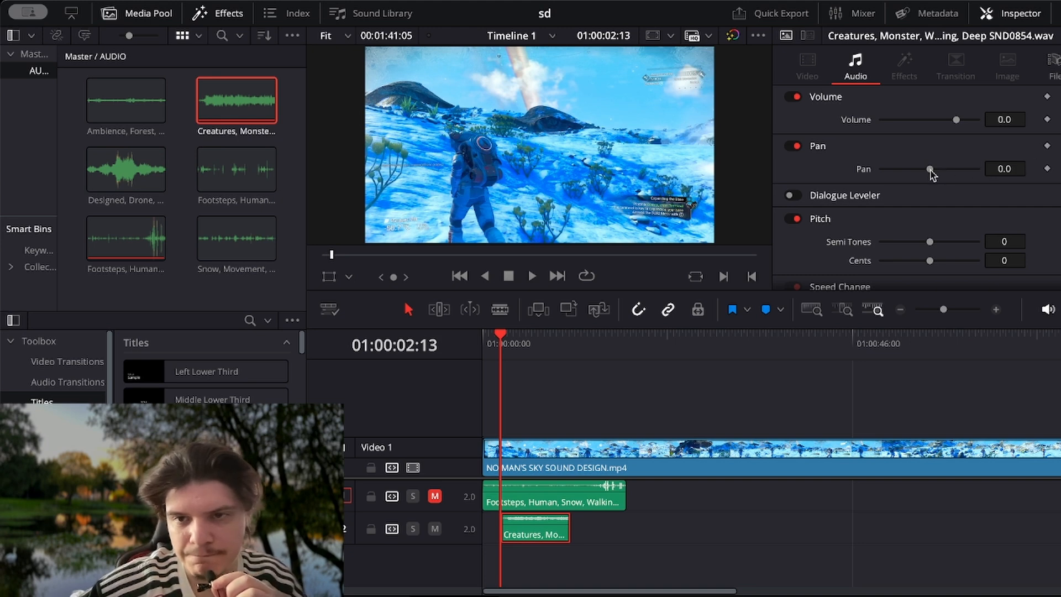
pyautogui.moveTo(931, 169); pyautogui.dragTo(1042, 171)
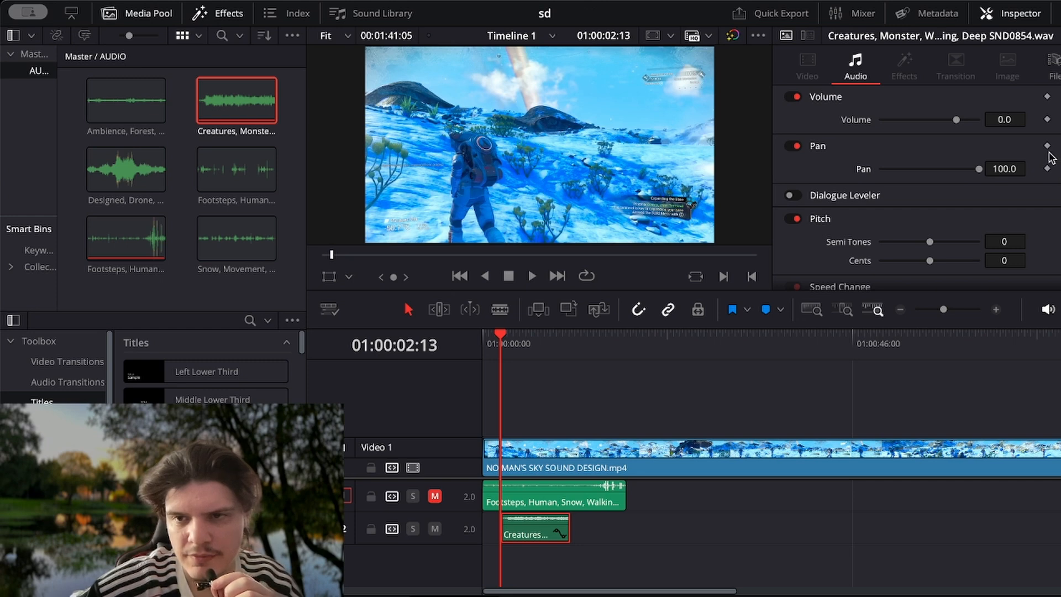
# - Undo the creature clip's fixed pan and keyframe it instead, from 100 at 01:00:02:13 to -100 at 01:00:04:54
pyautogui.hotkey('ctrl', 'z')
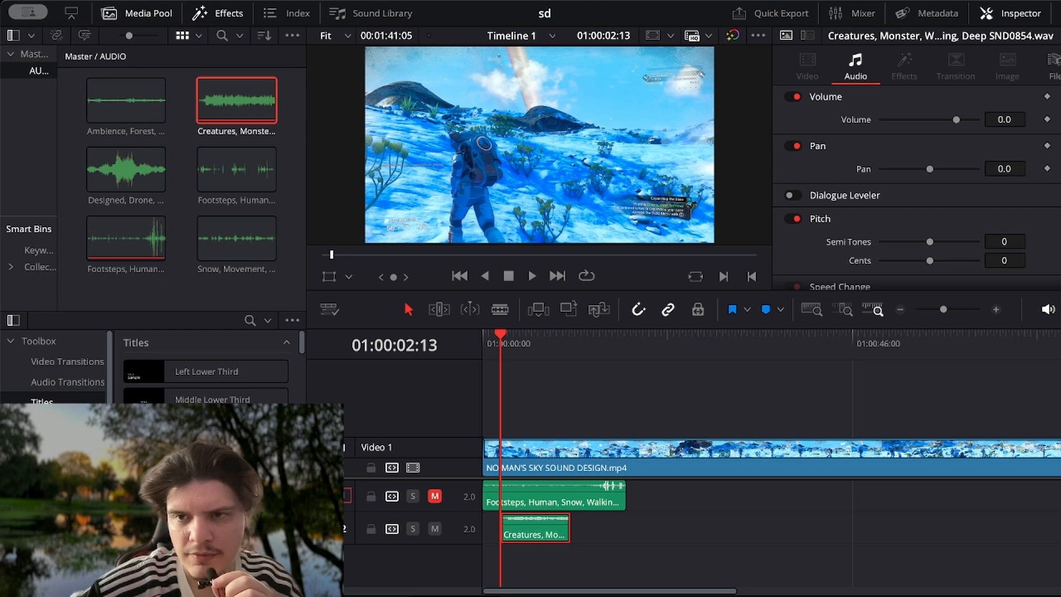
pyautogui.moveTo(931, 170); pyautogui.dragTo(1038, 178)
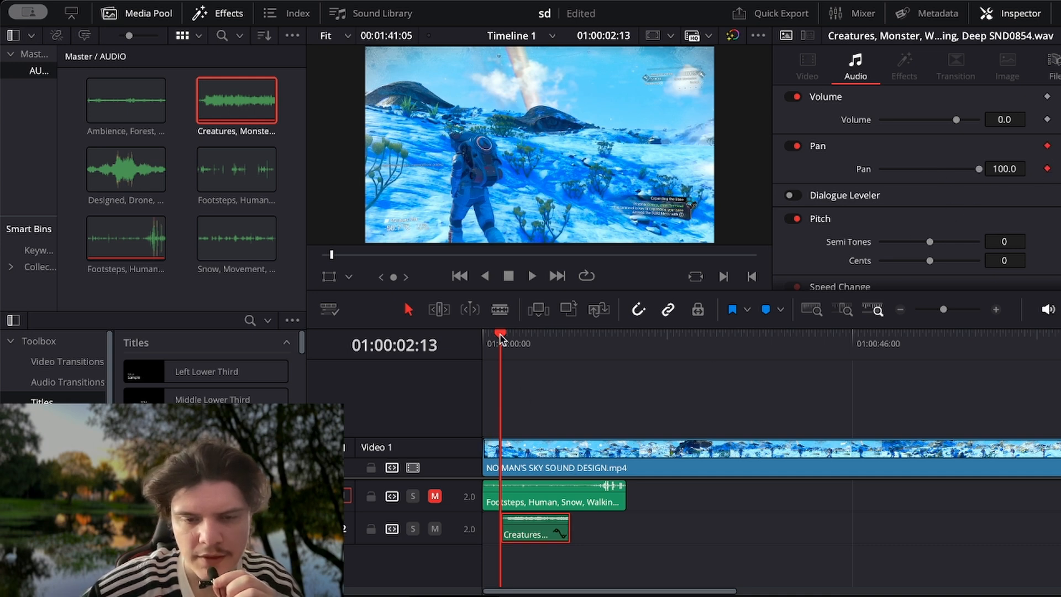
pyautogui.moveTo(505, 338); pyautogui.dragTo(523, 338)
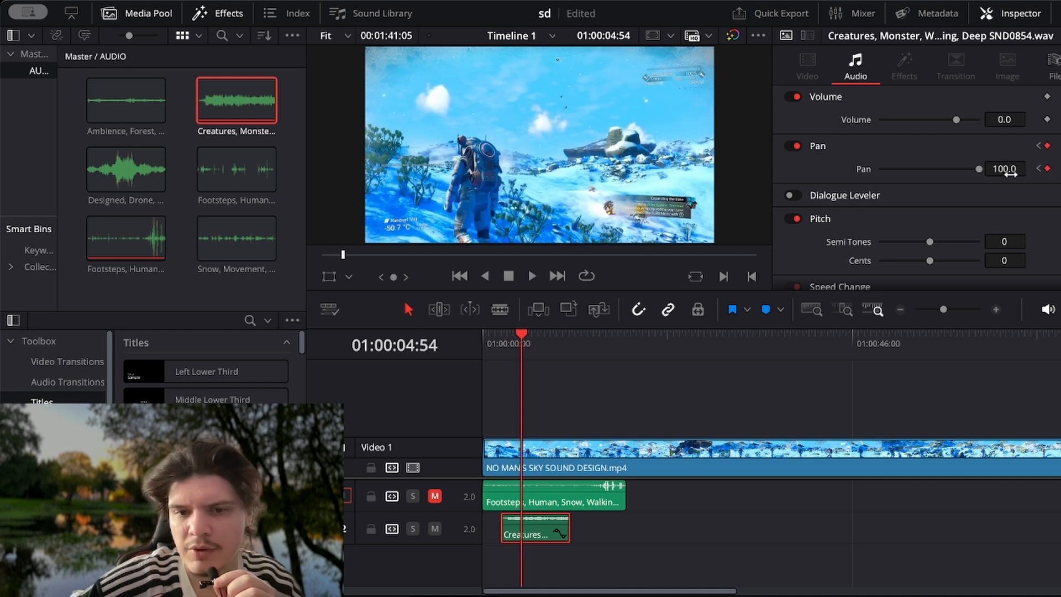
pyautogui.moveTo(979, 169); pyautogui.dragTo(885, 171)
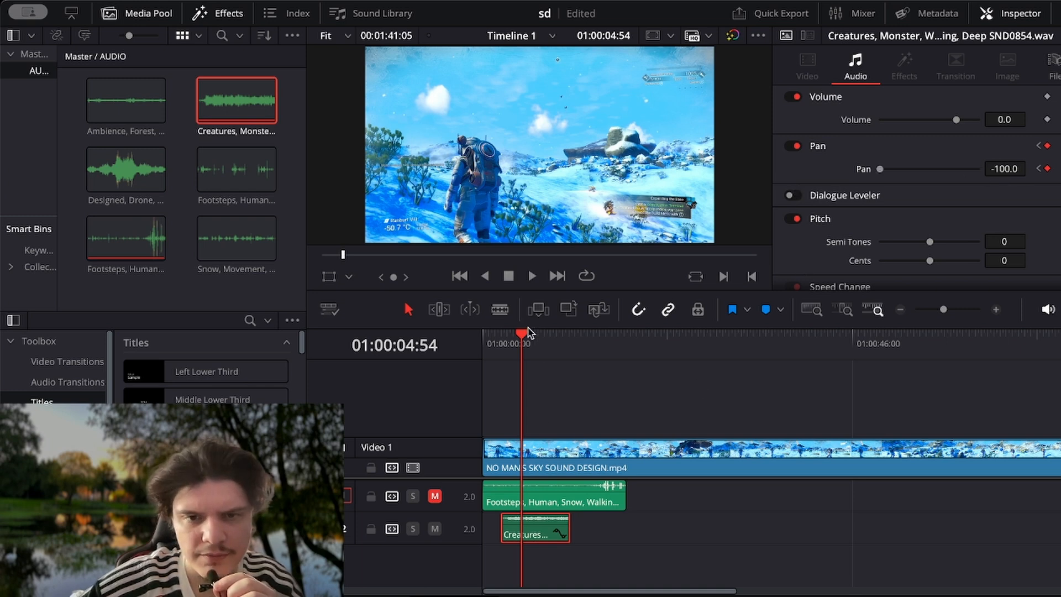
# - Check the creature clip's keyframe curve and play from the timeline start to about 01:00:06:16 to hear the pan movement
pyautogui.moveTo(524, 333); pyautogui.dragTo(538, 381)
pyautogui.click(560, 534)
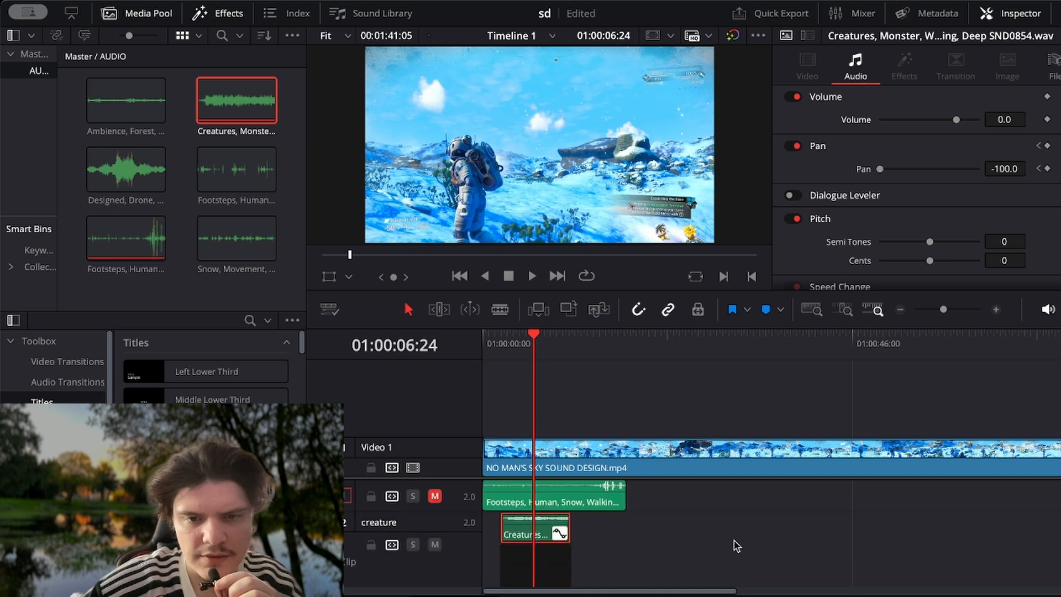
pyautogui.scroll(-1, 585, 535)
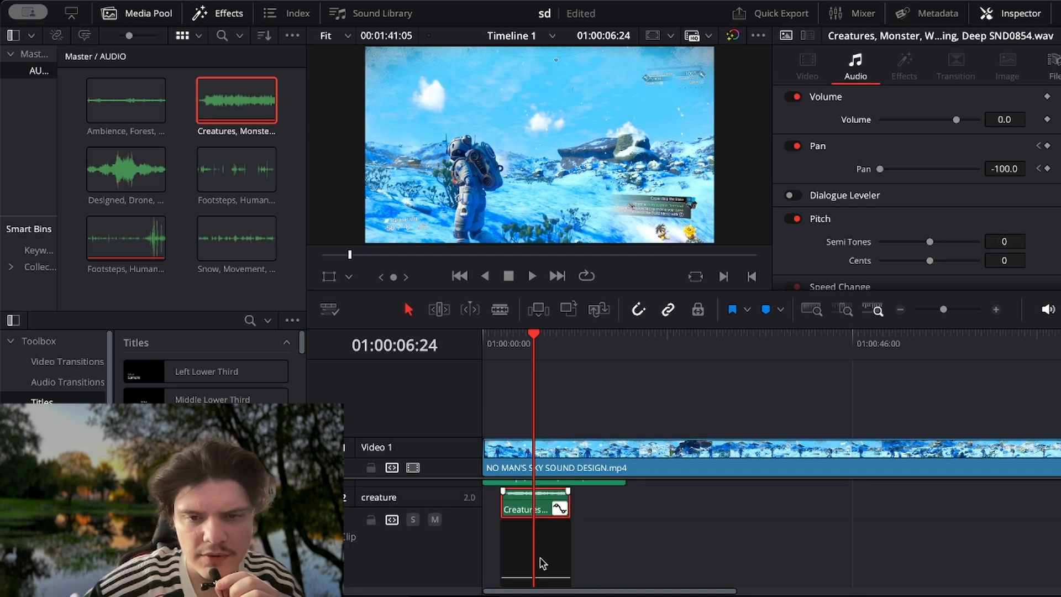
pyautogui.press('Home')
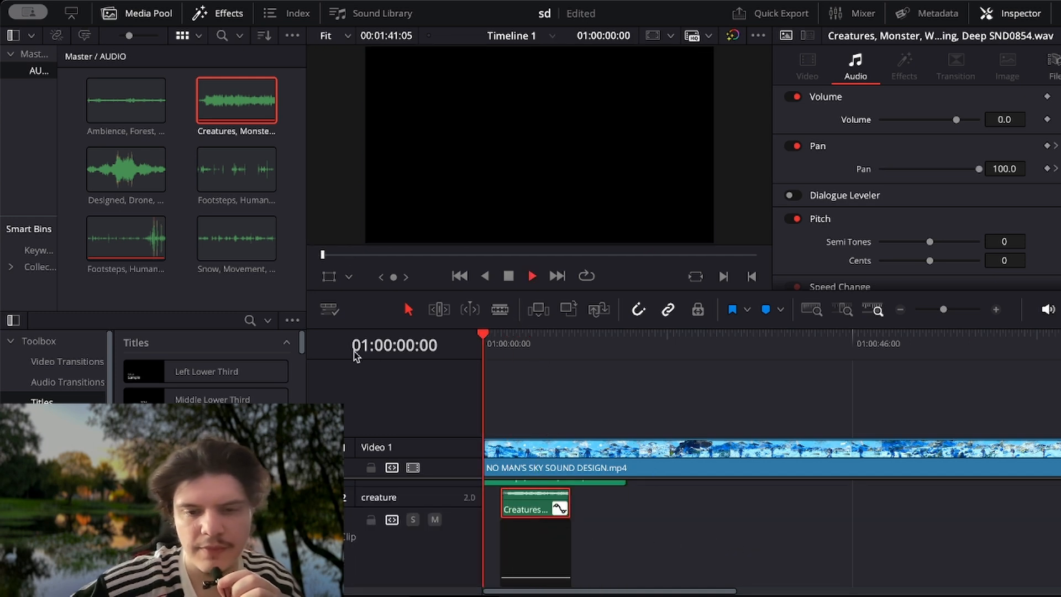
pyautogui.press('space')
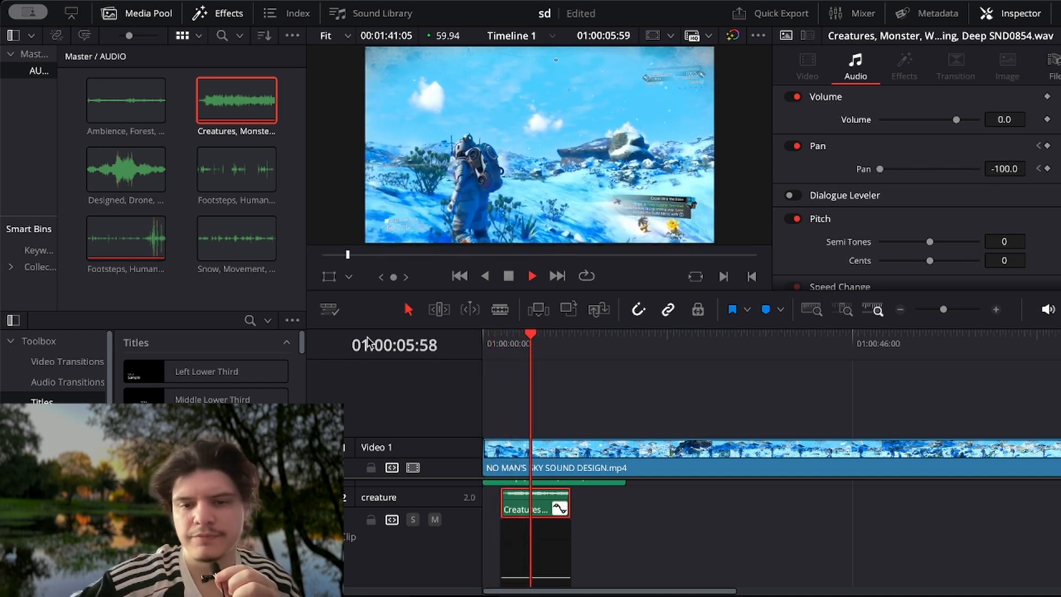
pyautogui.press('space')
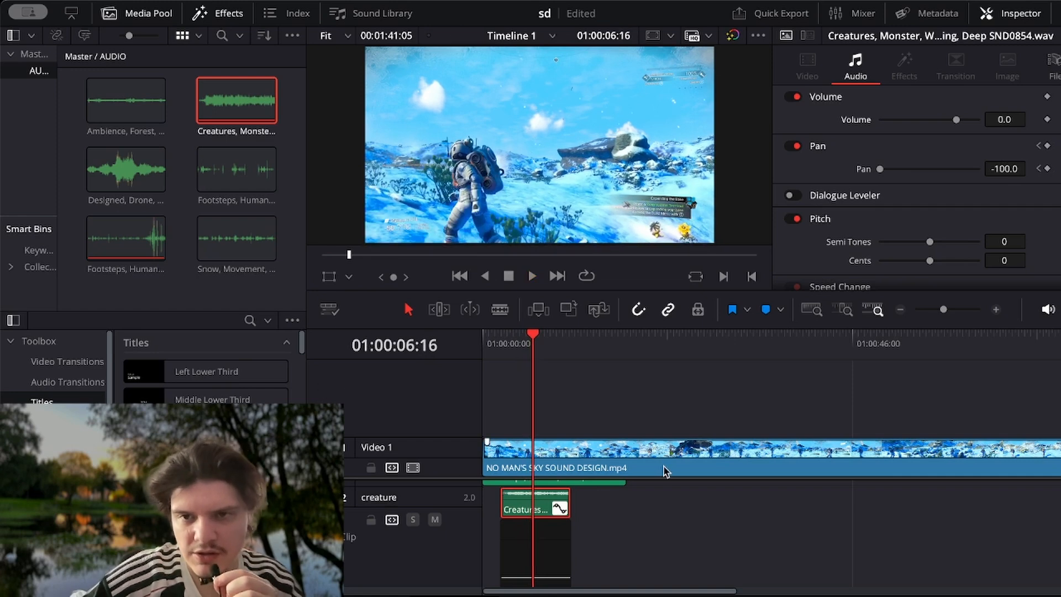
pyautogui.moveTo(636, 480); pyautogui.dragTo(578, 511)
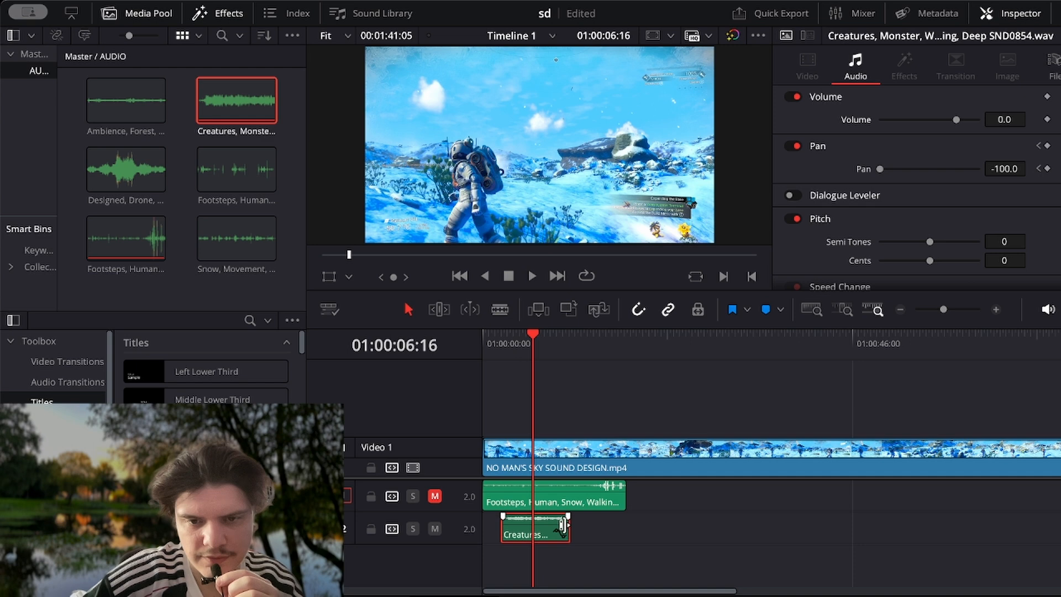
# - Trim the creature clip's end back to 01:00:06:16 and, on the Fairlight page, lower the creature track's fader to -9.7
pyautogui.moveTo(569, 533); pyautogui.dragTo(532, 528)
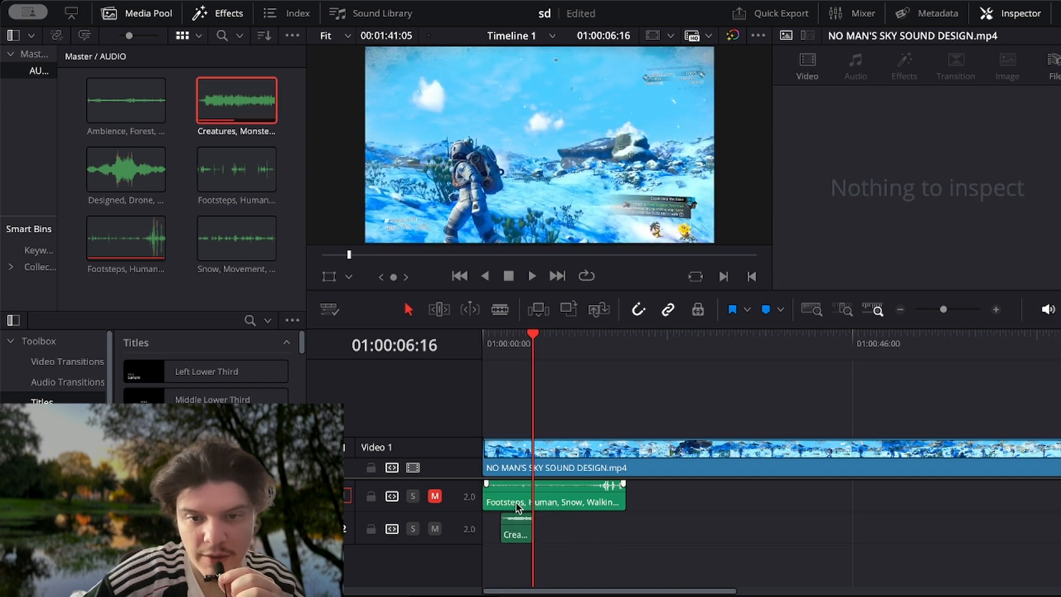
pyautogui.click(683, 594)
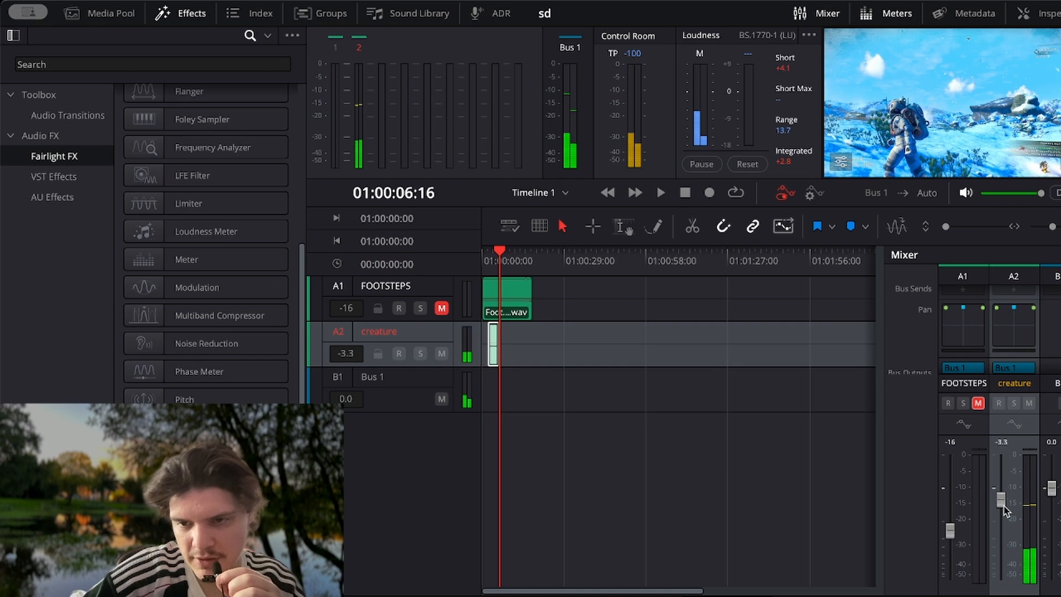
pyautogui.moveTo(1003, 507); pyautogui.dragTo(1004, 527)
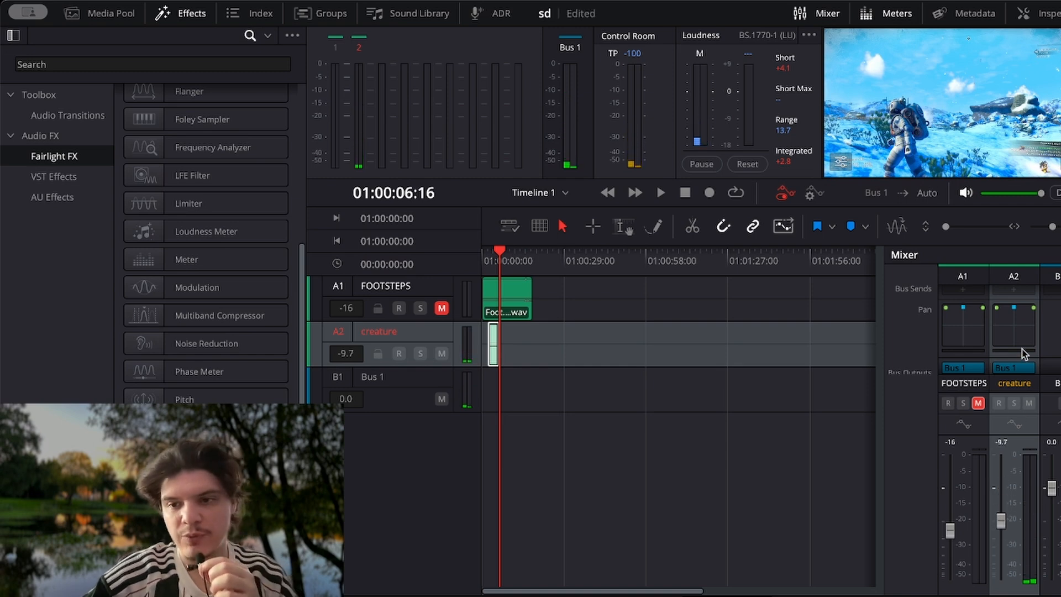
# - Add the Reverb effect to the creature track and load its Cathedral preset
pyautogui.scroll(3, 1025, 353)
pyautogui.scroll(3, 1028, 349)
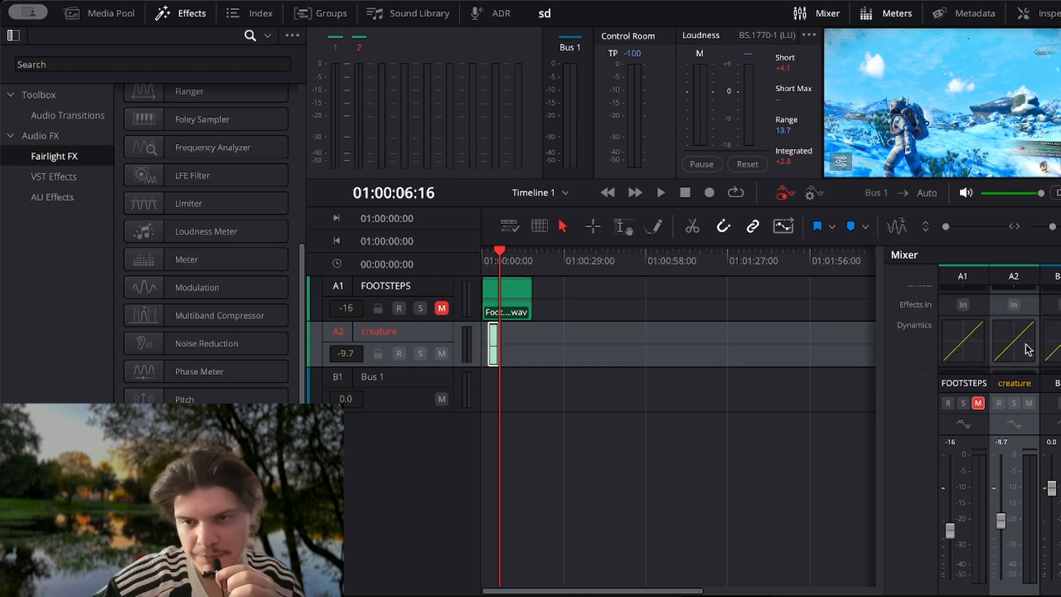
pyautogui.scroll(4, 1028, 349)
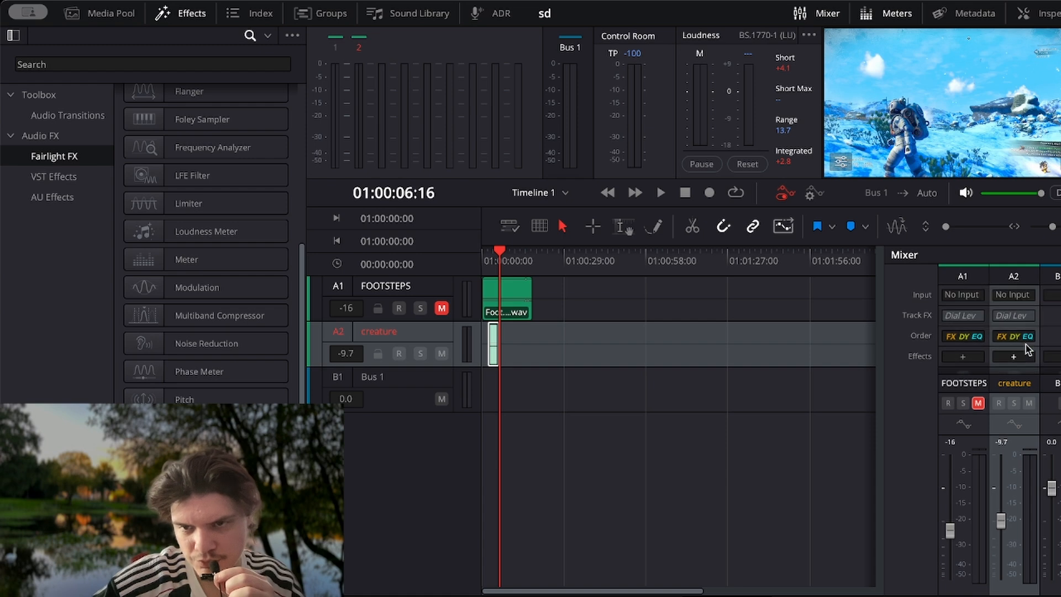
pyautogui.click(456, 595)
pyautogui.click(683, 595)
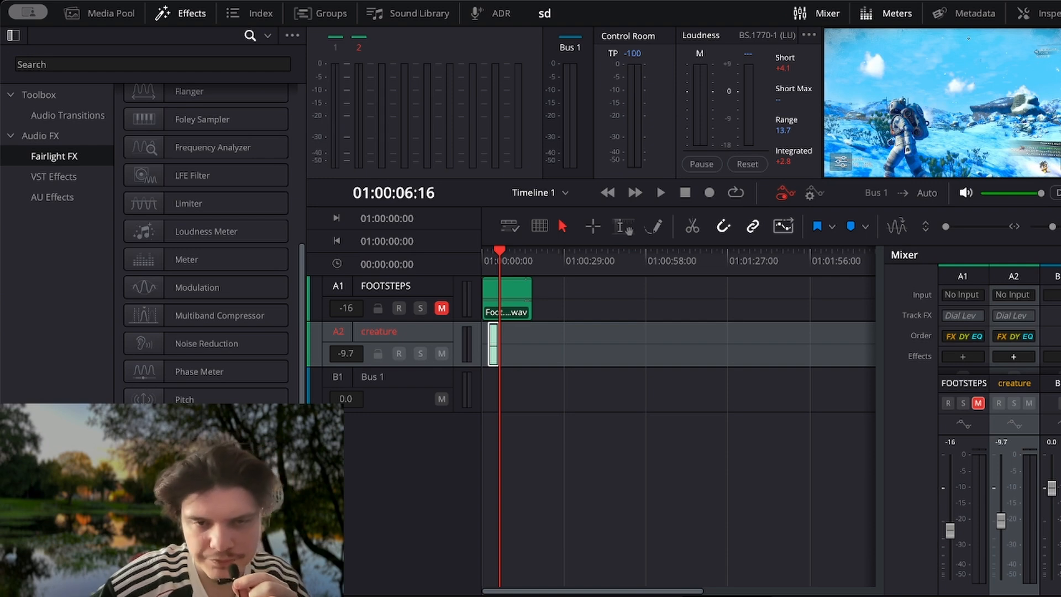
pyautogui.moveTo(214, 434); pyautogui.dragTo(1023, 358)
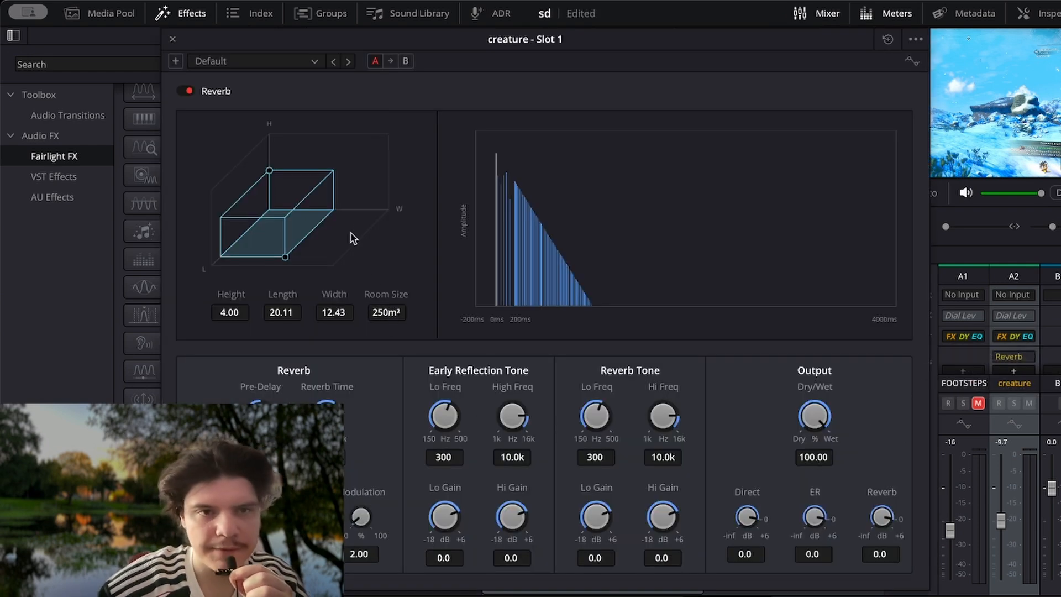
pyautogui.click(298, 61)
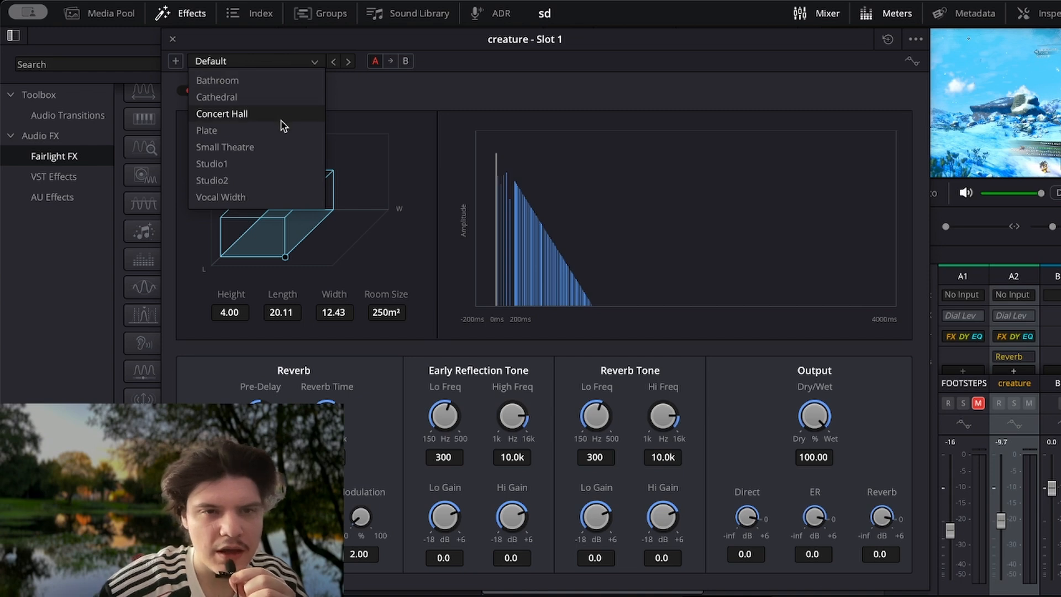
pyautogui.click(257, 97)
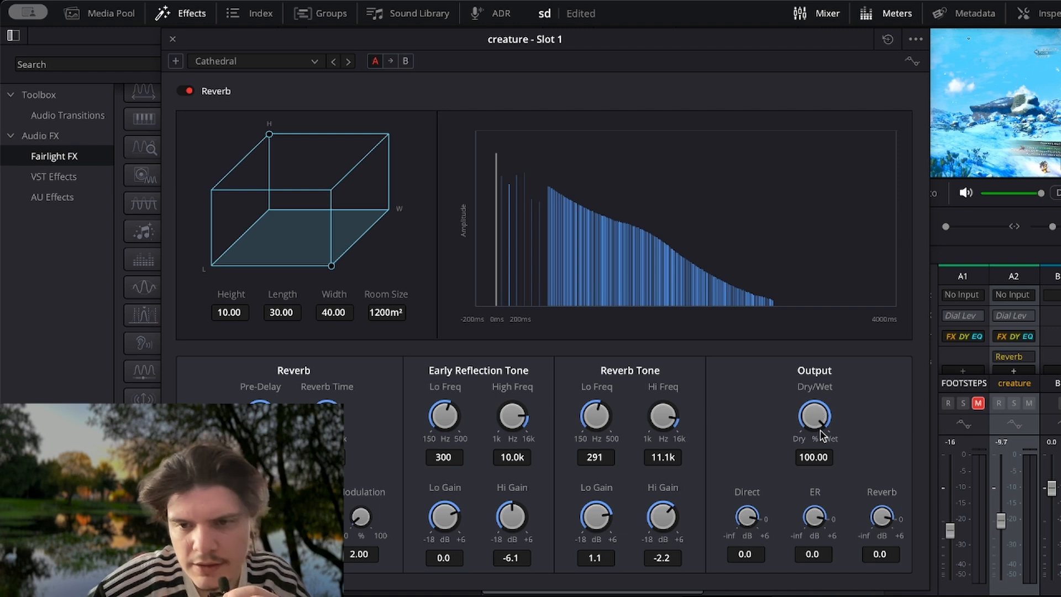
# - Set the creature track's Reverb Dry/Wet to 90 and close the effect window
pyautogui.moveTo(822, 436); pyautogui.dragTo(819, 442)
pyautogui.moveTo(812, 543); pyautogui.dragTo(872, 482)
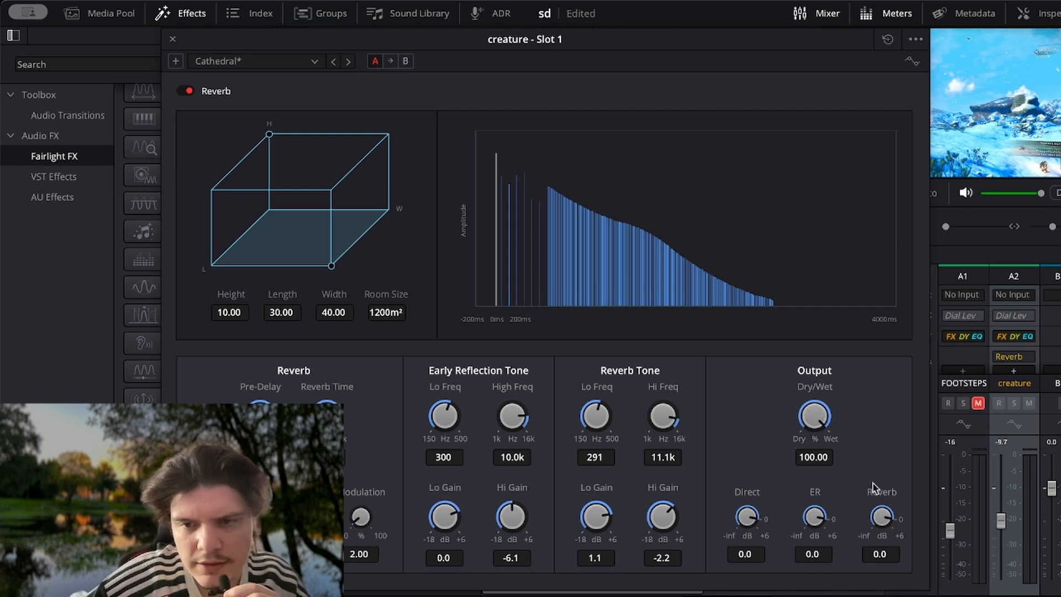
pyautogui.moveTo(824, 454); pyautogui.dragTo(740, 450)
pyautogui.click(863, 436)
pyautogui.doubleClick(819, 456)
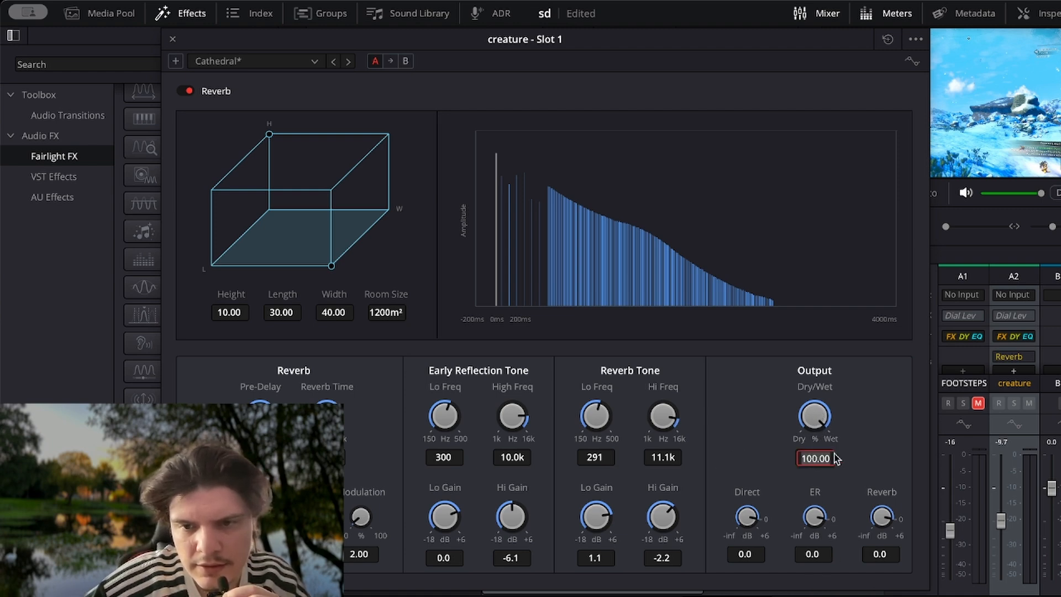
pyautogui.click(853, 444)
pyautogui.moveTo(809, 420); pyautogui.dragTo(779, 464)
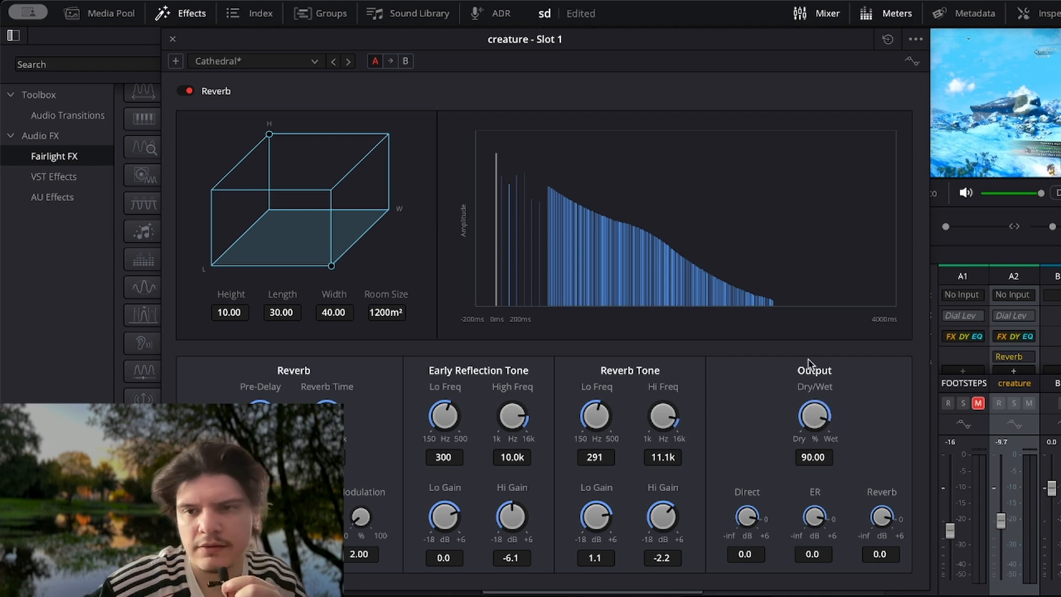
pyautogui.click(173, 35)
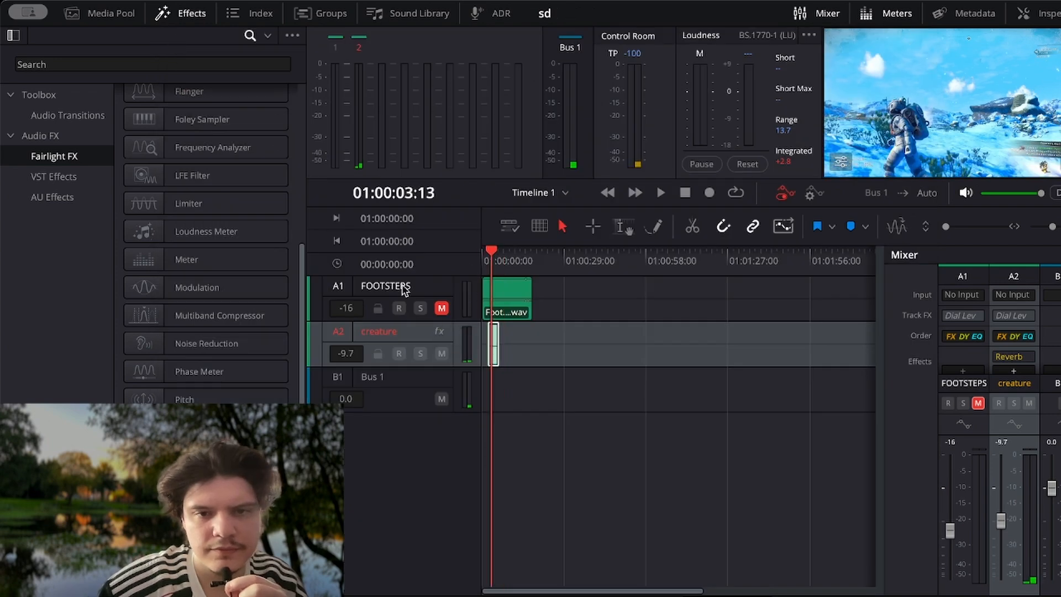
# - While playing from the start, lower the creature track's fader to -12 and set its Reverb Dry/Wet to 21
pyautogui.press('Home')
pyautogui.press('space')
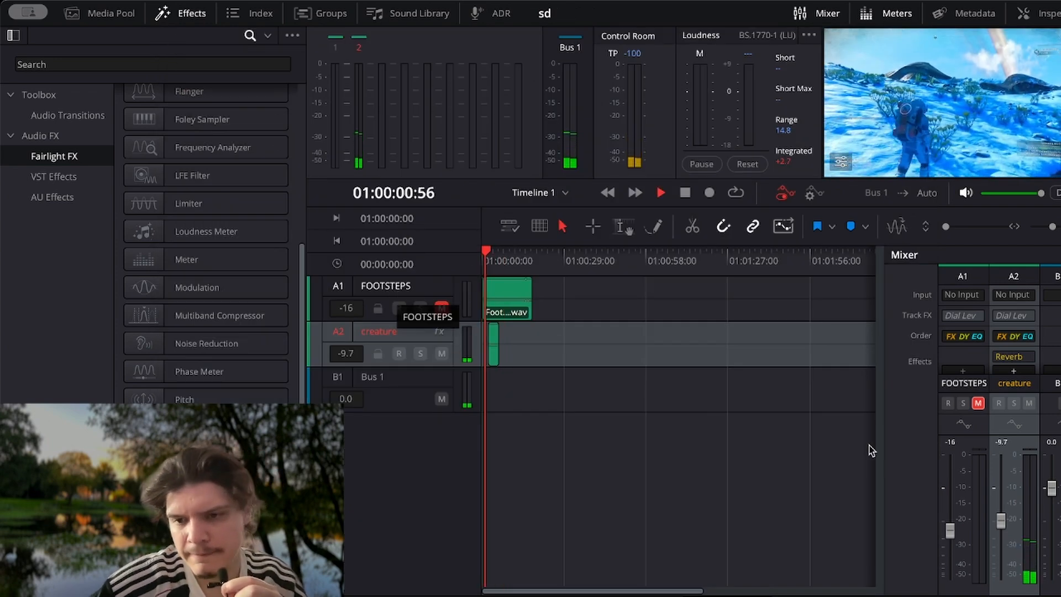
pyautogui.moveTo(1001, 520); pyautogui.dragTo(1002, 524)
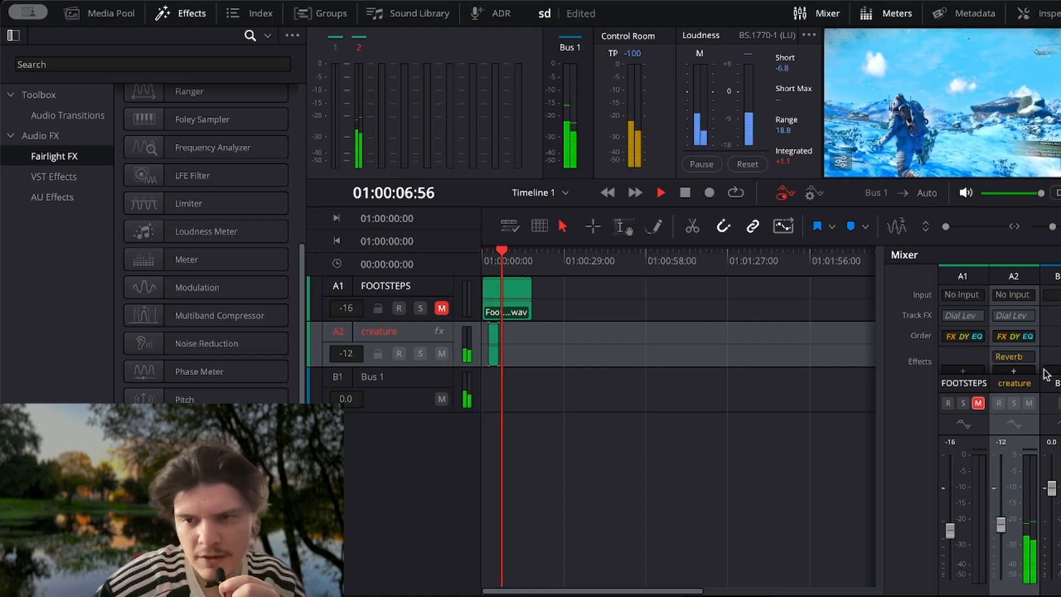
pyautogui.click(1010, 356)
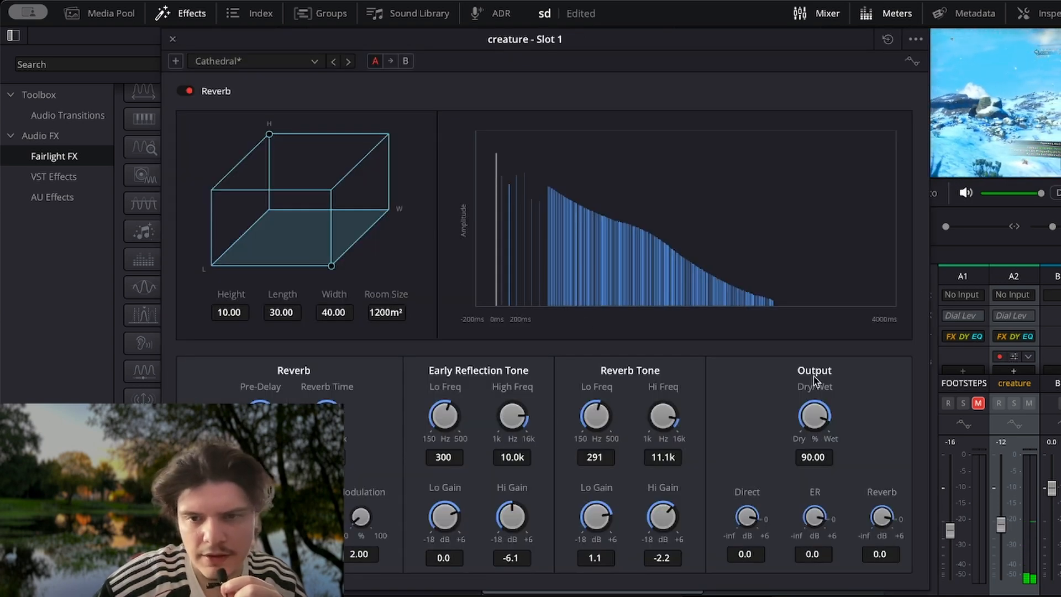
pyautogui.scroll(-10, 815, 416)
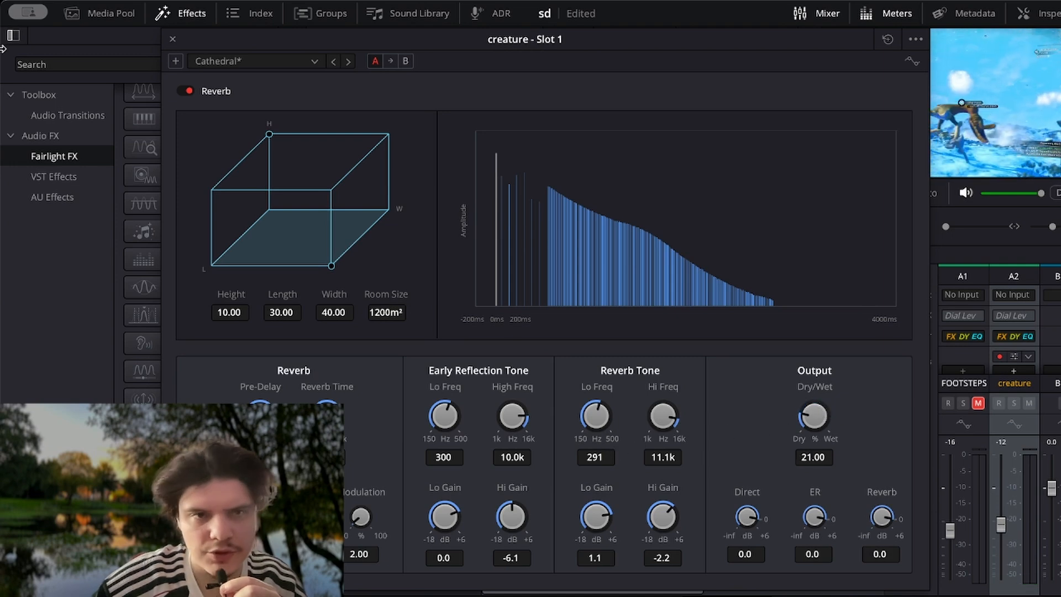
pyautogui.click(173, 39)
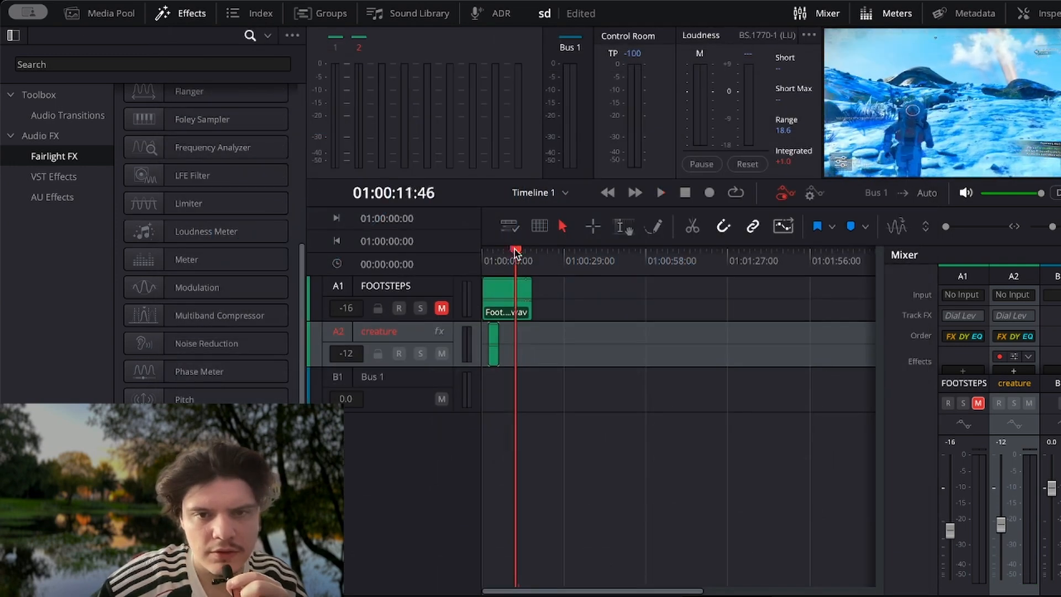
# - During playback from near the start, set the FOOTSTEPS fader to -14 and the creature fader to -11, and replay to 01:00:05:59
pyautogui.click(485, 260)
pyautogui.press('space')
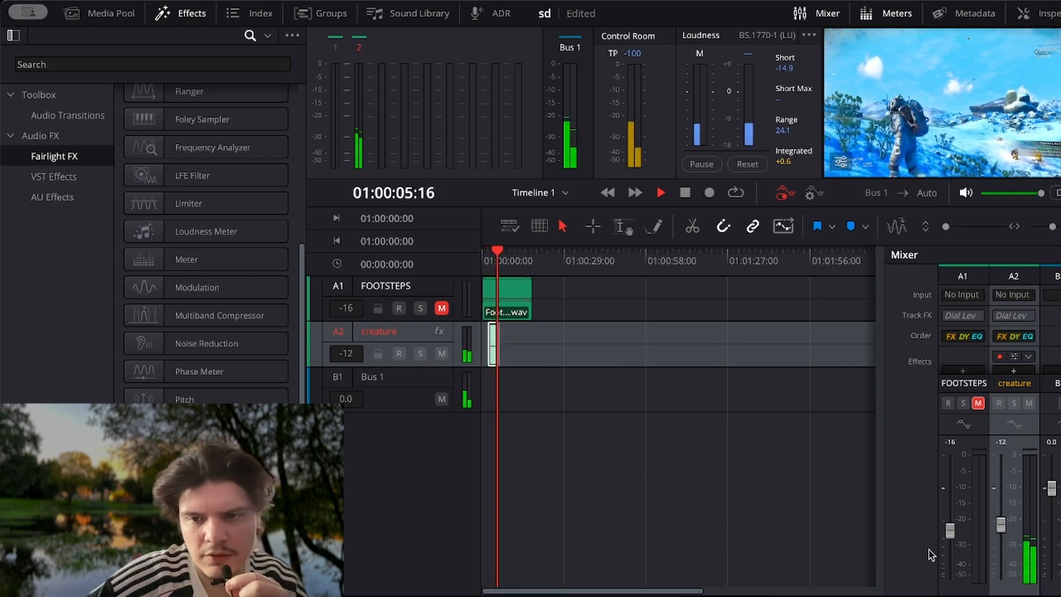
pyautogui.moveTo(949, 528); pyautogui.dragTo(1002, 524)
pyautogui.press('space')
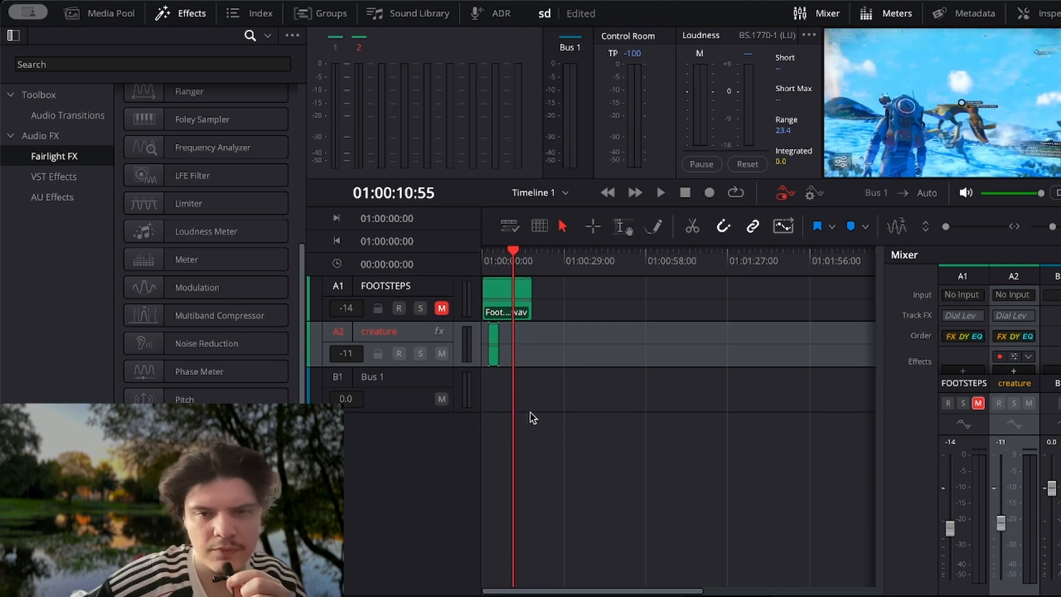
pyautogui.moveTo(515, 257); pyautogui.dragTo(487, 262)
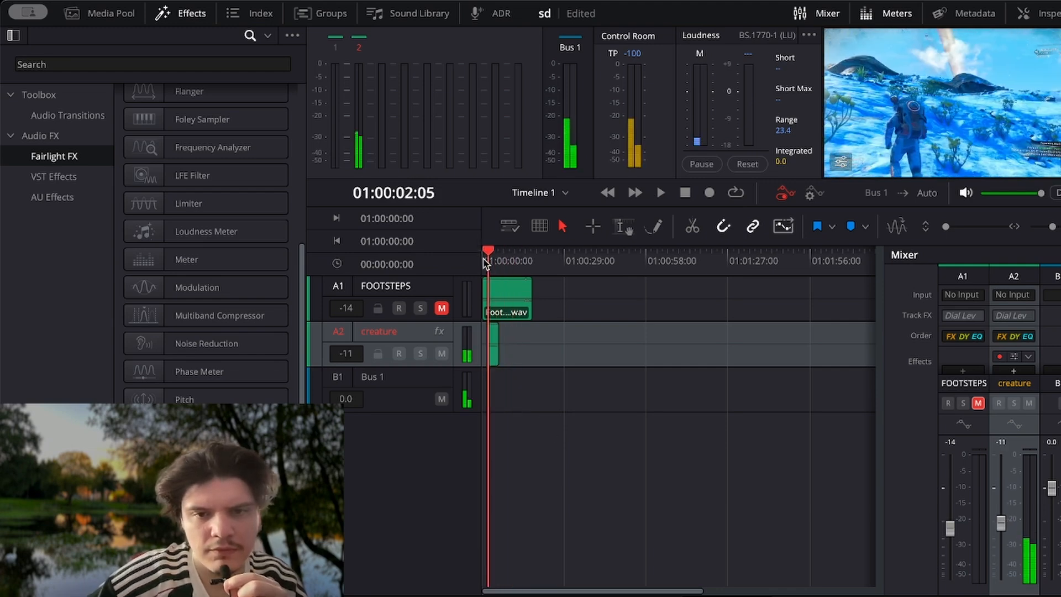
pyautogui.press('space')
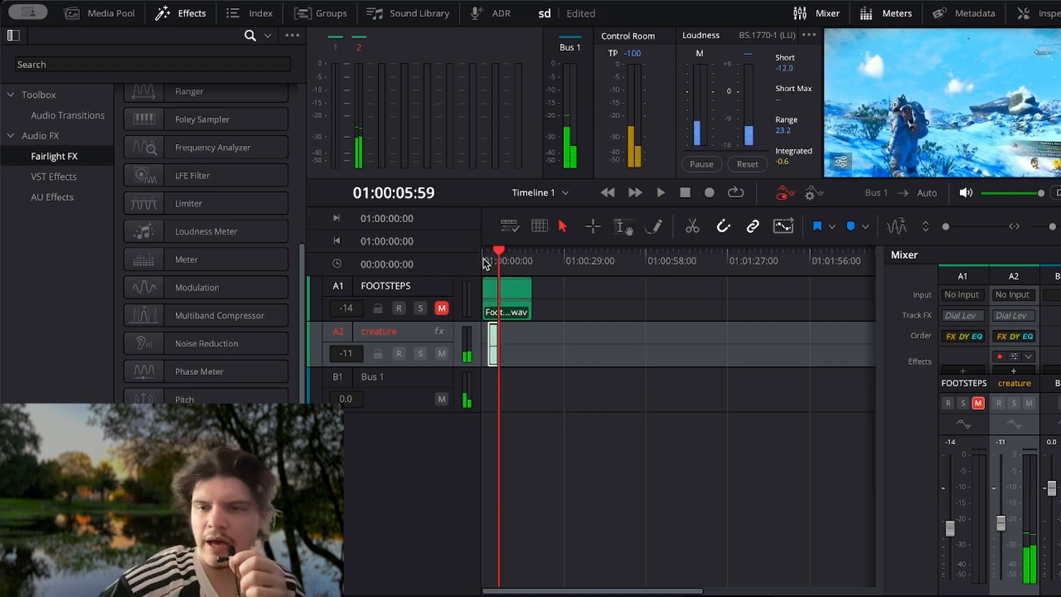
# - Open the creature track's equalizer and pull its high-shelf Band 5 to a frequency of 1.8K with -9.8 dB gain
pyautogui.scroll(-5, 1030, 335)
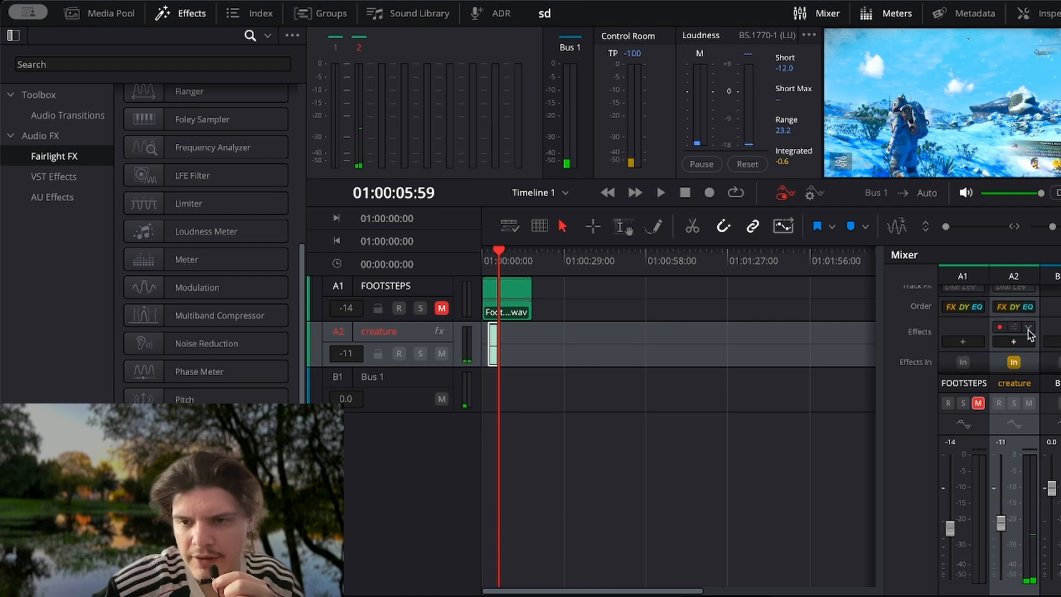
pyautogui.scroll(-3, 1030, 334)
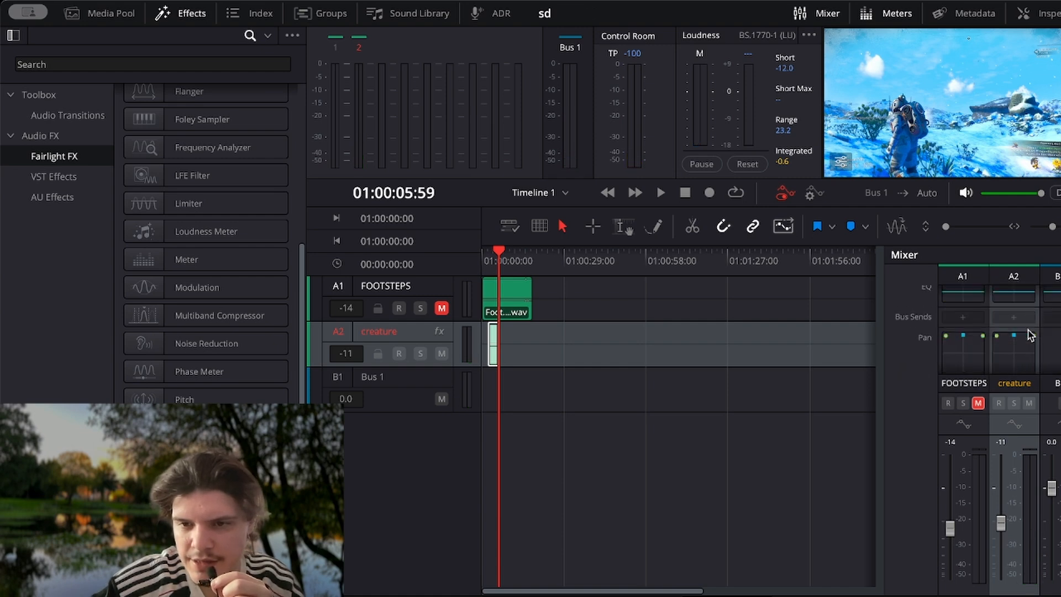
pyautogui.scroll(1, 1031, 335)
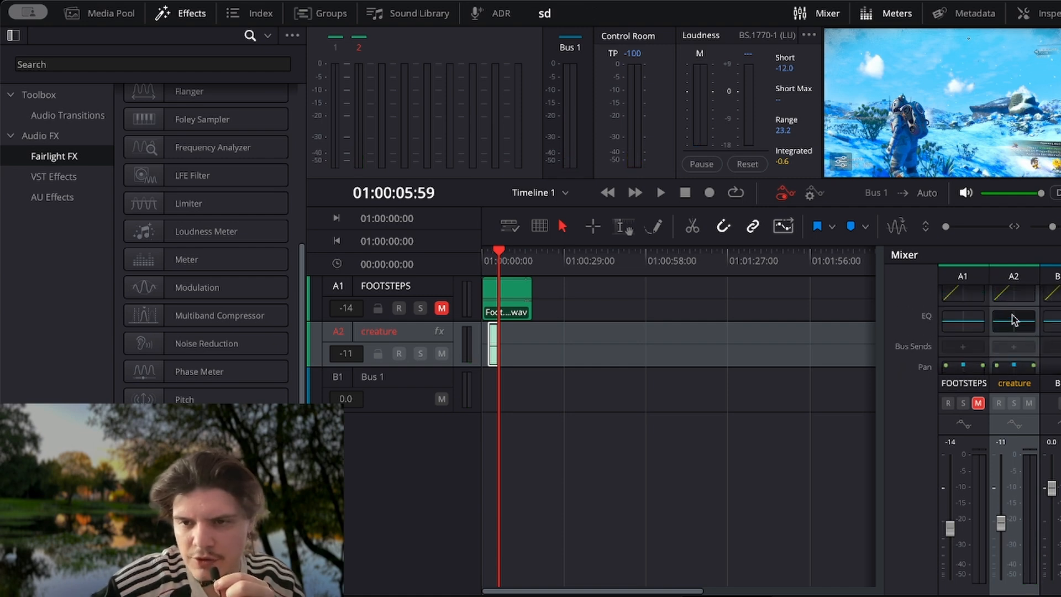
pyautogui.click(1012, 325)
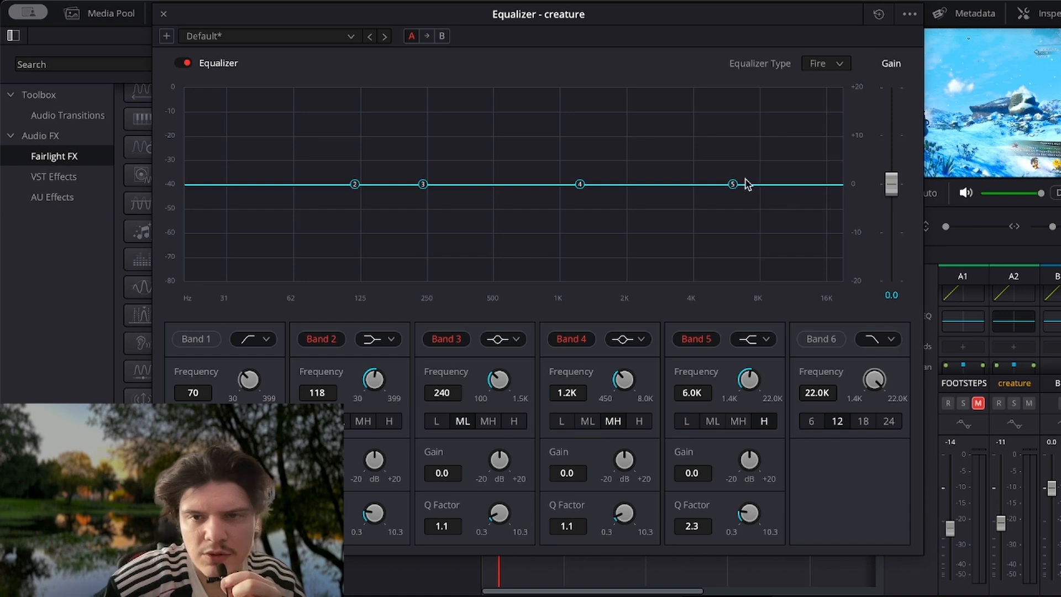
pyautogui.moveTo(746, 181); pyautogui.dragTo(618, 235)
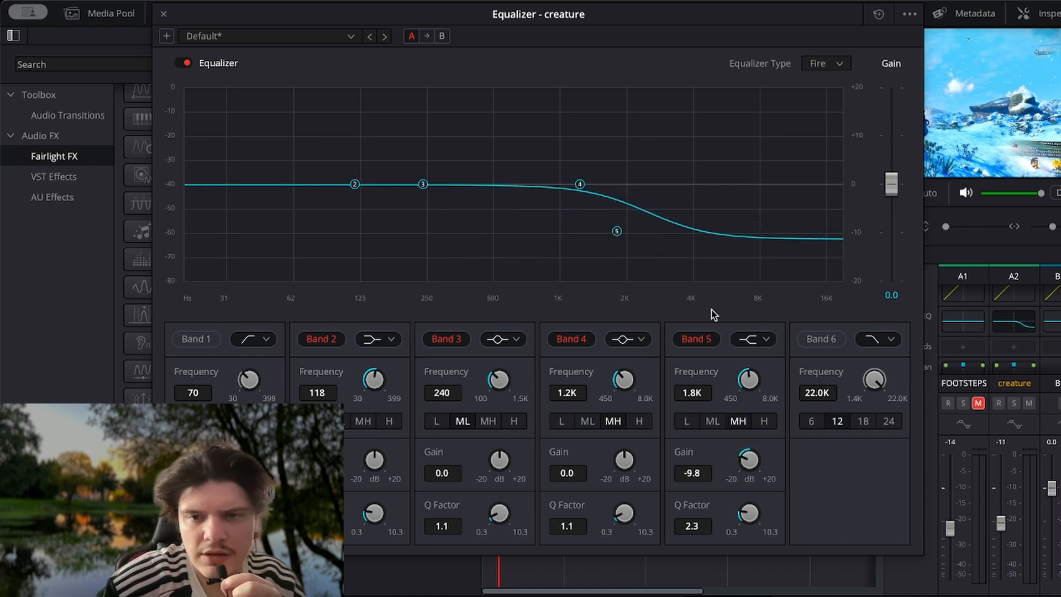
# - Try the low-shelf, bell and notch shapes on Band 5 of the creature equalizer, and return it to the high shelf
pyautogui.click(757, 347)
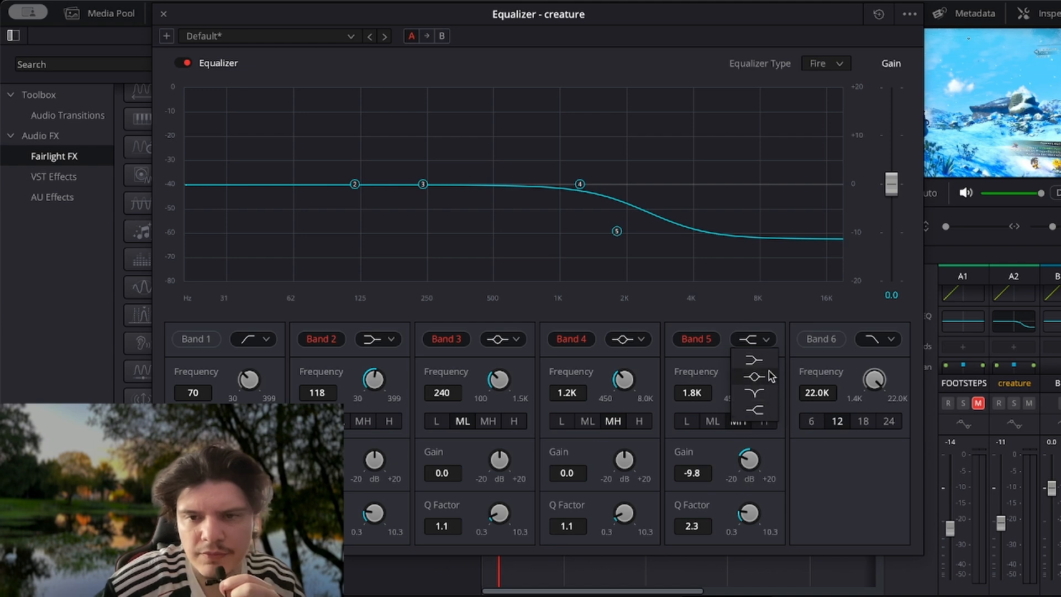
pyautogui.click(753, 361)
pyautogui.click(764, 340)
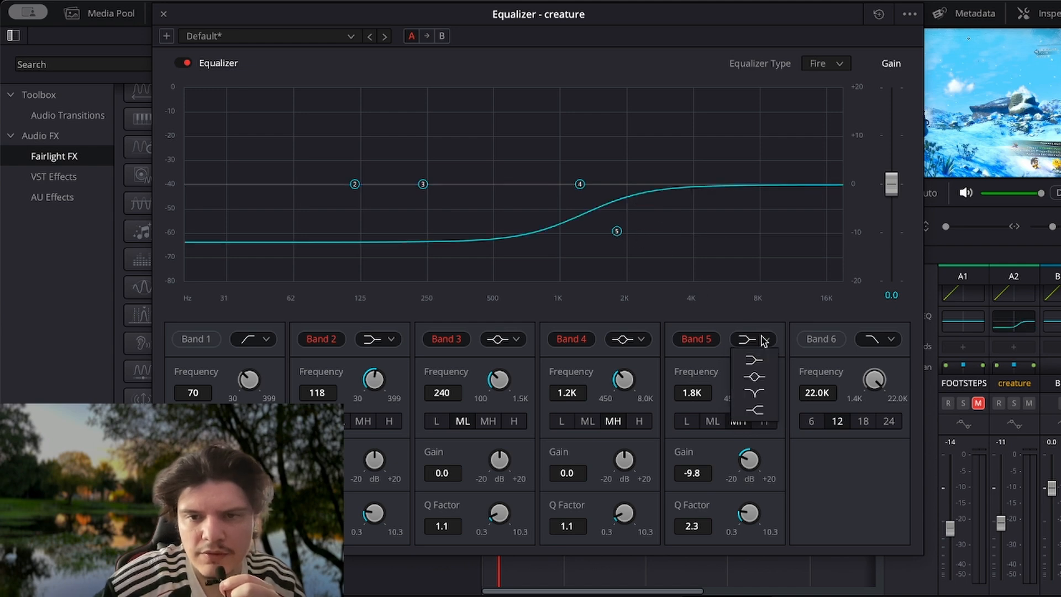
pyautogui.click(762, 378)
pyautogui.click(761, 341)
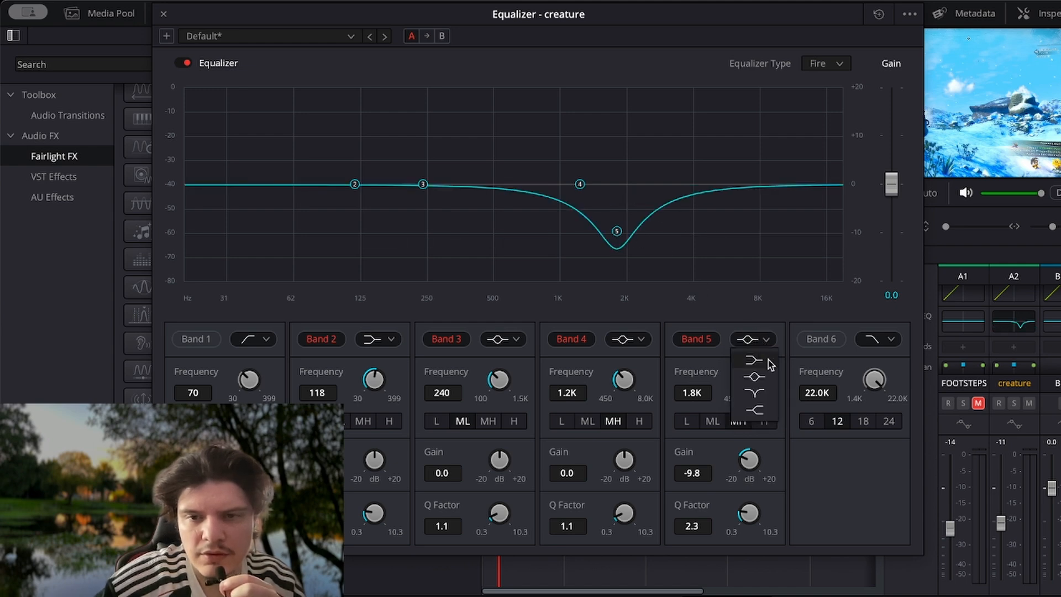
pyautogui.click(766, 395)
pyautogui.click(763, 341)
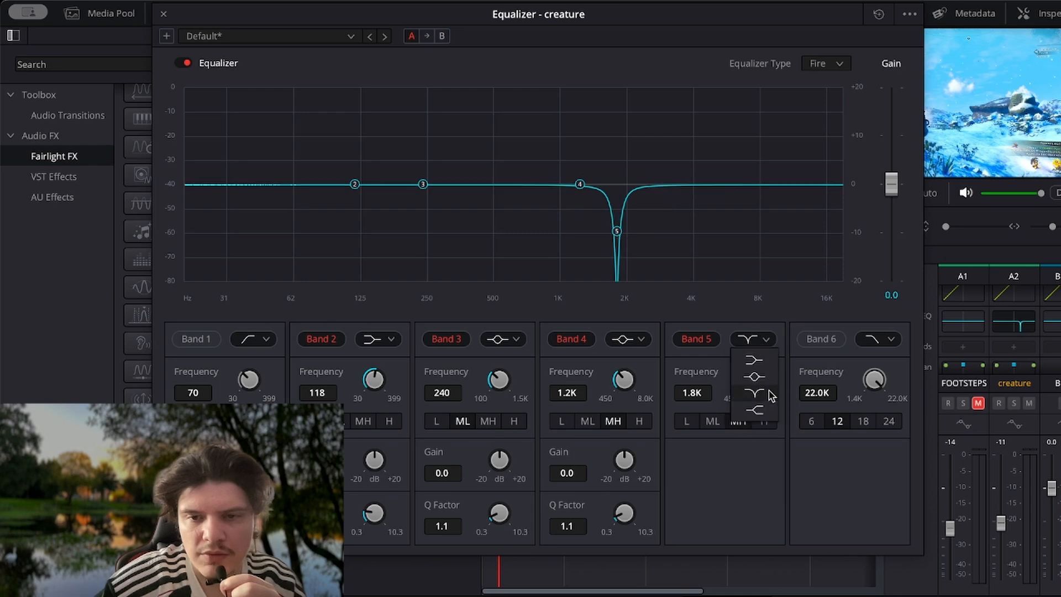
pyautogui.click(764, 412)
# - Set Band 5 to 420 Hz with -20.0 dB gain and Band 4 to 604 Hz with -2.1 dB, and close the equalizer
pyautogui.moveTo(618, 235); pyautogui.dragTo(548, 316)
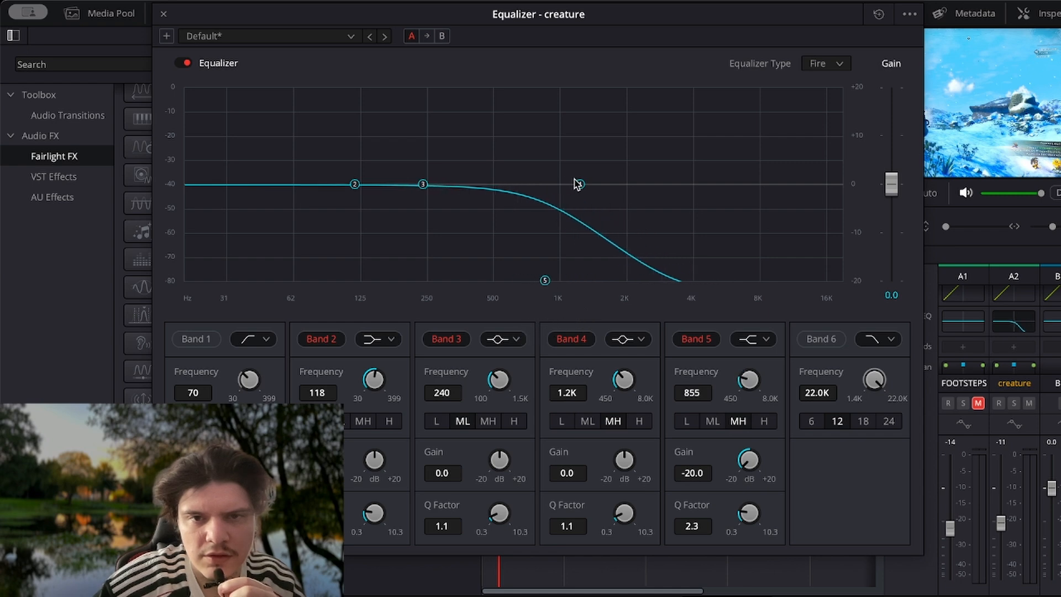
pyautogui.moveTo(578, 184); pyautogui.dragTo(522, 204)
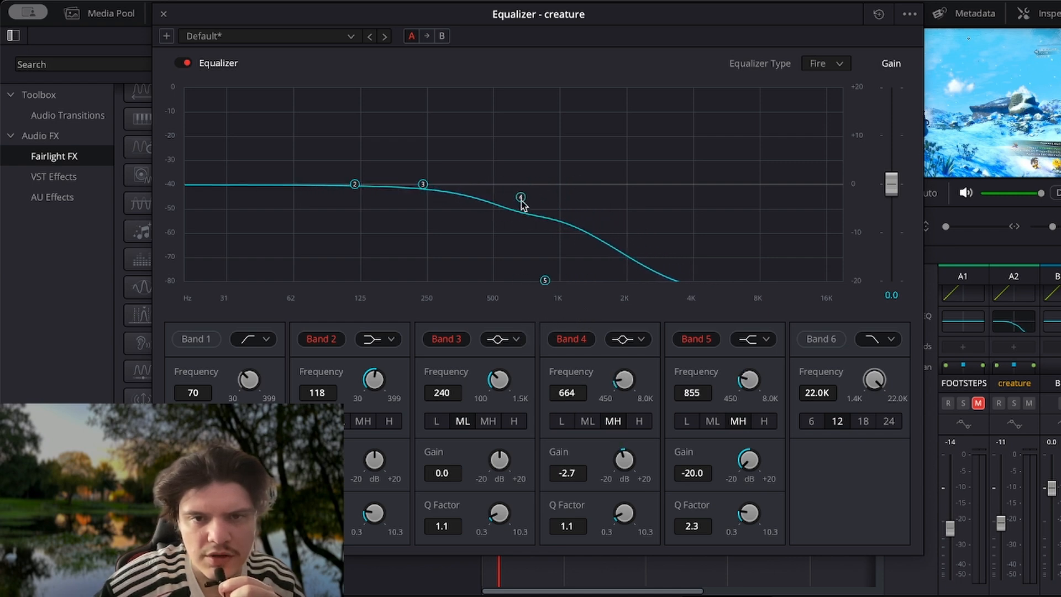
pyautogui.moveTo(544, 279); pyautogui.dragTo(476, 280)
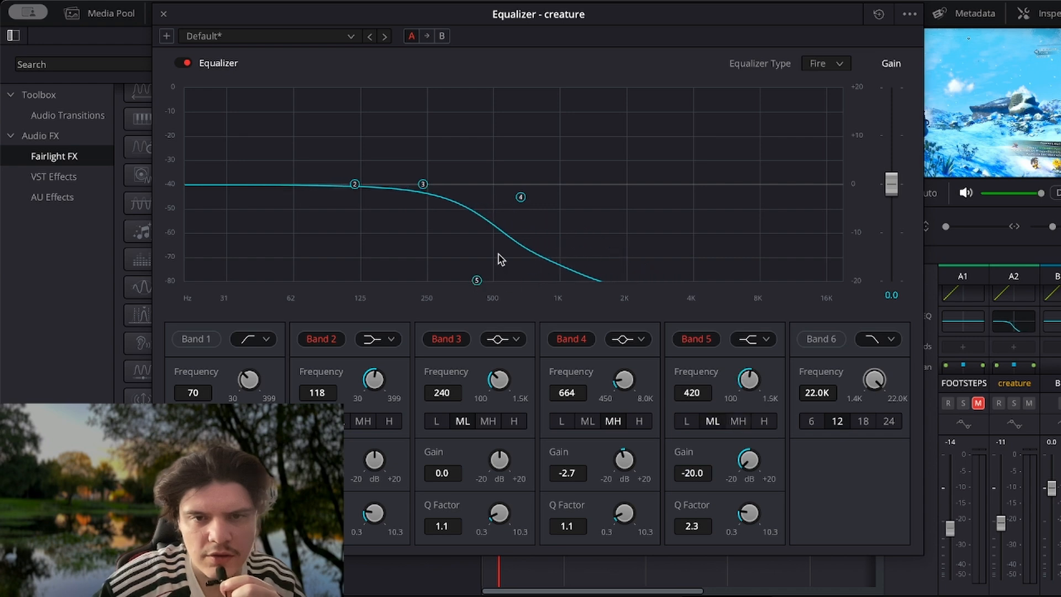
pyautogui.moveTo(521, 197); pyautogui.dragTo(516, 195)
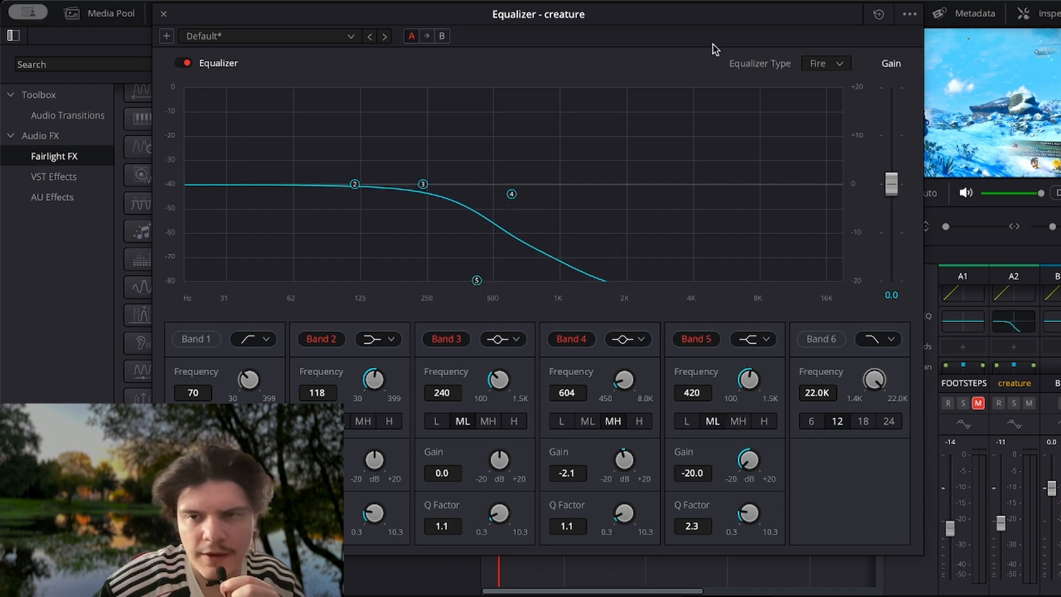
pyautogui.click(163, 16)
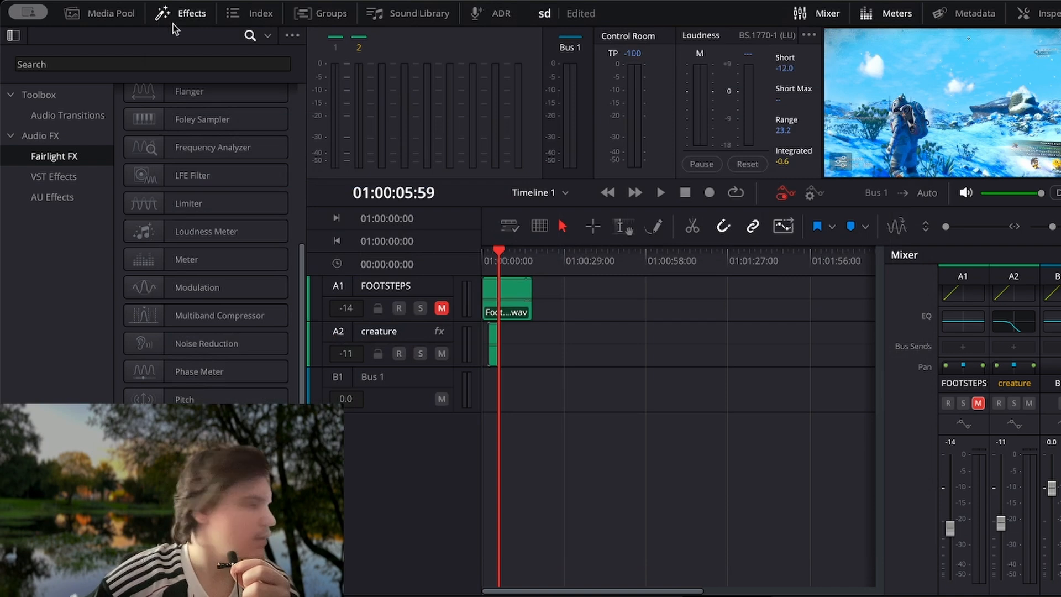
# - Replay the timeline from the start to hear the equalized creature sound, and unmute the FOOTSTEPS track
pyautogui.press('space')
pyautogui.click(479, 260)
pyautogui.press('space')
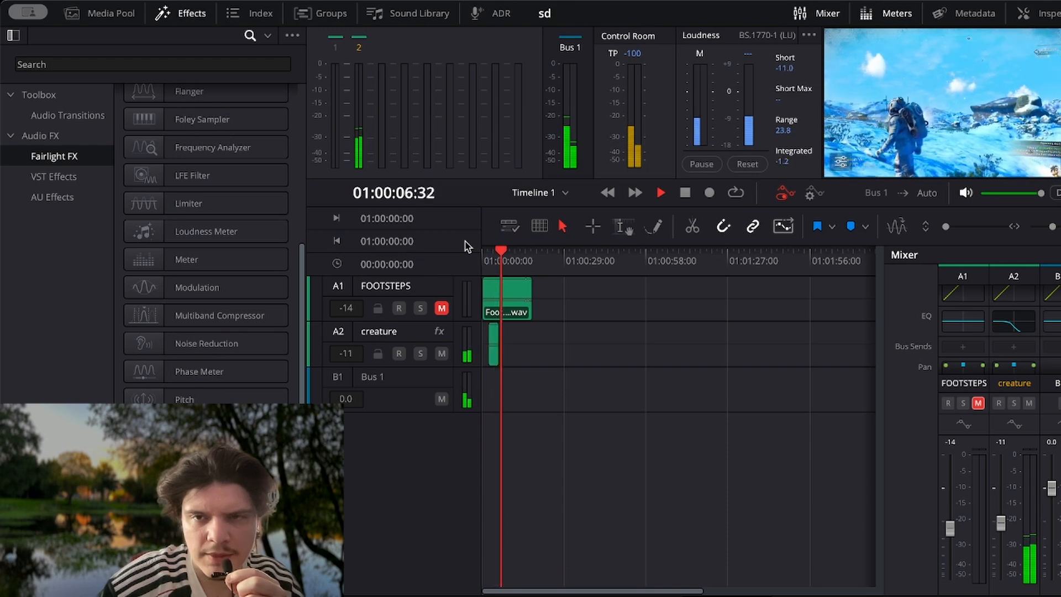
pyautogui.press('space')
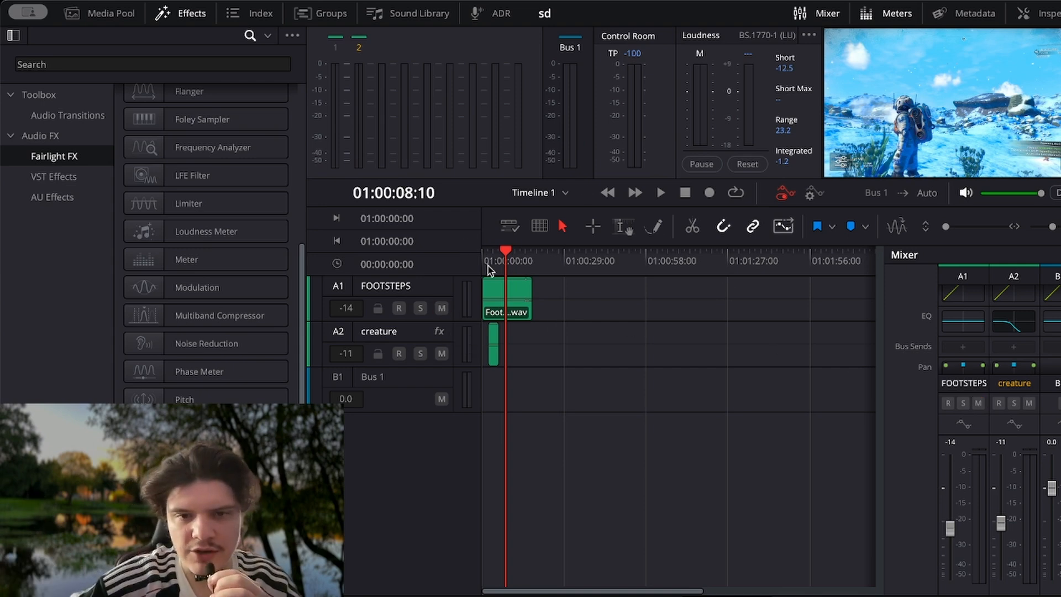
# - During playback from the start, lower the FOOTSTEPS fader to -16 and the creature fader to -13, and stop playback
pyautogui.moveTo(508, 248); pyautogui.dragTo(462, 260)
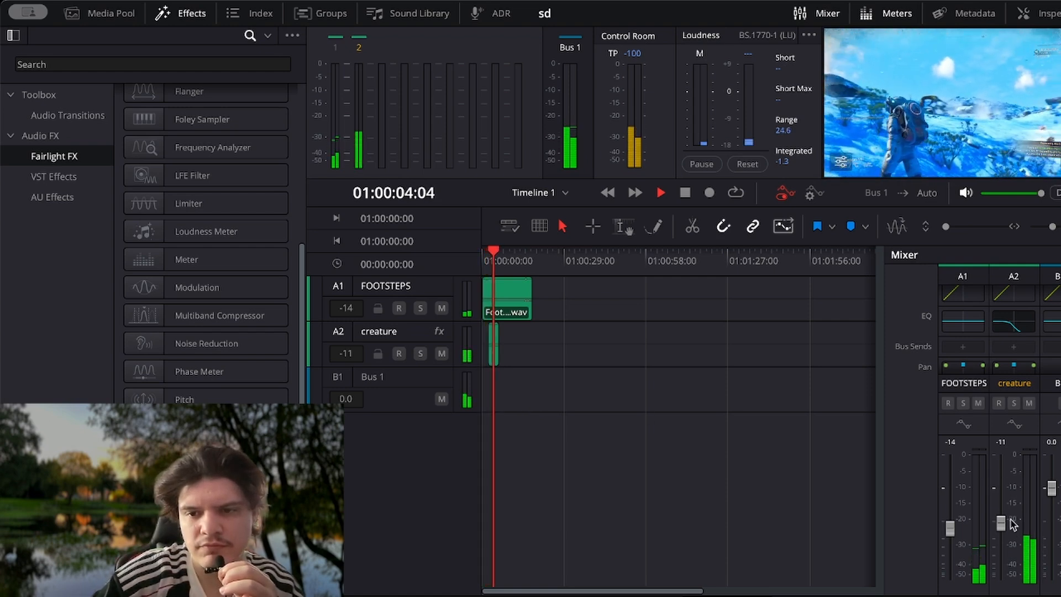
pyautogui.moveTo(952, 532)
pyautogui.mouseDown()
pyautogui.moveTo(1003, 531)
pyautogui.moveTo(950, 531)
pyautogui.mouseUp()
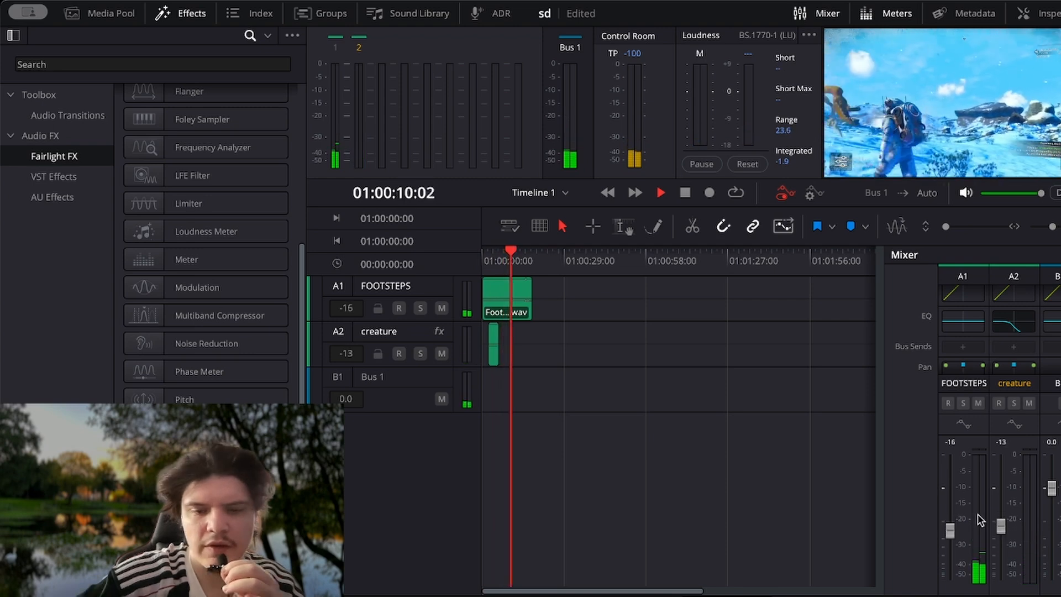
pyautogui.press('space')
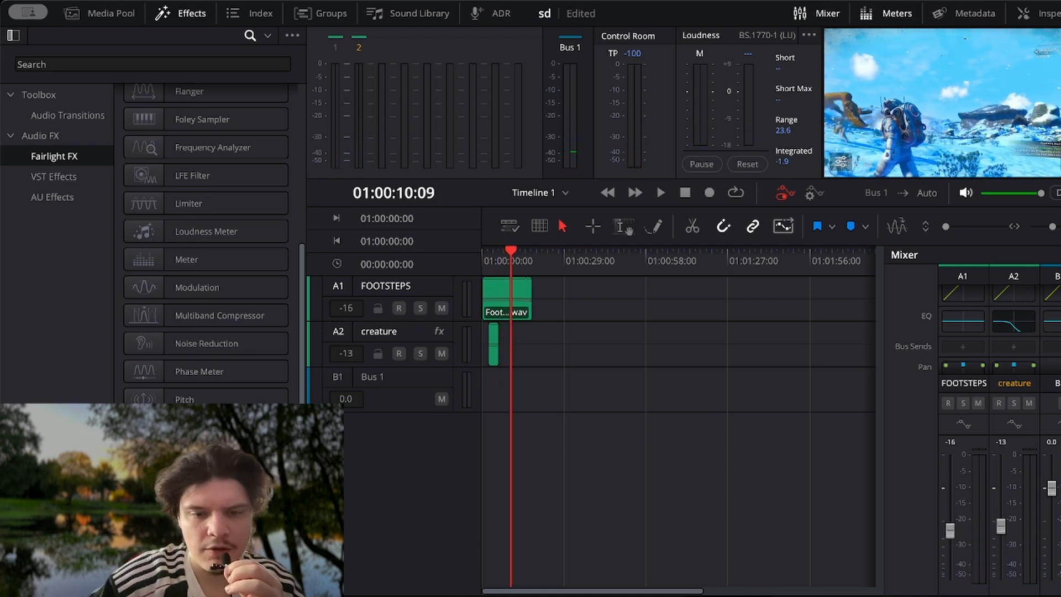
# - Switch to the Edit page and paste a copy of the snow footsteps clip directly after the original on the same track
pyautogui.hotkey('shift', '4')
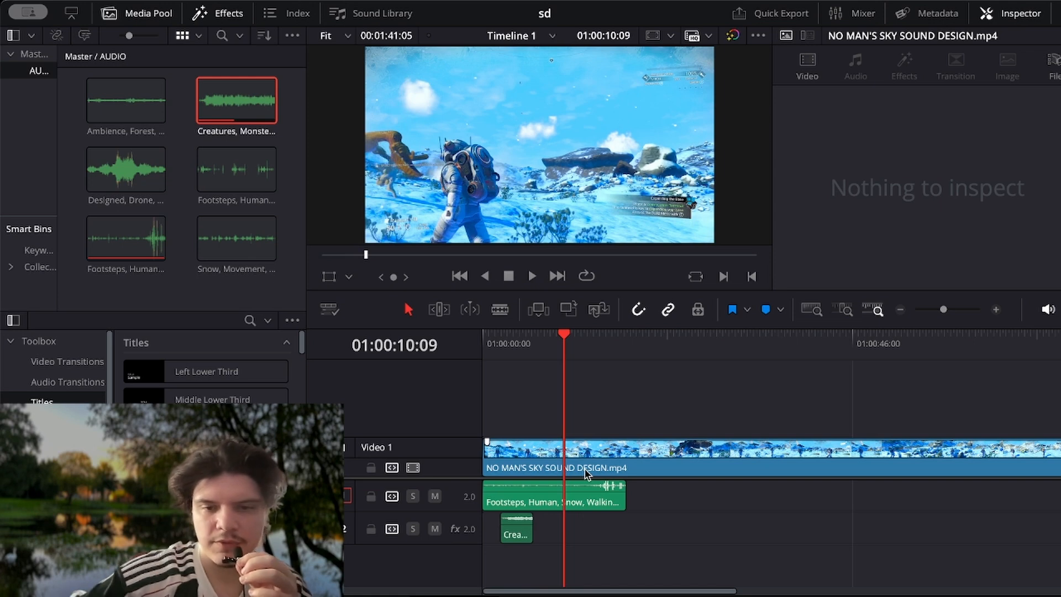
pyautogui.click(584, 493)
pyautogui.hotkey('ctrl', 'd')
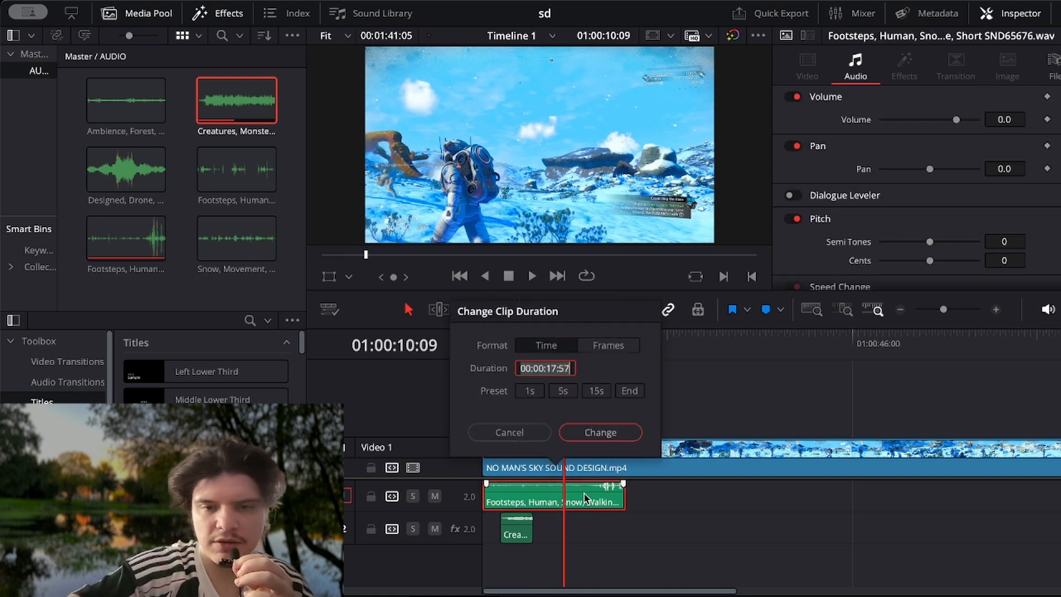
pyautogui.click(534, 433)
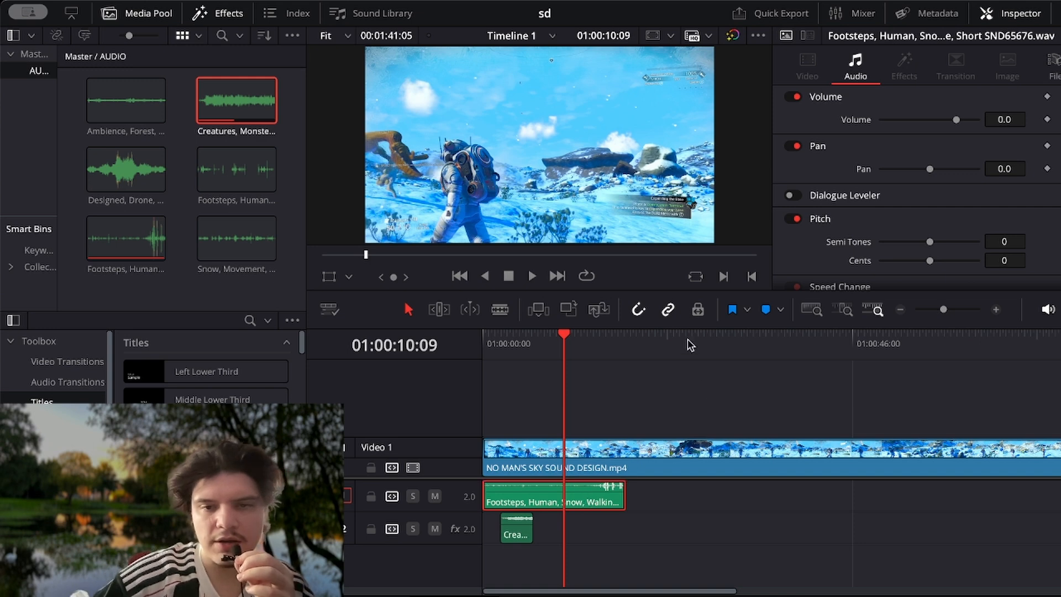
pyautogui.moveTo(608, 338); pyautogui.dragTo(628, 349)
pyautogui.hotkey('ctrl', 'v')
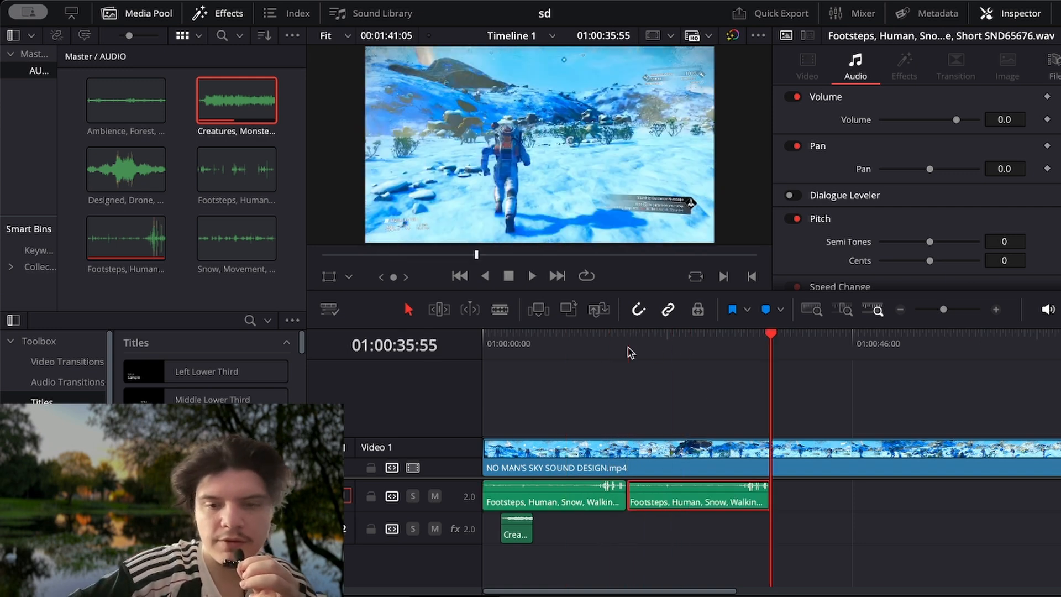
# - Play the second footsteps clip against the picture from 01:00:20:27, and move the playhead to 01:00:22:54
pyautogui.click(647, 341)
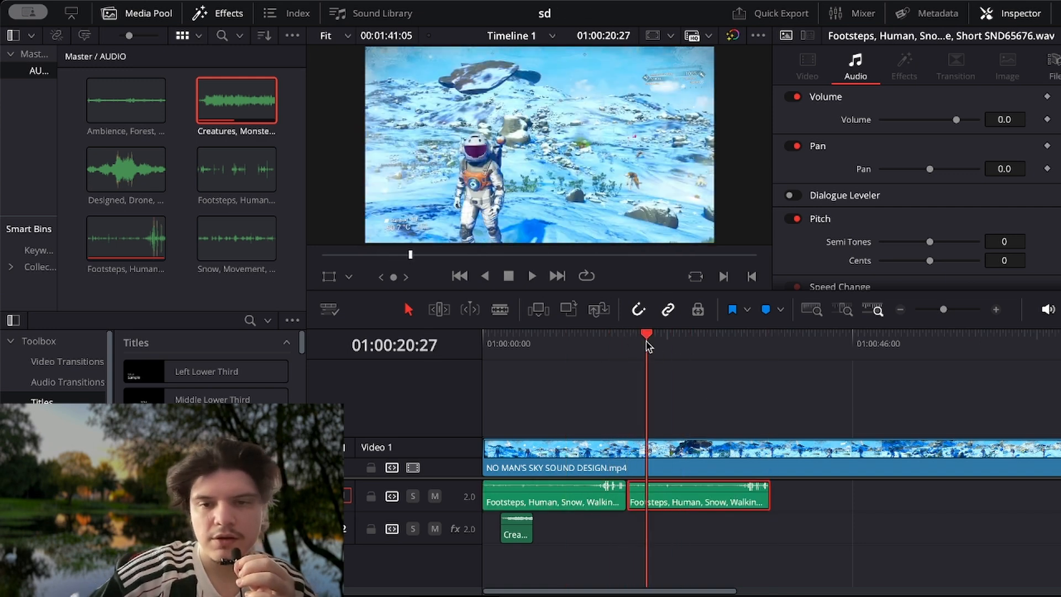
pyautogui.press('space')
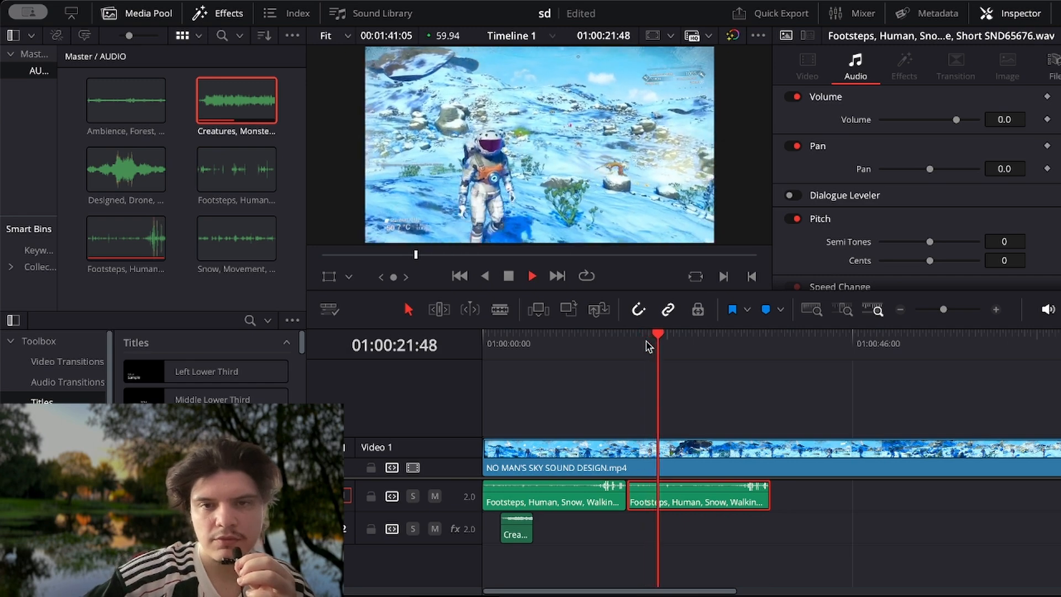
pyautogui.moveTo(657, 328); pyautogui.dragTo(666, 332)
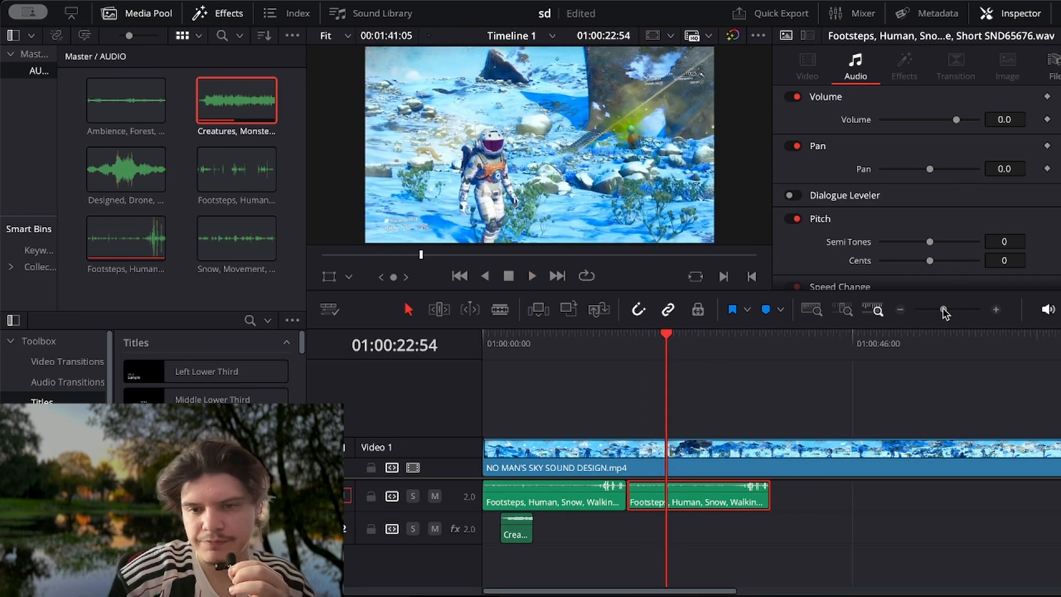
# - Place the "Designed, Drone" sound on a new third audio track at the start of the timeline
pyautogui.moveTo(944, 311); pyautogui.dragTo(940, 311)
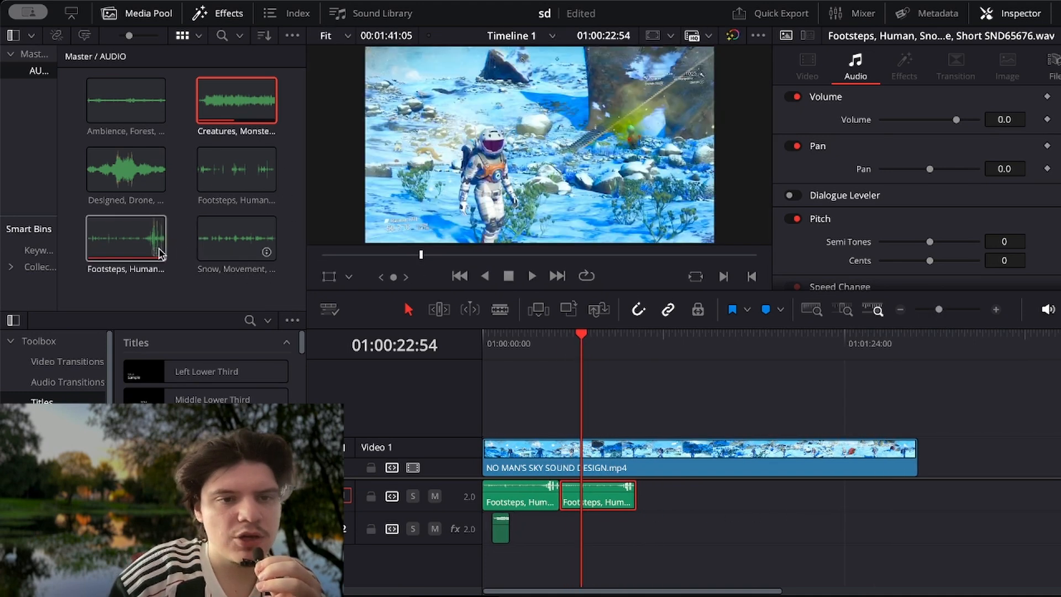
pyautogui.moveTo(126, 168); pyautogui.dragTo(479, 570)
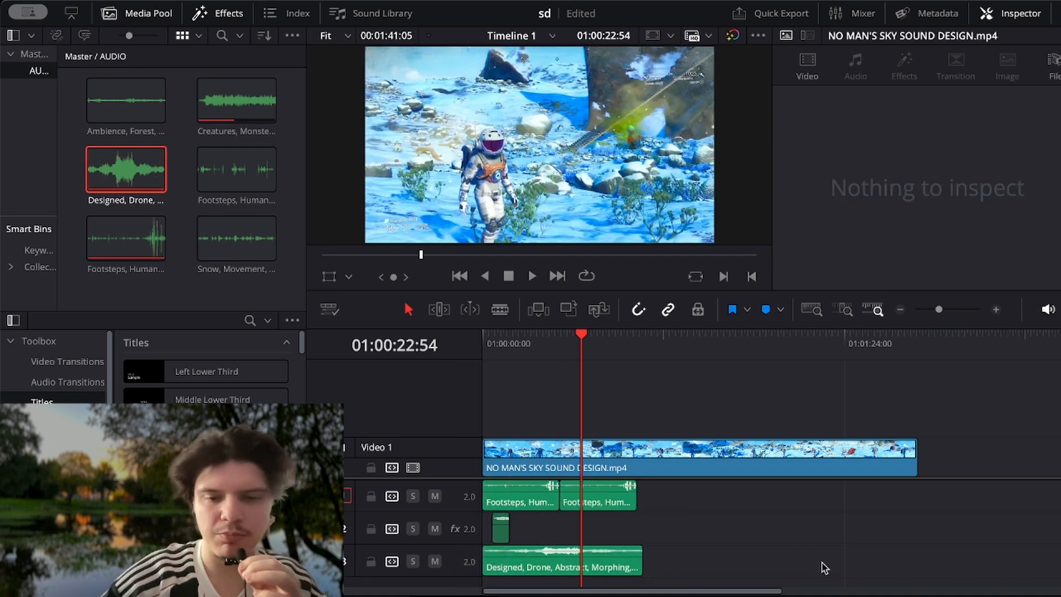
# - Switch to the Fairlight page, rename the Audio 3 track as "drone ambi", and lower its fader to minus infinity
pyautogui.hotkey('shift', '7')
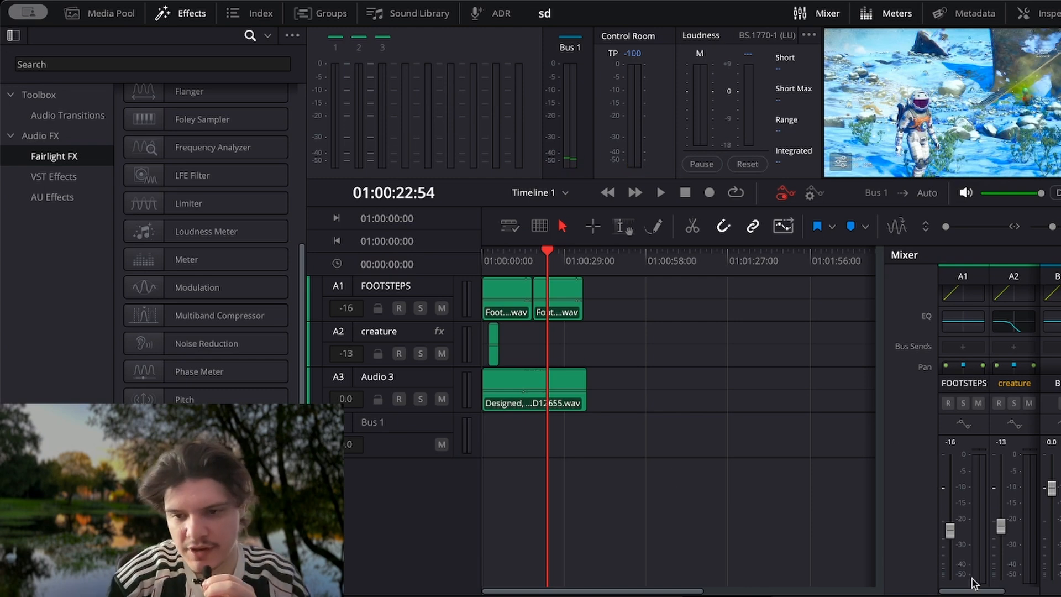
pyautogui.moveTo(973, 592); pyautogui.dragTo(1009, 595)
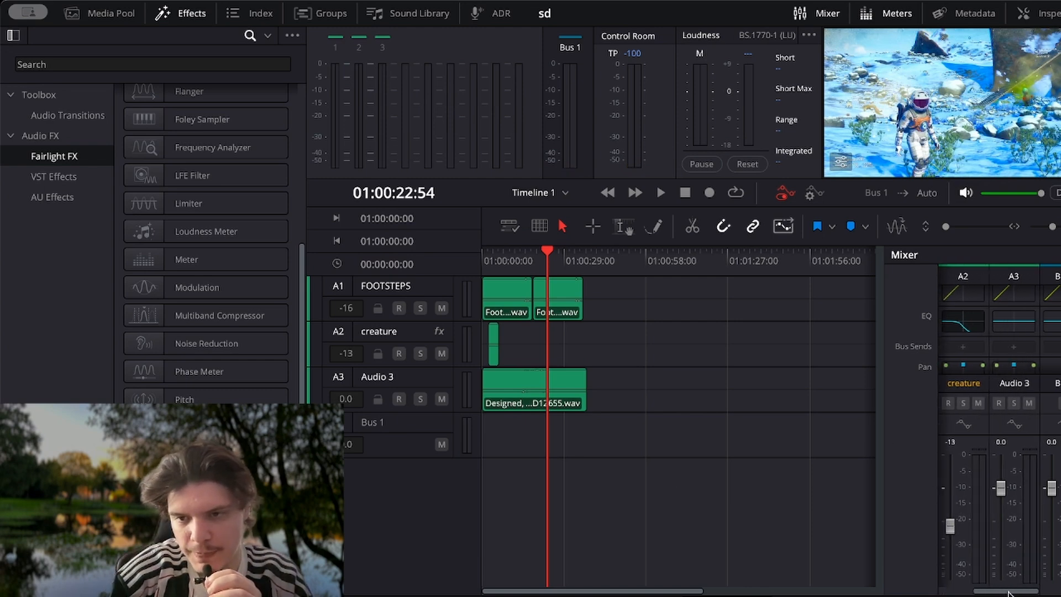
pyautogui.click(1016, 386)
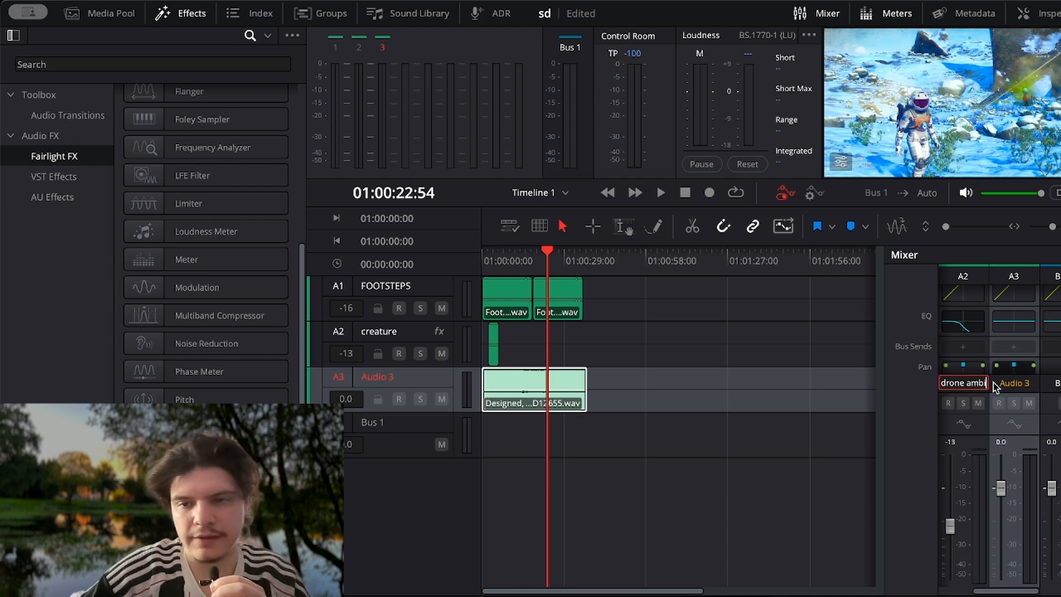
pyautogui.click(798, 483)
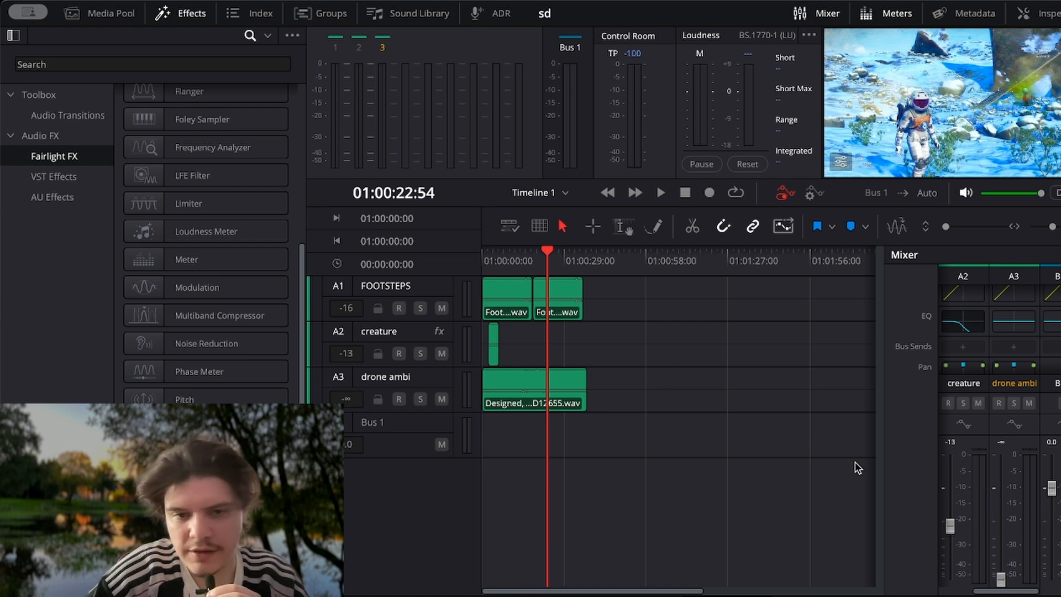
# - During playback from the timeline start, raise the drone ambi fader to -14
pyautogui.moveTo(547, 253); pyautogui.dragTo(405, 283)
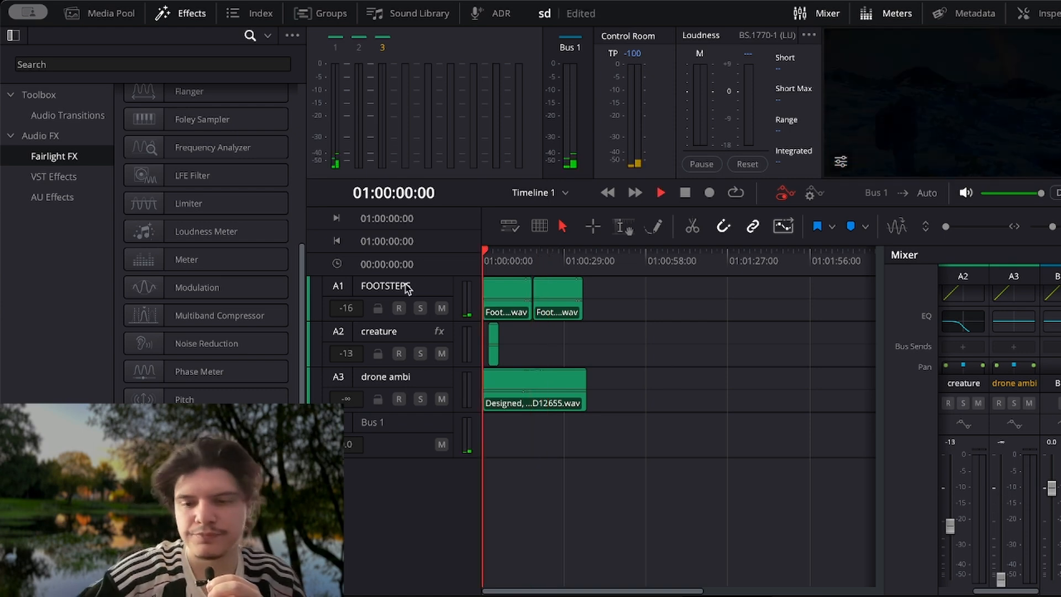
pyautogui.press('space')
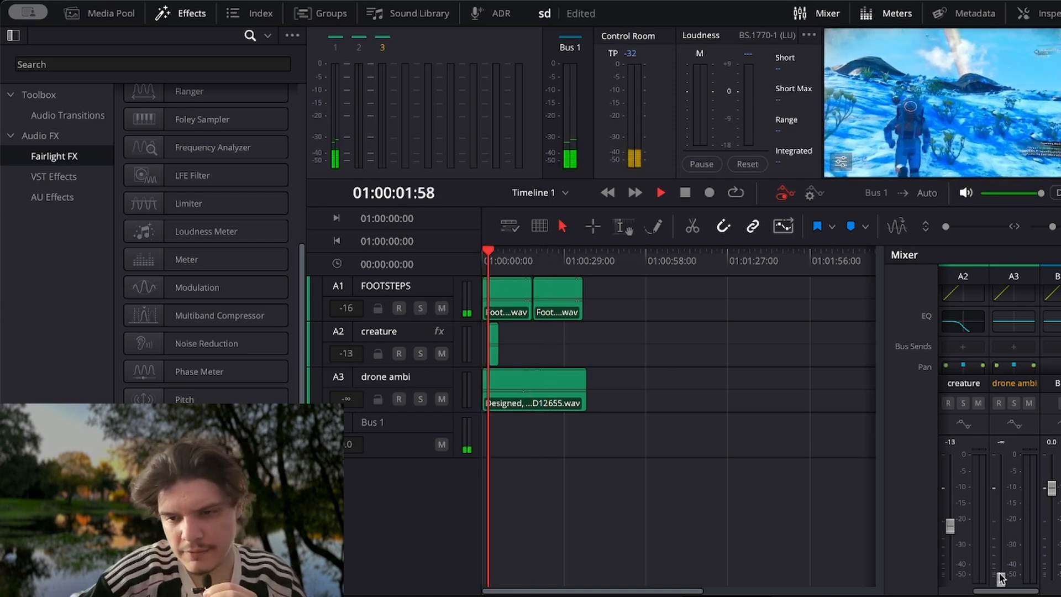
pyautogui.moveTo(1001, 579); pyautogui.dragTo(1006, 531)
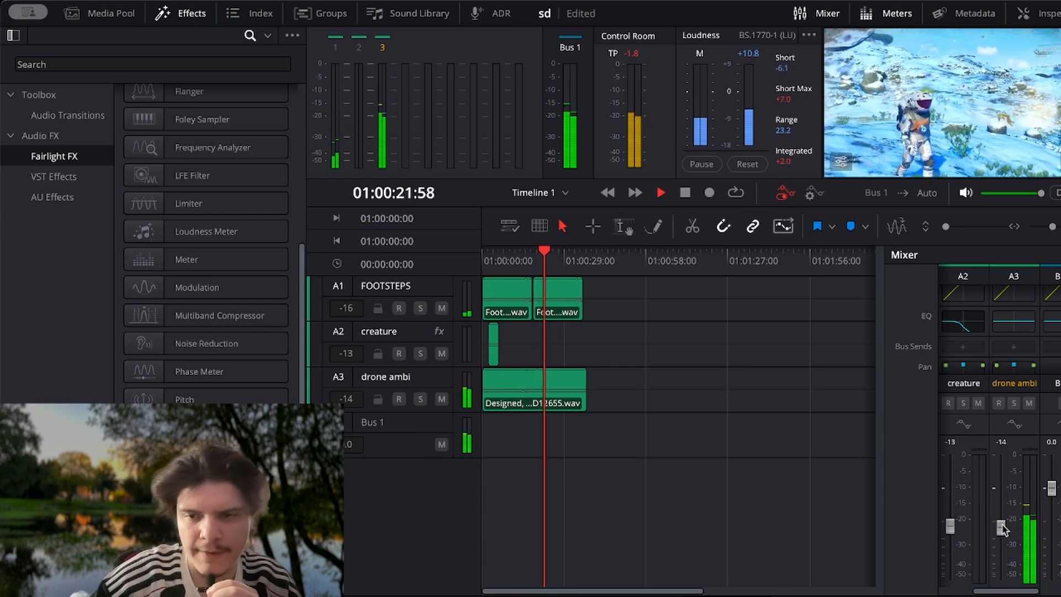
# - Lower the drone ambi fader to -16, switch to the Edit page, and play the timeline from the start
pyautogui.moveTo(1005, 530); pyautogui.dragTo(1005, 534)
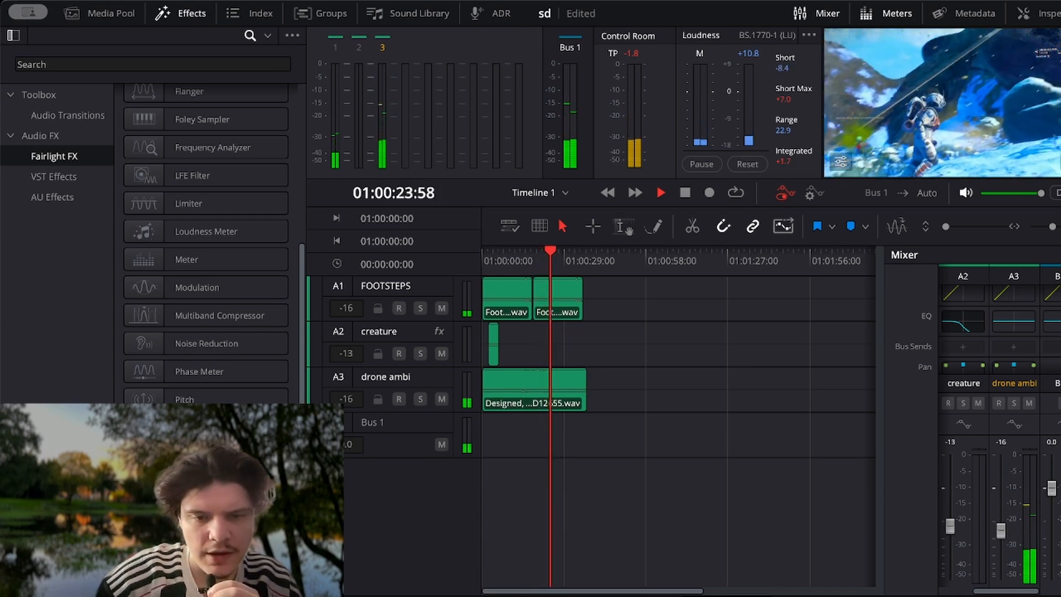
pyautogui.click(463, 595)
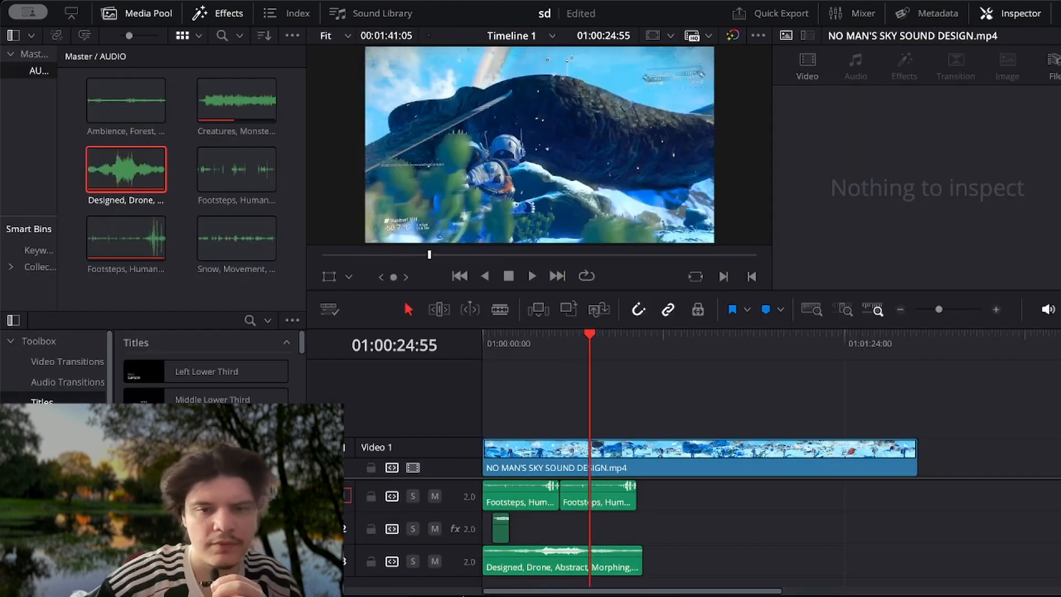
pyautogui.press('Home')
pyautogui.press('space')
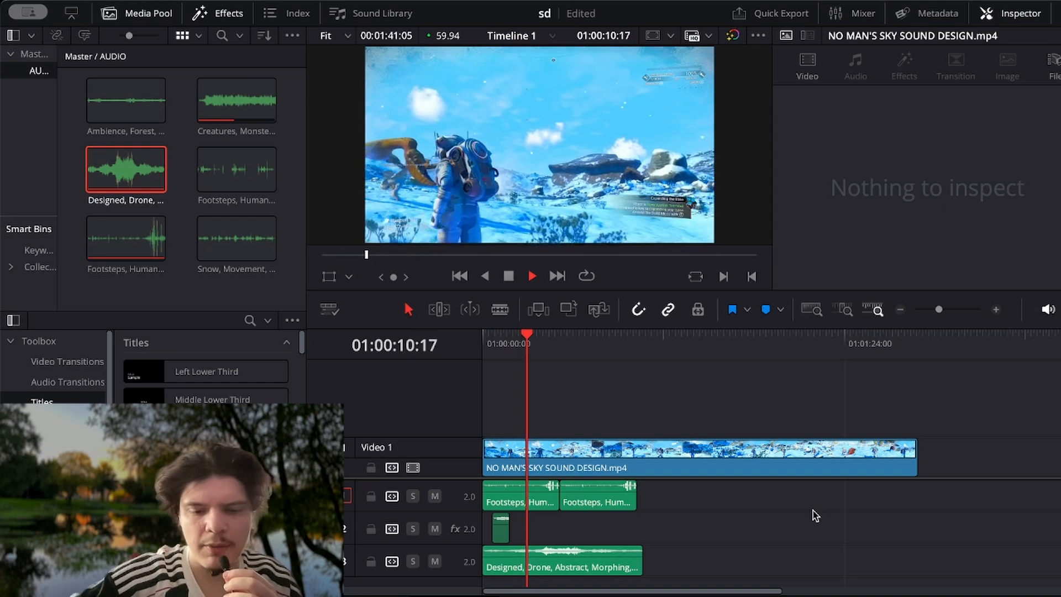
# - Move the drone clip on the third audio track to start right after the creature sound, and play the timeline from the start
pyautogui.press('space')
pyautogui.moveTo(524, 551); pyautogui.dragTo(575, 563)
pyautogui.press('Home')
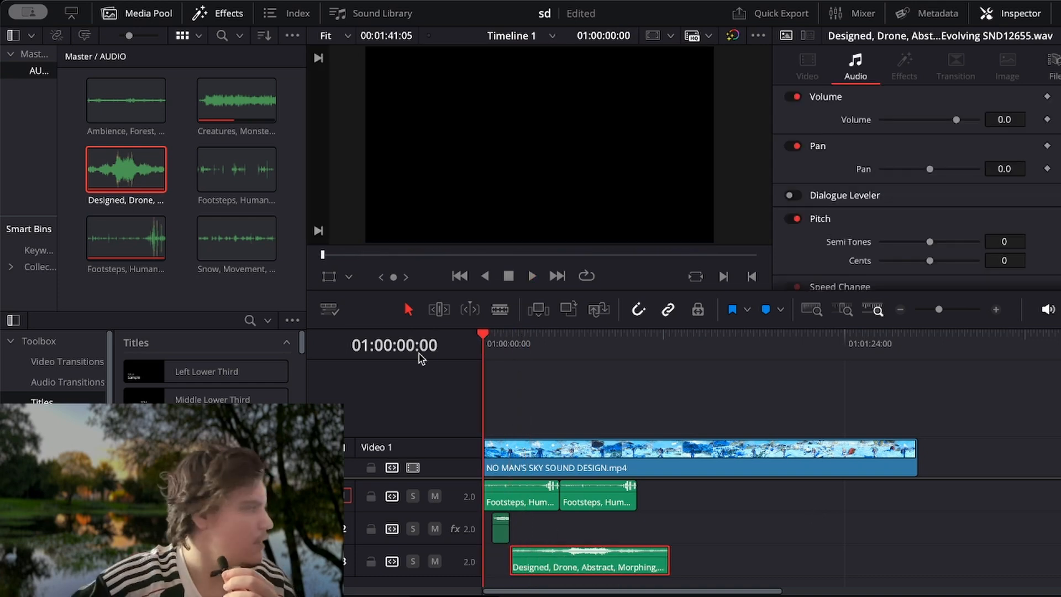
pyautogui.press('space')
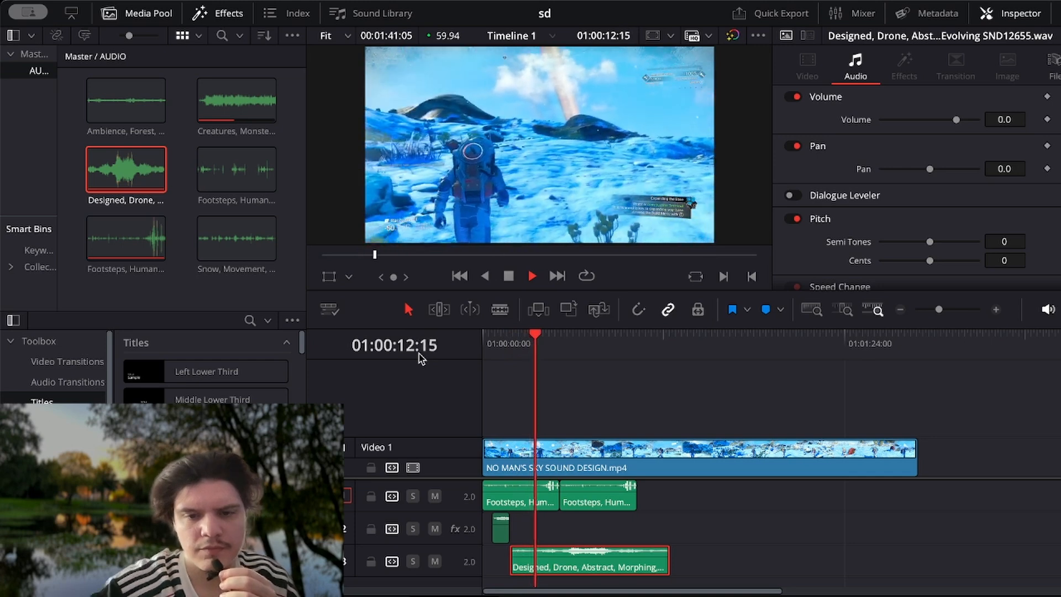
# - Stop playback, set the playhead to 01:00:09:51, and paste a copy of the creature clip there on the second audio track
pyautogui.press('space')
pyautogui.moveTo(528, 333); pyautogui.dragTo(526, 336)
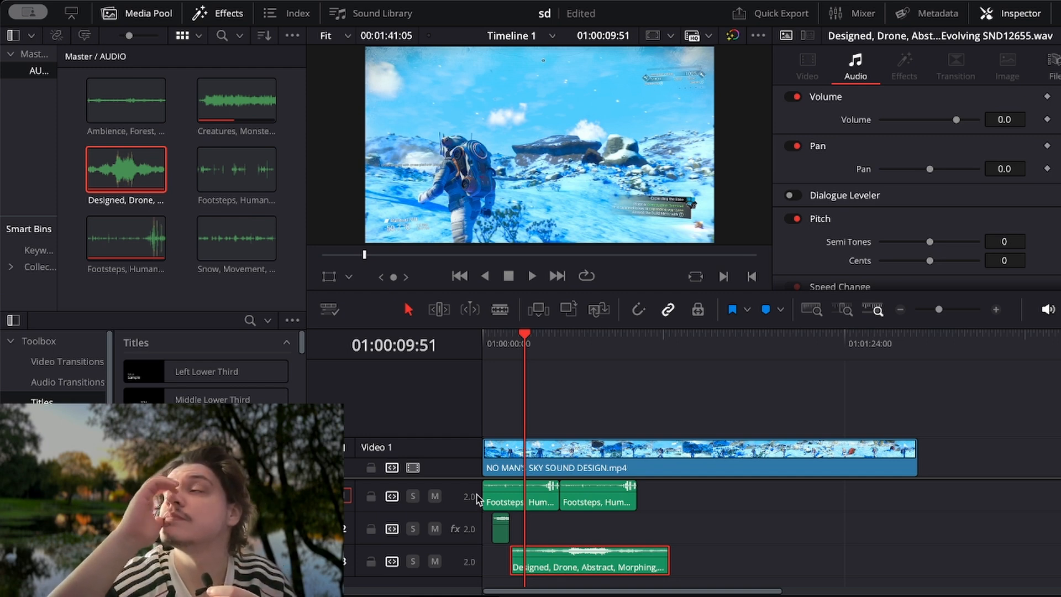
pyautogui.click(501, 530)
pyautogui.hotkey('ctrl', 'v')
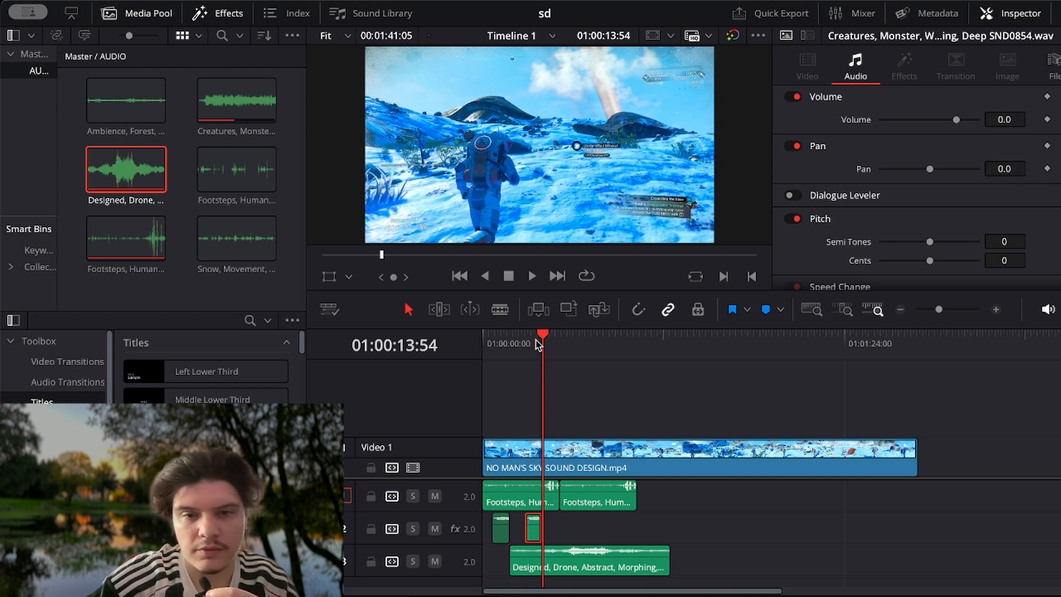
# - Align the second creature clip's start with the playhead at 01:00:09:44 and keyframe its pan at -100
pyautogui.moveTo(537, 345); pyautogui.dragTo(526, 343)
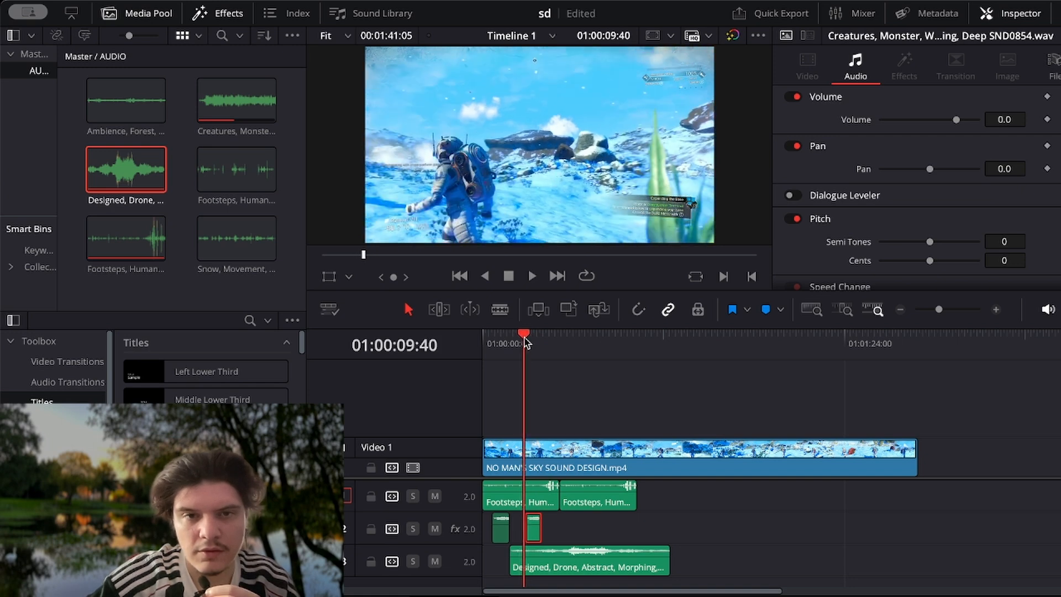
pyautogui.press('Right')
pyautogui.press('Right')
pyautogui.press('Right')
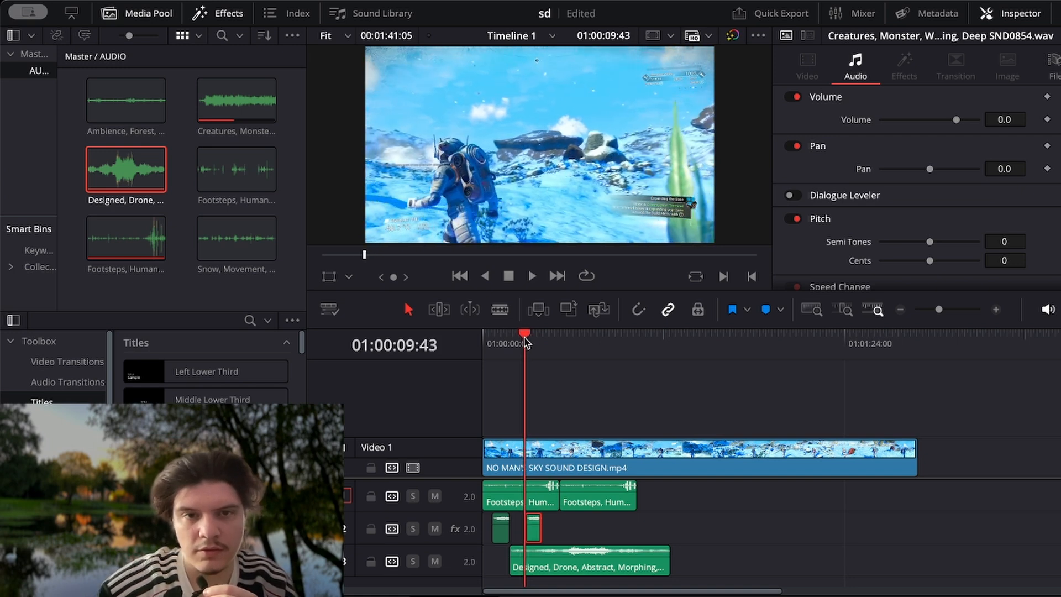
pyautogui.press('Right')
pyautogui.press('Right')
pyautogui.press('Left')
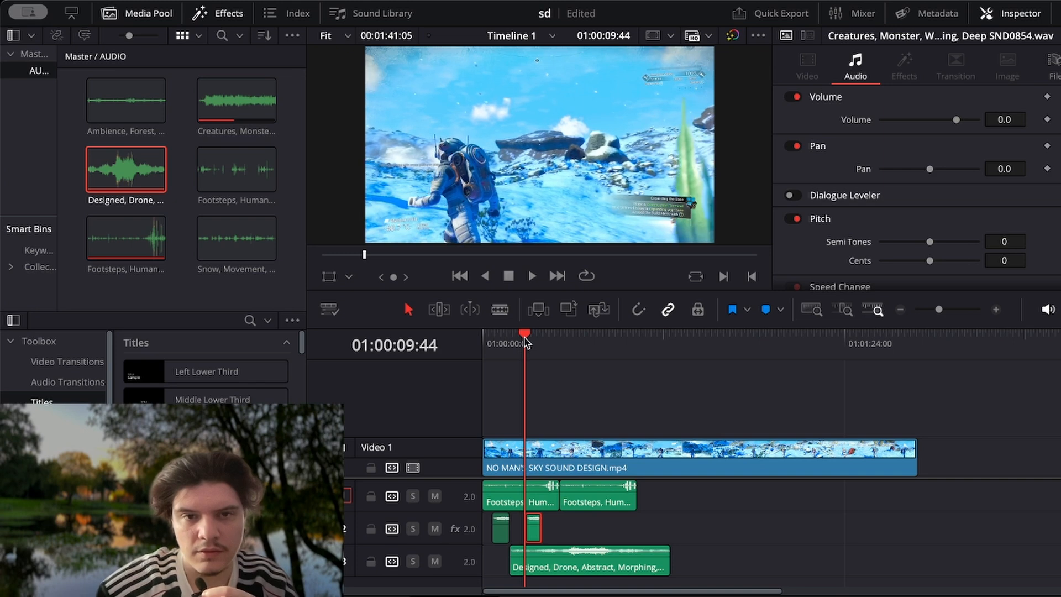
pyautogui.moveTo(532, 531); pyautogui.dragTo(552, 530)
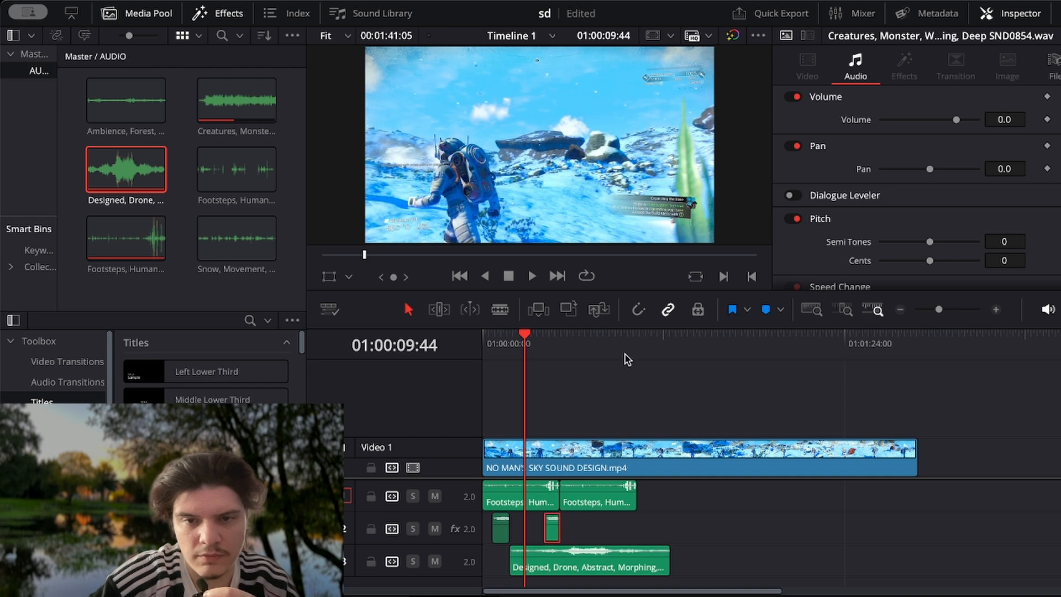
pyautogui.rightClick(537, 533)
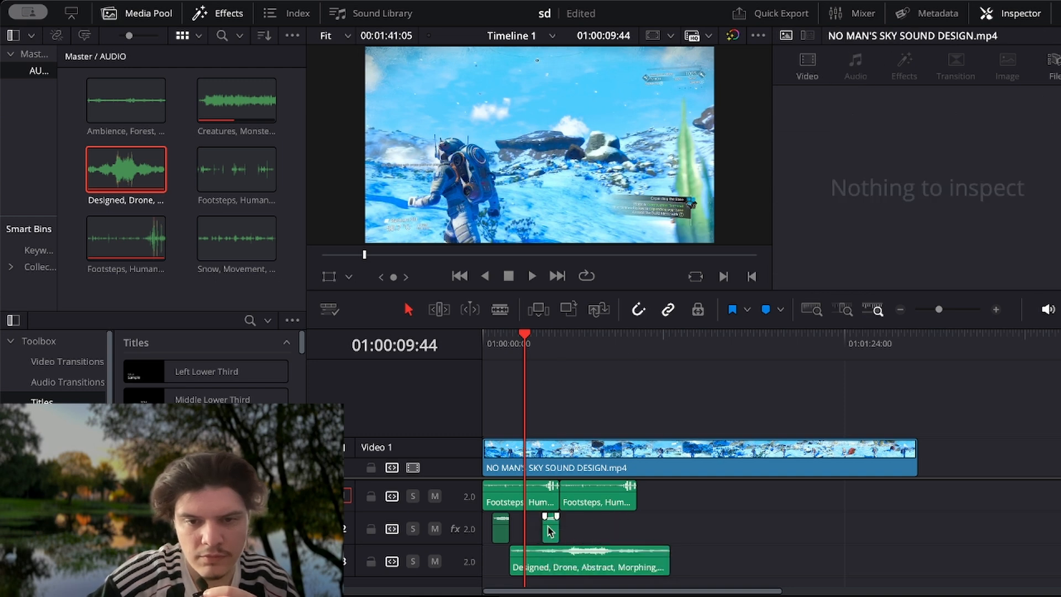
pyautogui.moveTo(551, 530); pyautogui.dragTo(533, 529)
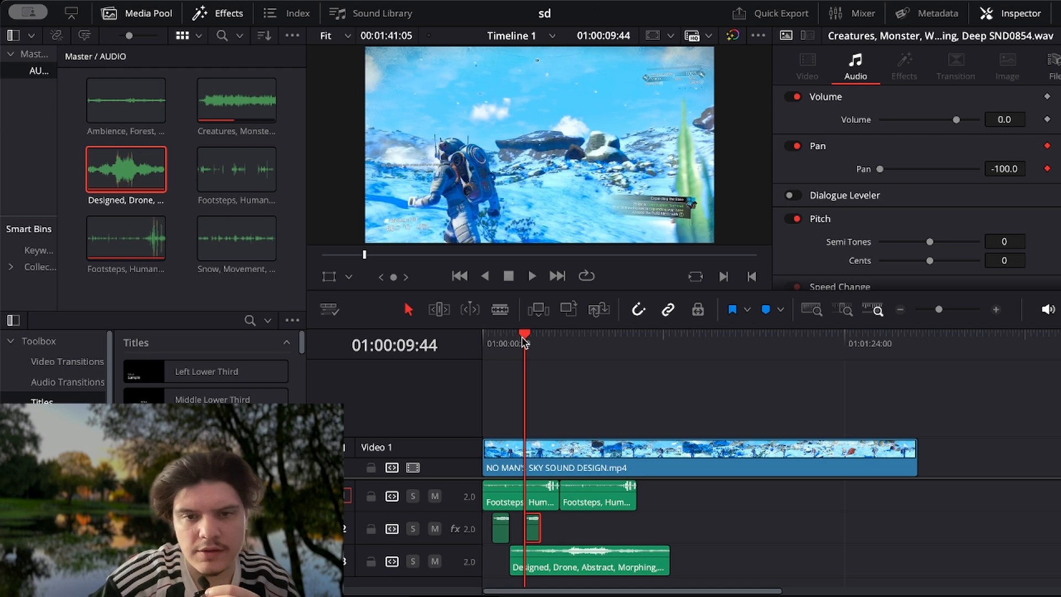
# - Keyframe the second creature clip's pan to 100 at 01:00:13:47 and play the clip to hear the panning
pyautogui.click(539, 339)
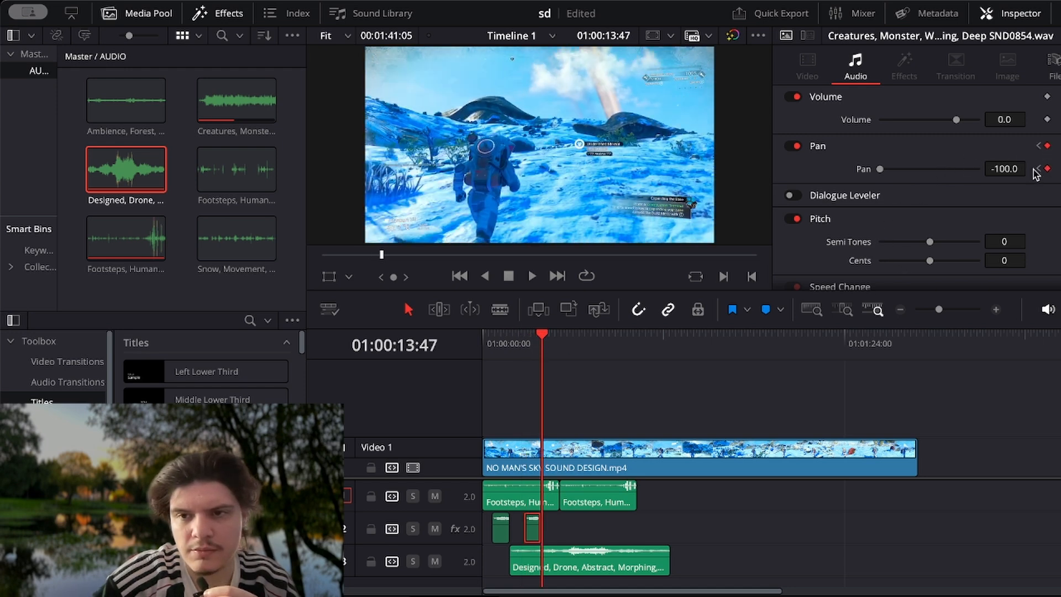
pyautogui.moveTo(885, 170); pyautogui.dragTo(995, 160)
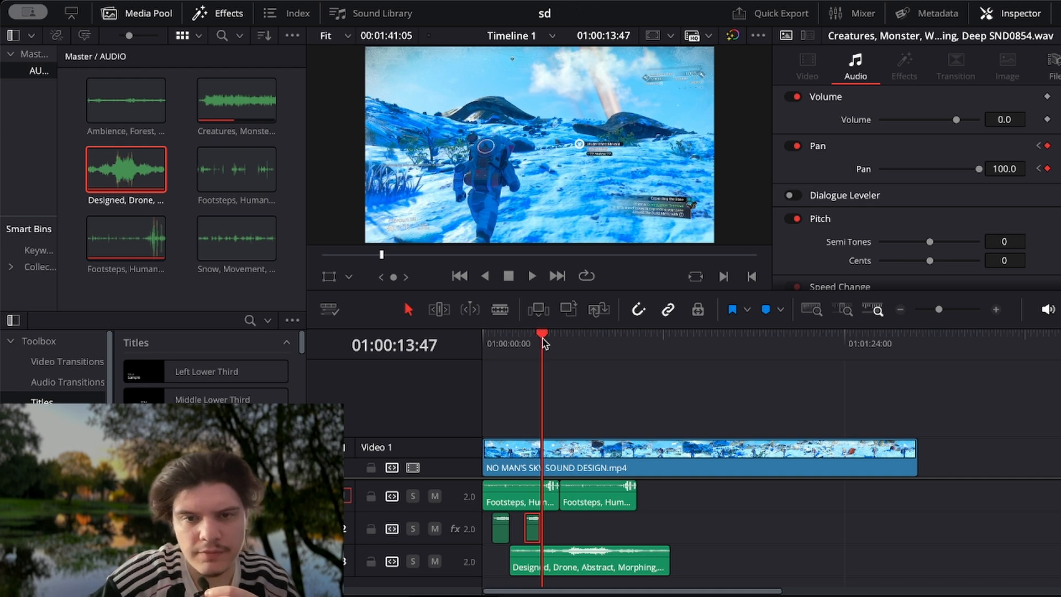
pyautogui.click(528, 340)
pyautogui.press('space')
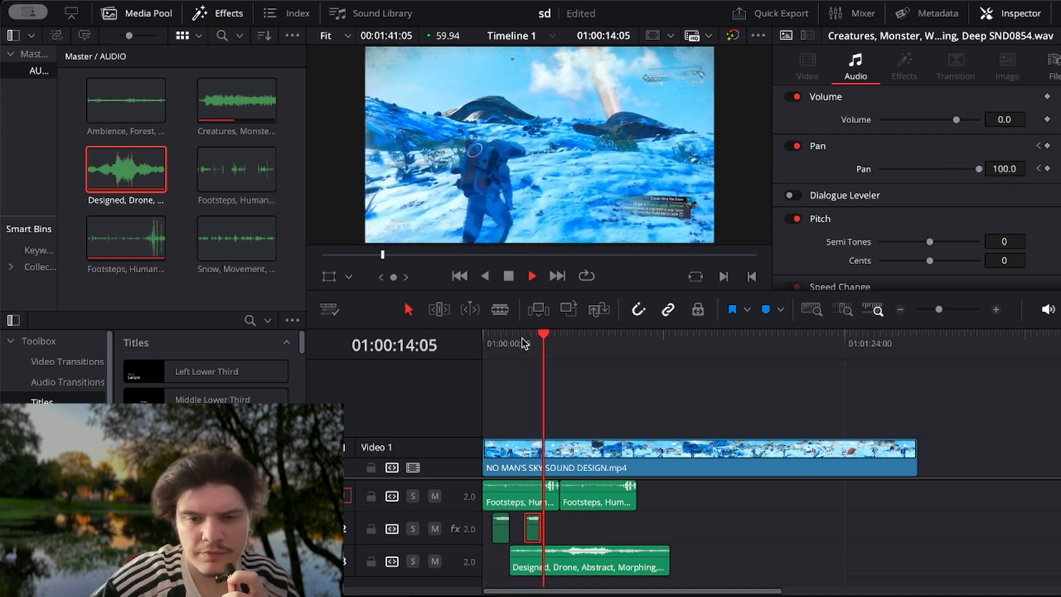
# - On the Fairlight page, set the creature fader to -6.5 and the drone ambi fader to -17, and return to the Edit page
pyautogui.press('space')
pyautogui.click(738, 596)
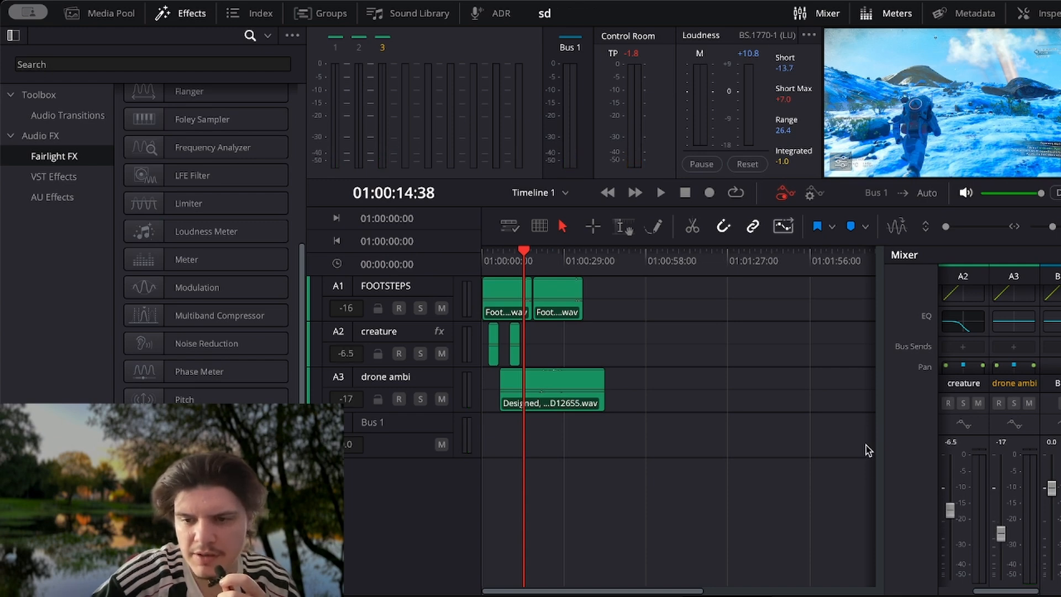
pyautogui.click(475, 596)
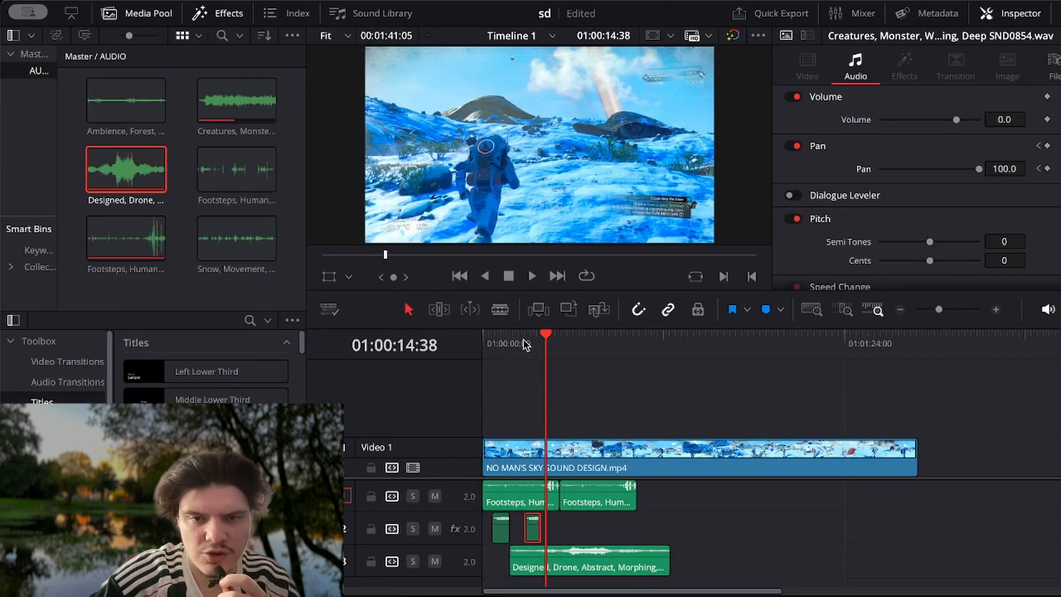
# - Play the timeline from the start through 01:00:26:05, adding a short fade-in at the beginning of the drone clip
pyautogui.moveTo(525, 342); pyautogui.dragTo(422, 352)
pyautogui.press('space')
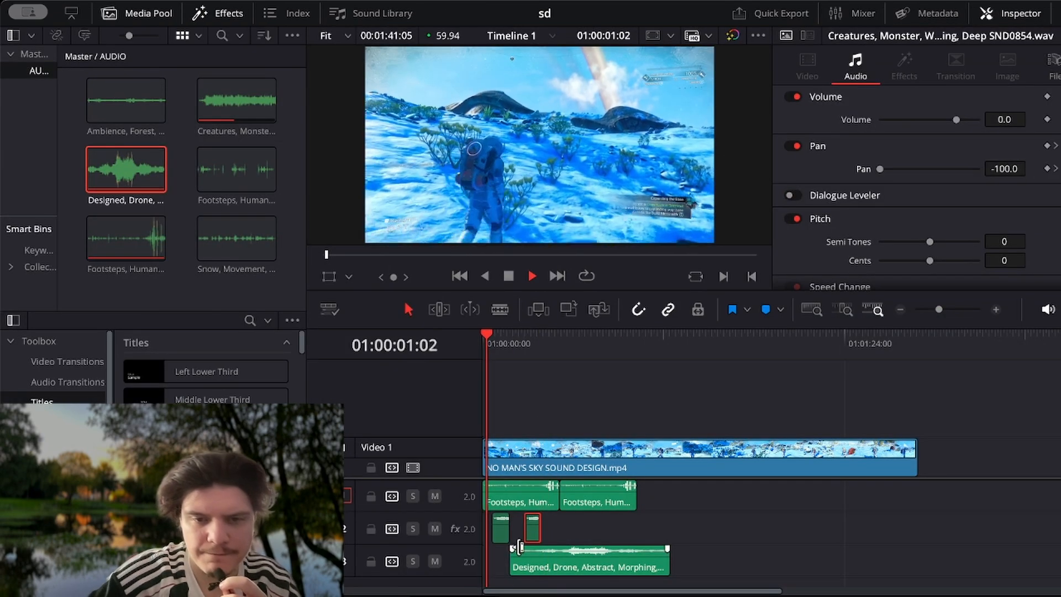
pyautogui.moveTo(510, 550); pyautogui.dragTo(516, 548)
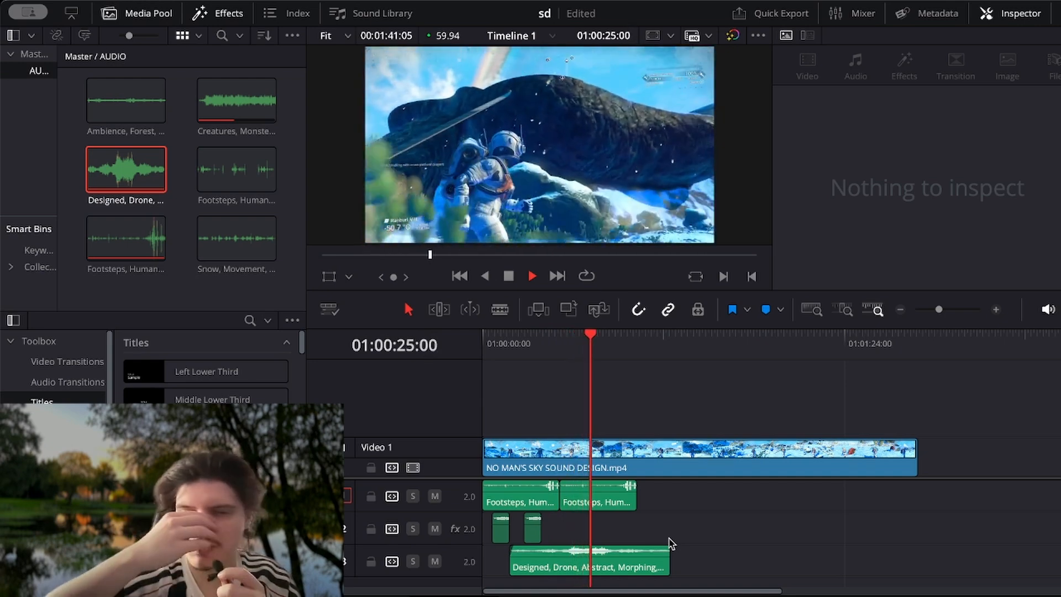
pyautogui.press('space')
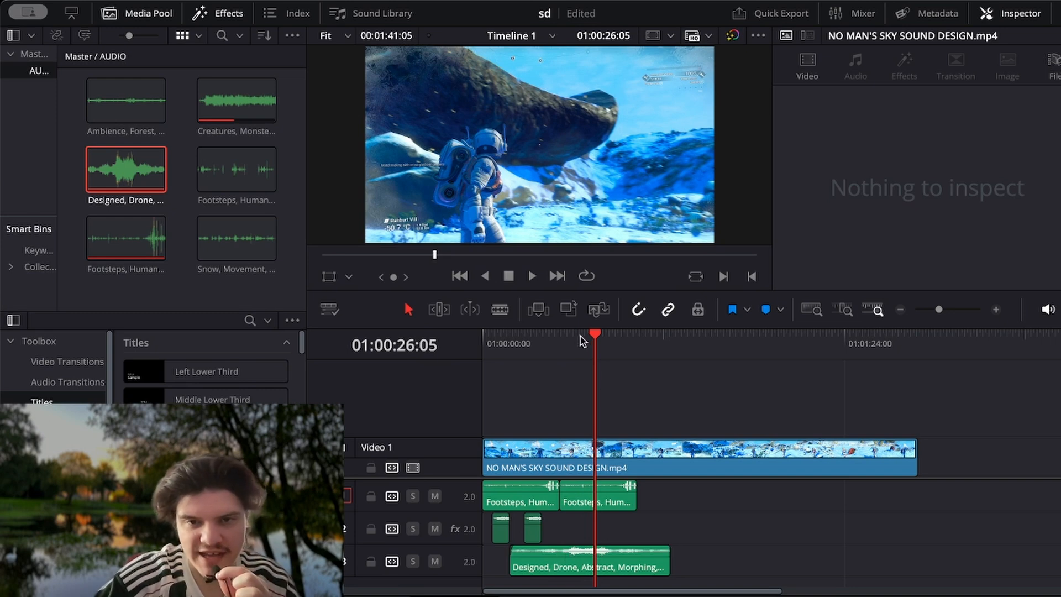
# - Review the picture between 01:00:20:45 and 01:00:25:30, and move the playhead to the end of the second footsteps clip at 01:00:35:56
pyautogui.moveTo(581, 341); pyautogui.dragTo(573, 343)
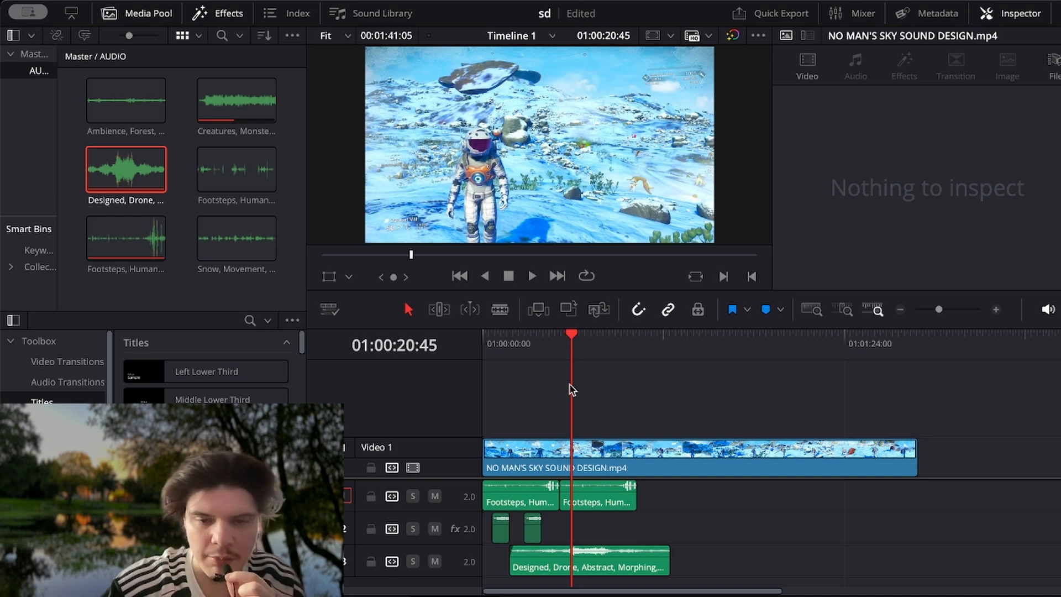
pyautogui.moveTo(561, 343); pyautogui.dragTo(593, 335)
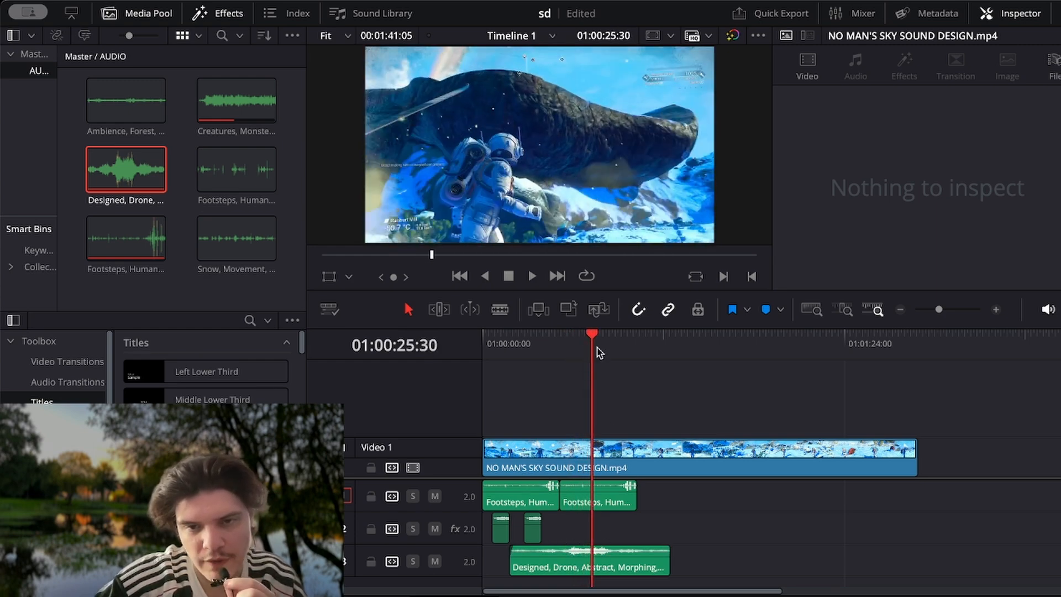
pyautogui.moveTo(600, 353); pyautogui.dragTo(578, 337)
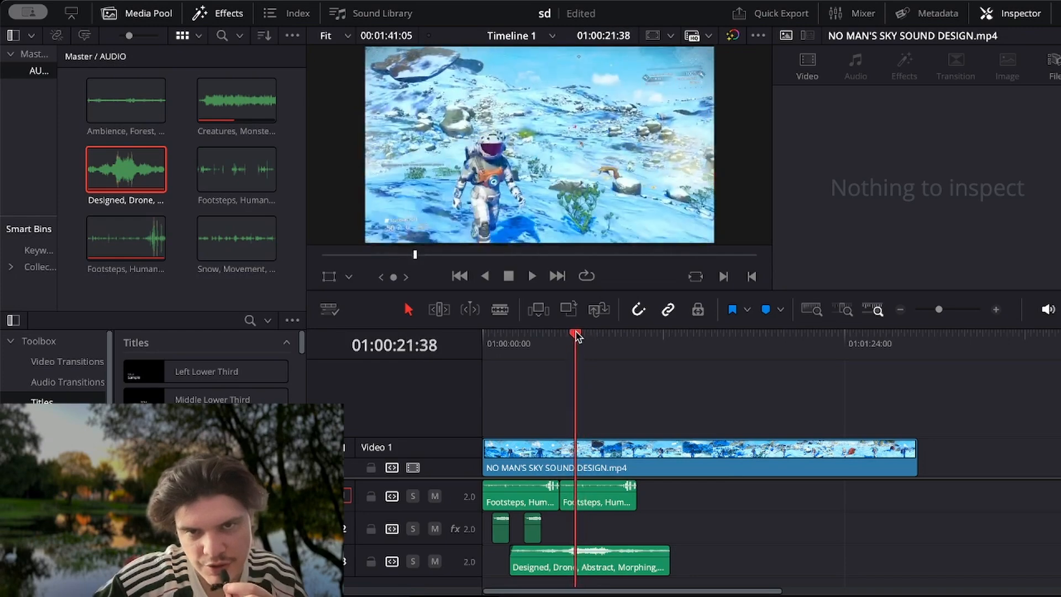
pyautogui.press('space')
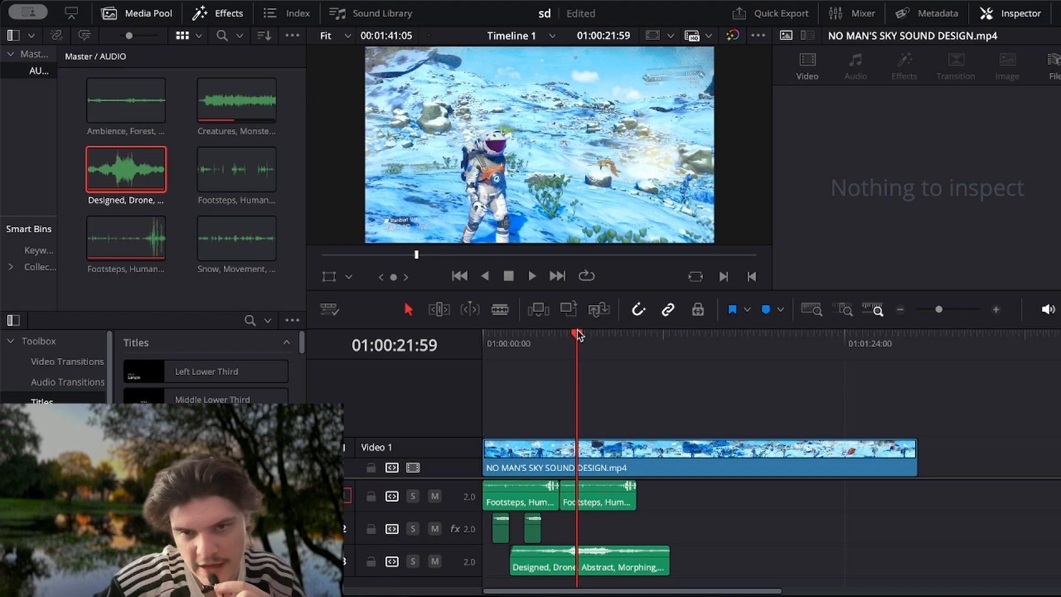
pyautogui.moveTo(578, 334); pyautogui.dragTo(637, 338)
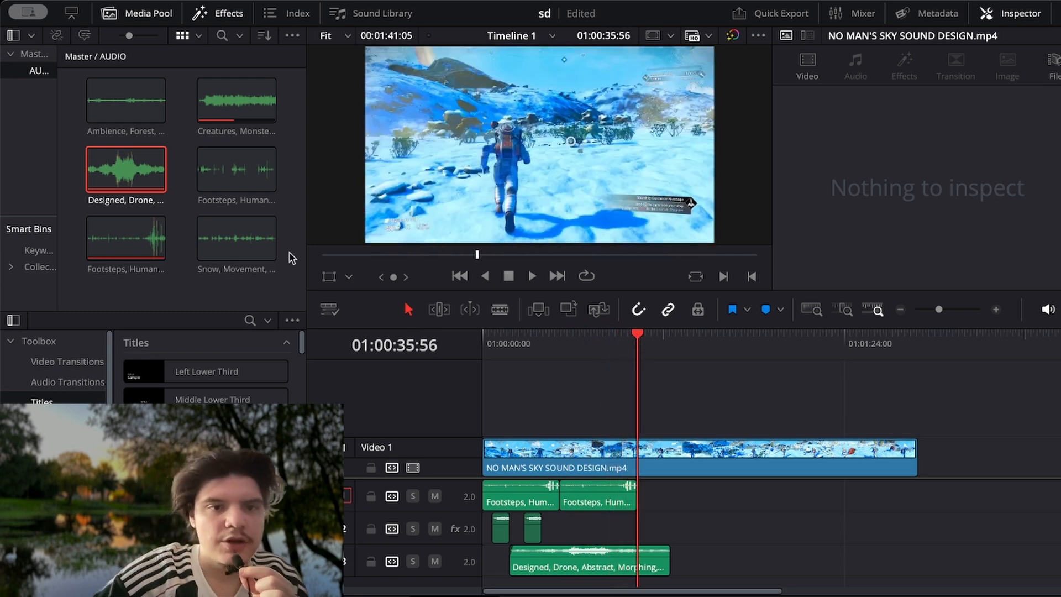
# - Place the "Ambience, Forest" sound on a new fourth audio track at the timeline start, and play it through 01:00:07:22
pyautogui.moveTo(119, 102); pyautogui.dragTo(524, 570)
pyautogui.press('Home')
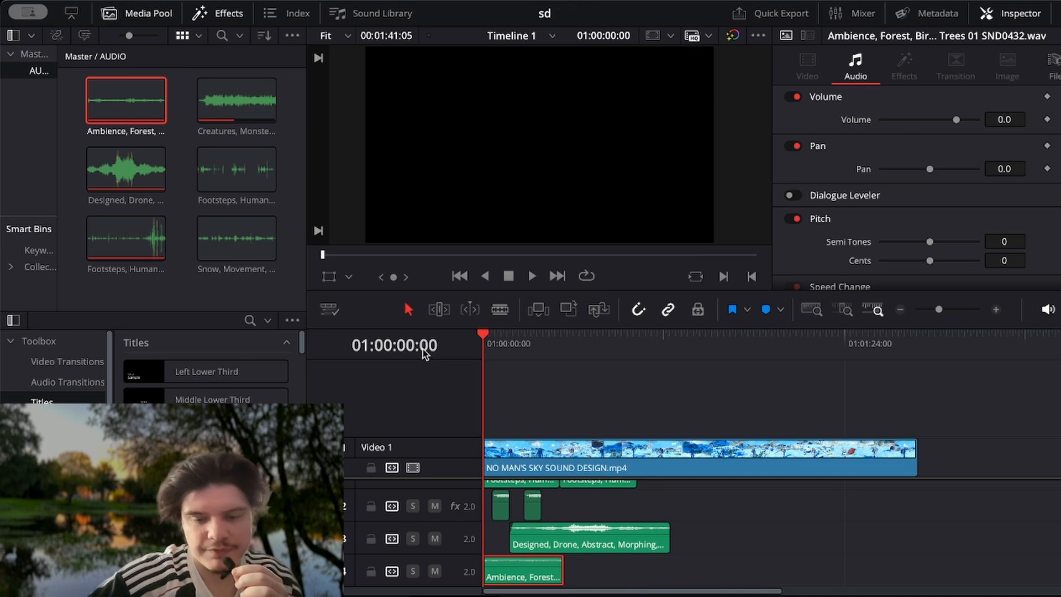
pyautogui.press('space')
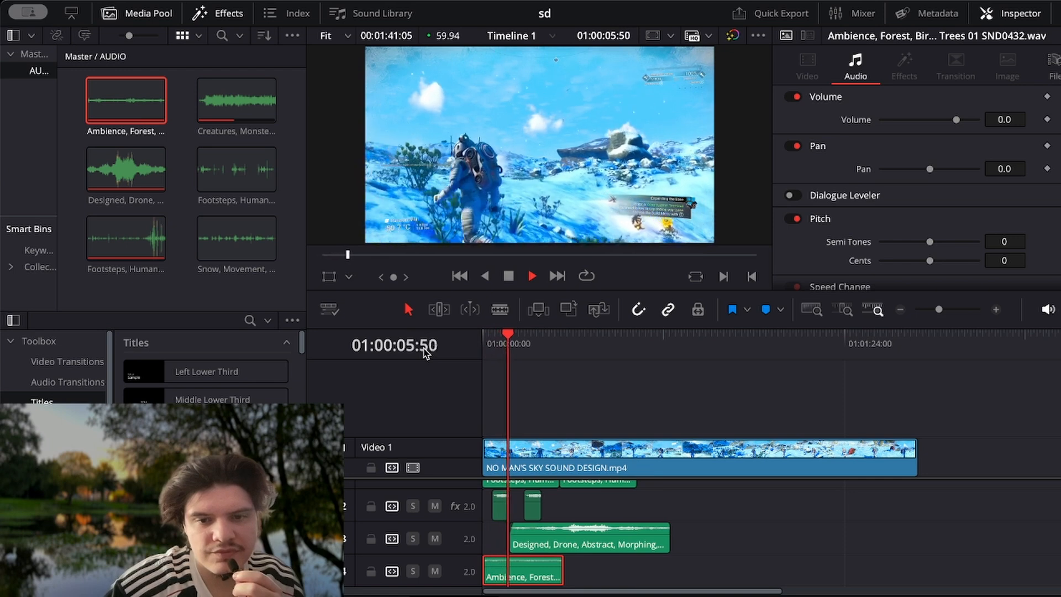
pyautogui.press('space')
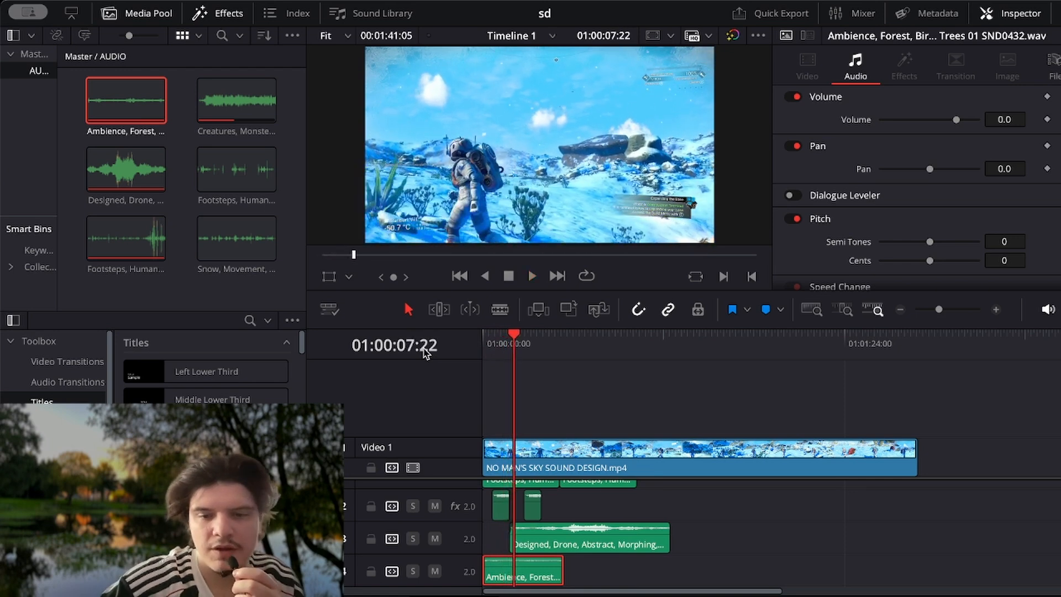
# - On the Fairlight page, bring the fourth audio track into view in the mixer and rename it "forest"
pyautogui.hotkey('shift', '7')
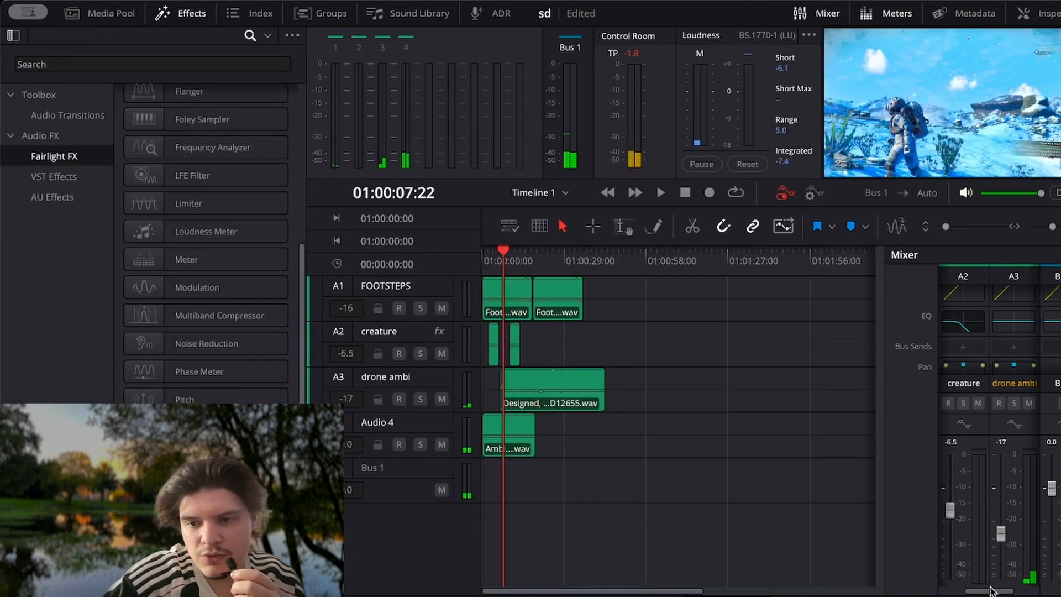
pyautogui.moveTo(991, 589); pyautogui.dragTo(1018, 590)
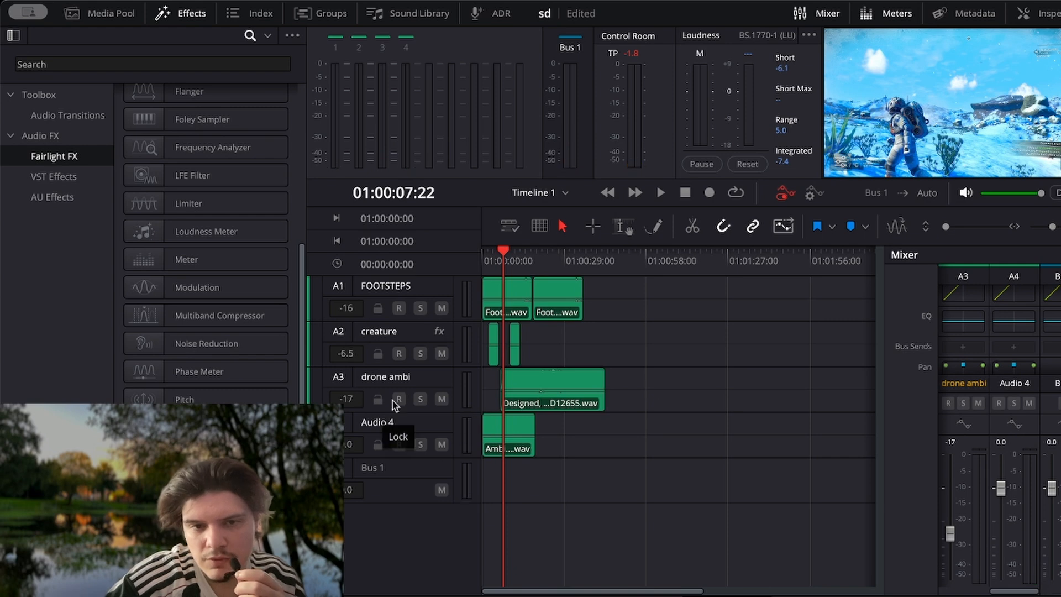
pyautogui.click(1019, 385)
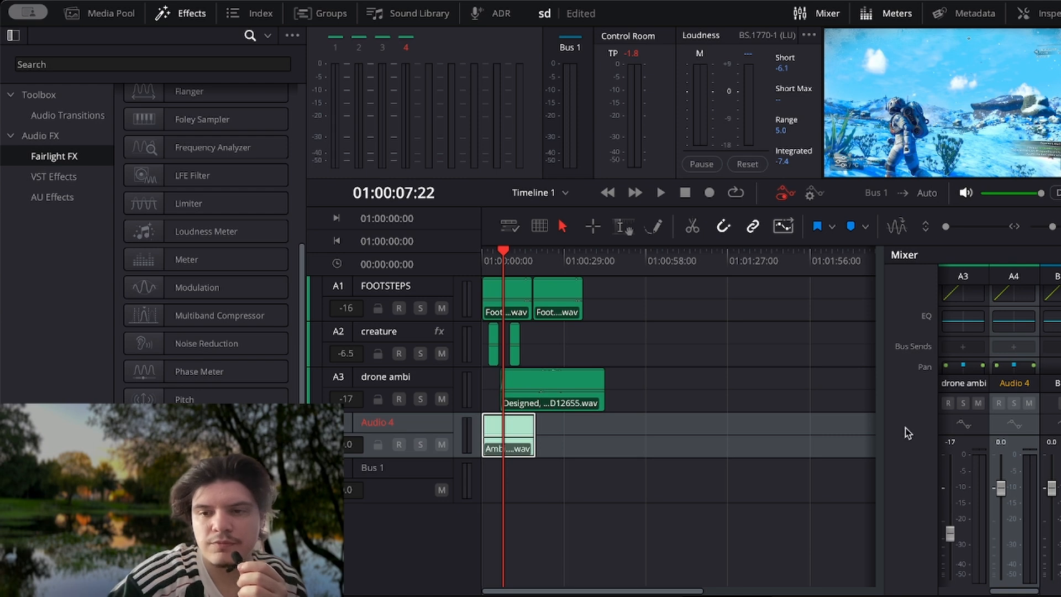
pyautogui.click(971, 503)
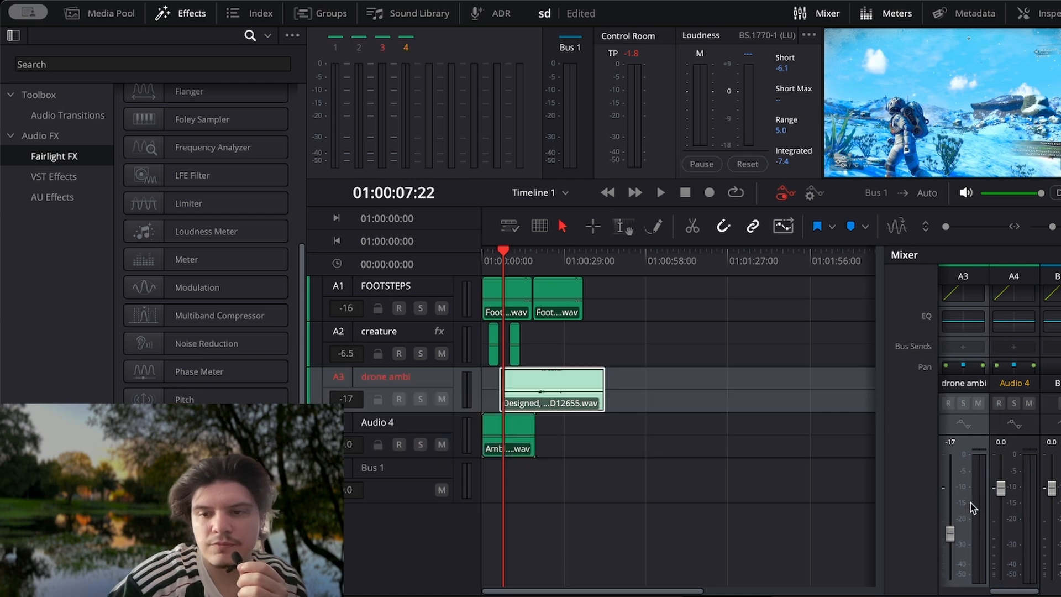
pyautogui.click(1013, 386)
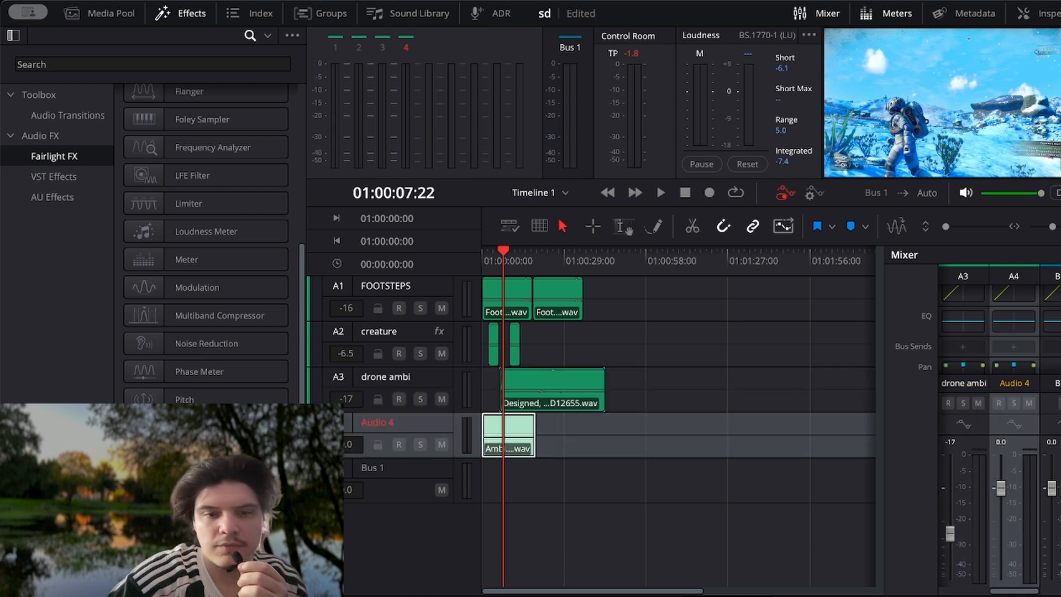
pyautogui.doubleClick(382, 421)
pyautogui.write('forest')
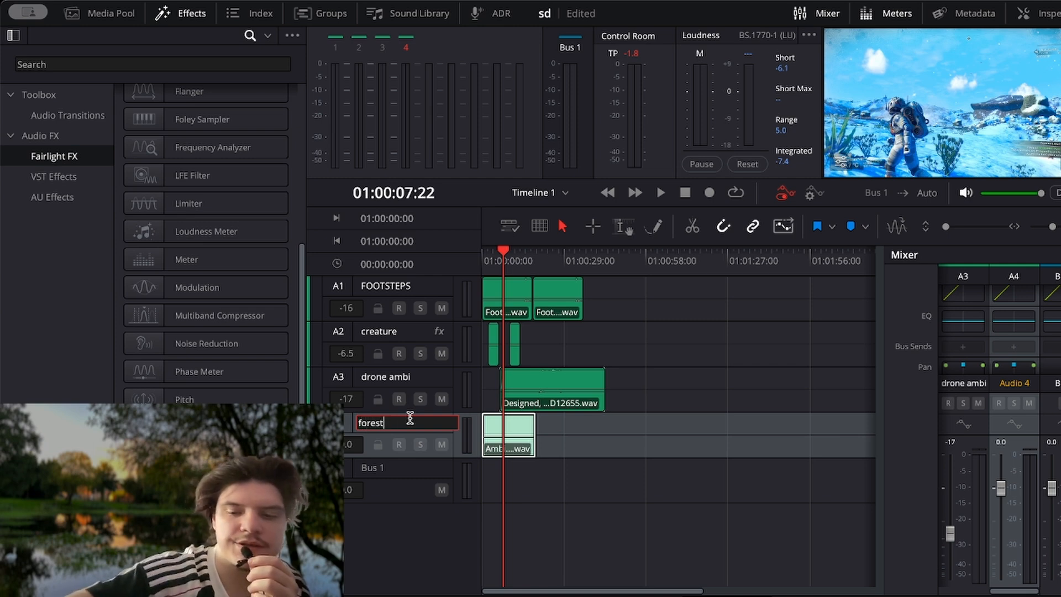
pyautogui.click(406, 572)
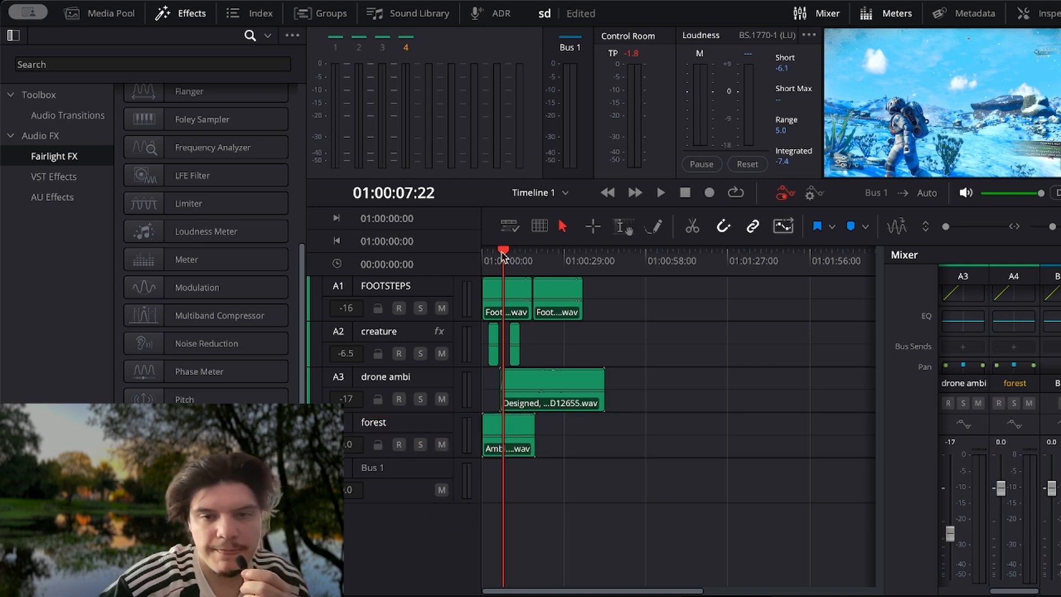
# - Play the timeline from the start through 01:00:20:25 while setting the forest track's fader to -8.1
pyautogui.moveTo(504, 253); pyautogui.dragTo(480, 285)
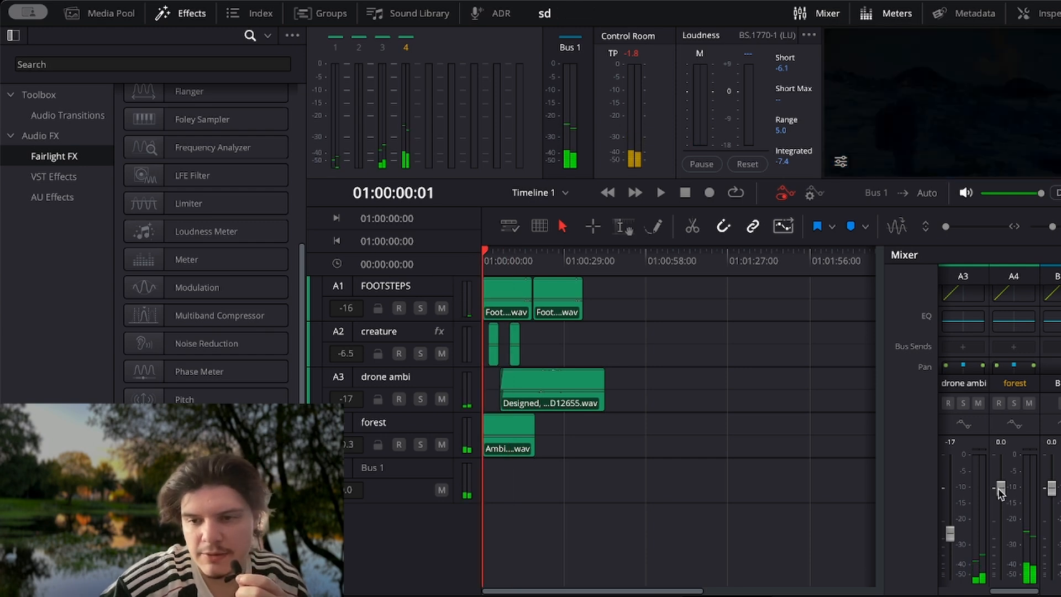
pyautogui.moveTo(1001, 488); pyautogui.dragTo(1002, 525)
pyautogui.press('space')
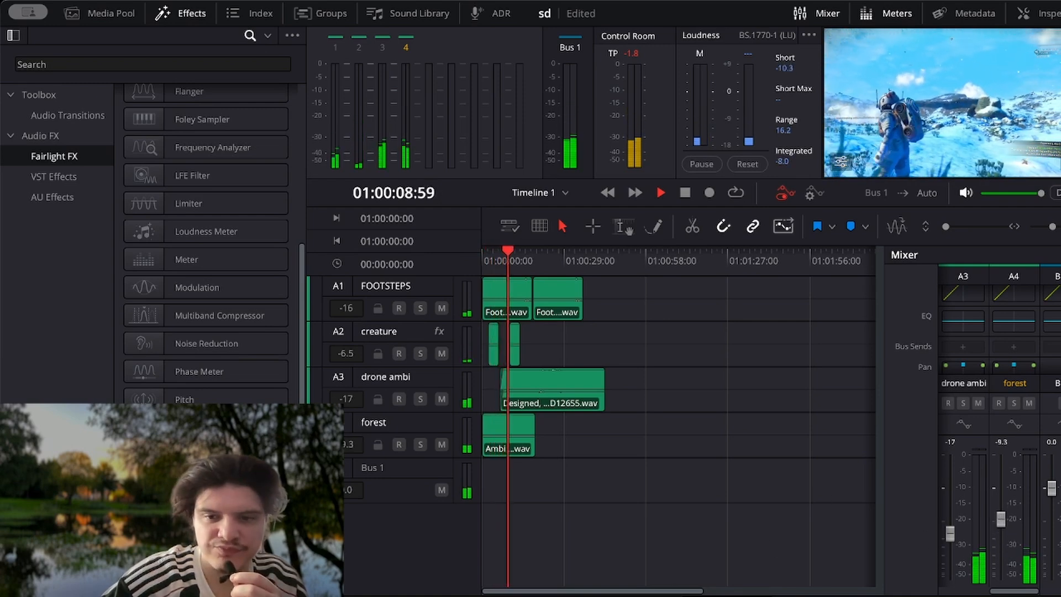
pyautogui.moveTo(1001, 523); pyautogui.dragTo(1001, 515)
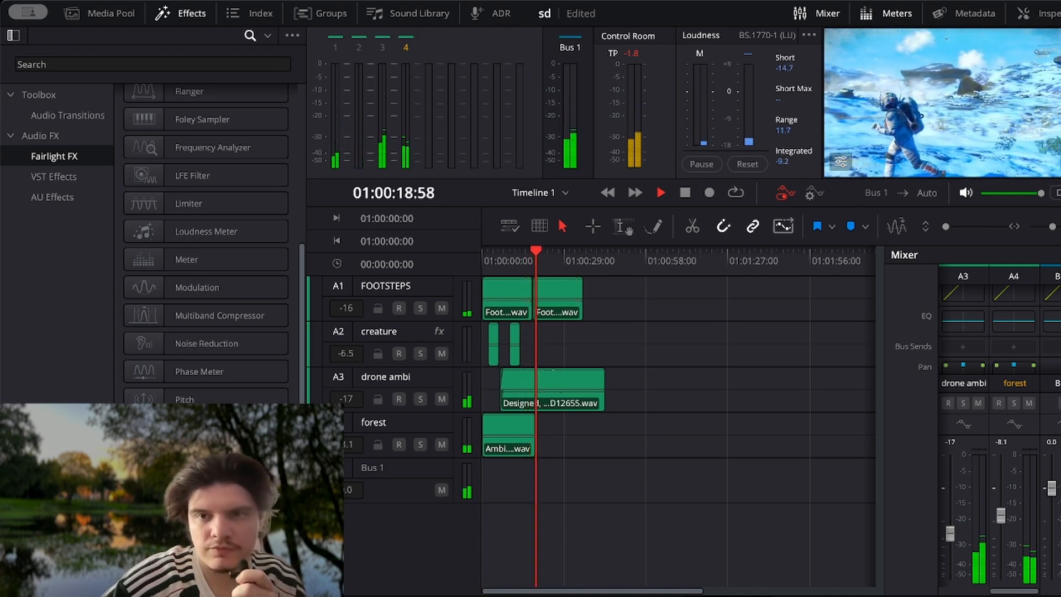
pyautogui.press('space')
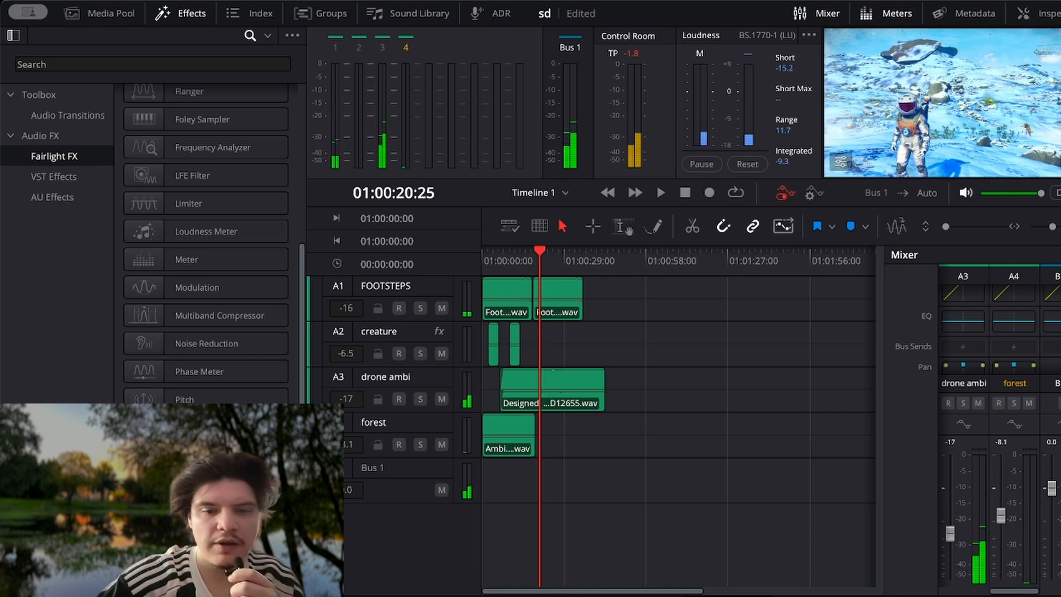
# - Return to the Edit page and paste five consecutive copies of the forest ambience from the first clip's end at 01:00:18:56
pyautogui.hotkey('shift', '4')
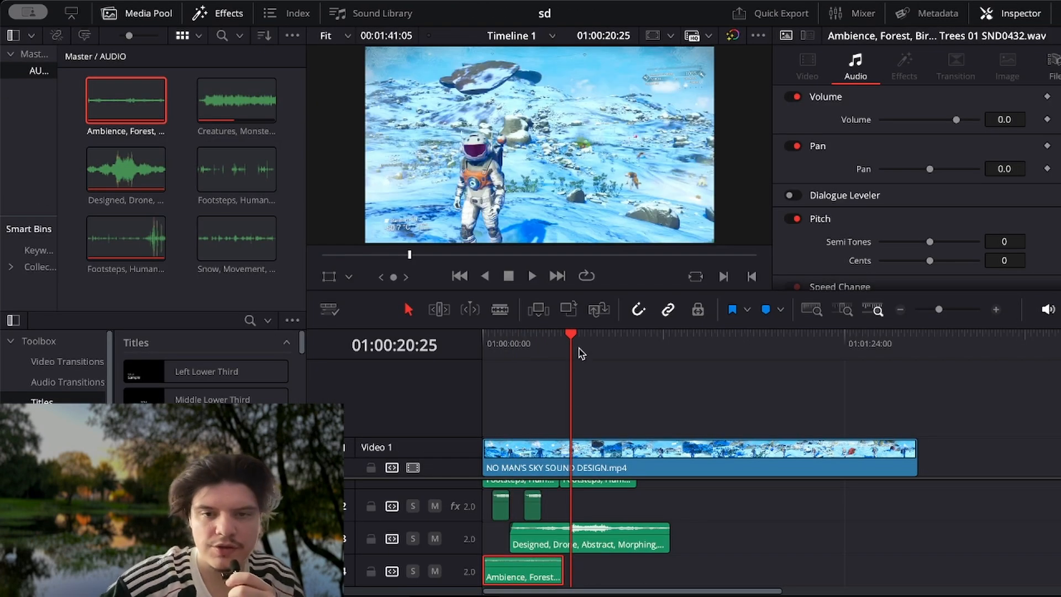
pyautogui.click(564, 337)
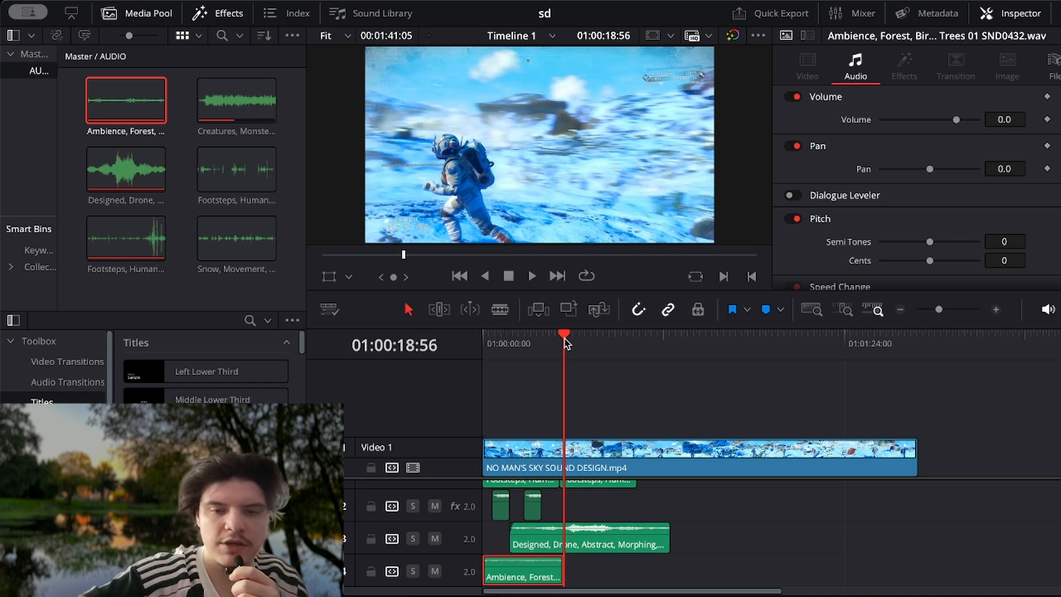
pyautogui.hotkey('ctrl', 'v')
pyautogui.hotkey('ctrl', 'v')
pyautogui.hotkey('ctrl', 'v')
pyautogui.hotkey('ctrl', 'v')
pyautogui.hotkey('ctrl', 'v')
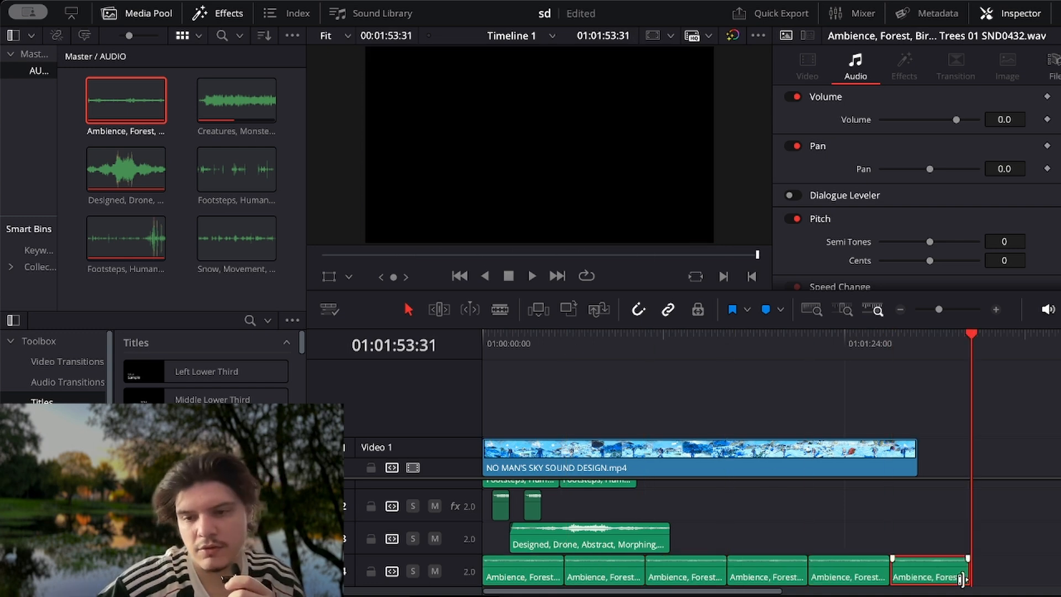
# - Trim the last forest ambience copy to the end of the video, give it a short fade-out, and play the ending
pyautogui.moveTo(962, 578); pyautogui.dragTo(923, 572)
pyautogui.moveTo(918, 571); pyautogui.dragTo(909, 560)
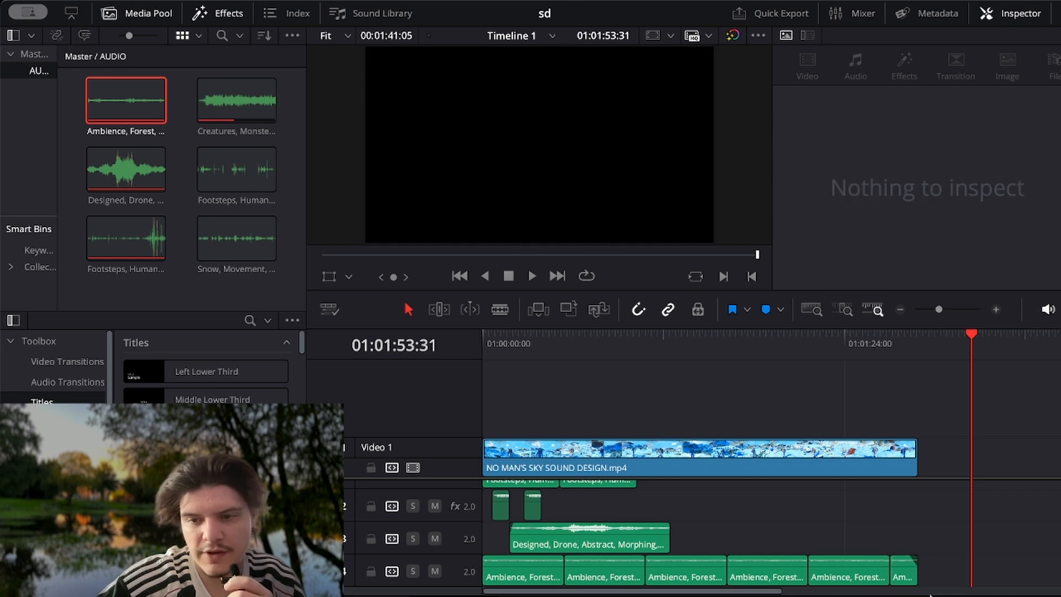
pyautogui.click(890, 337)
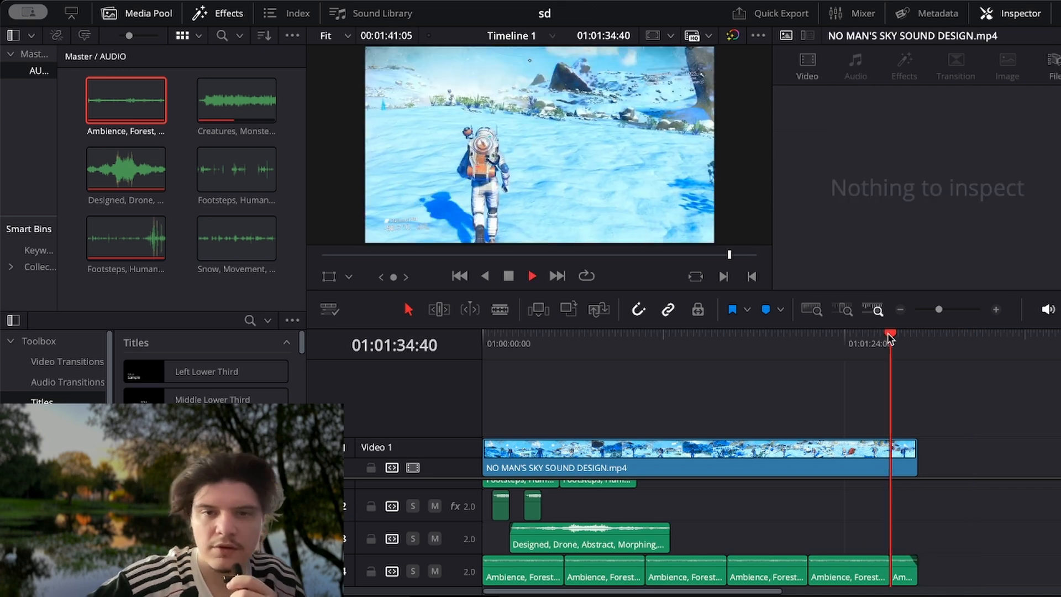
pyautogui.press('space')
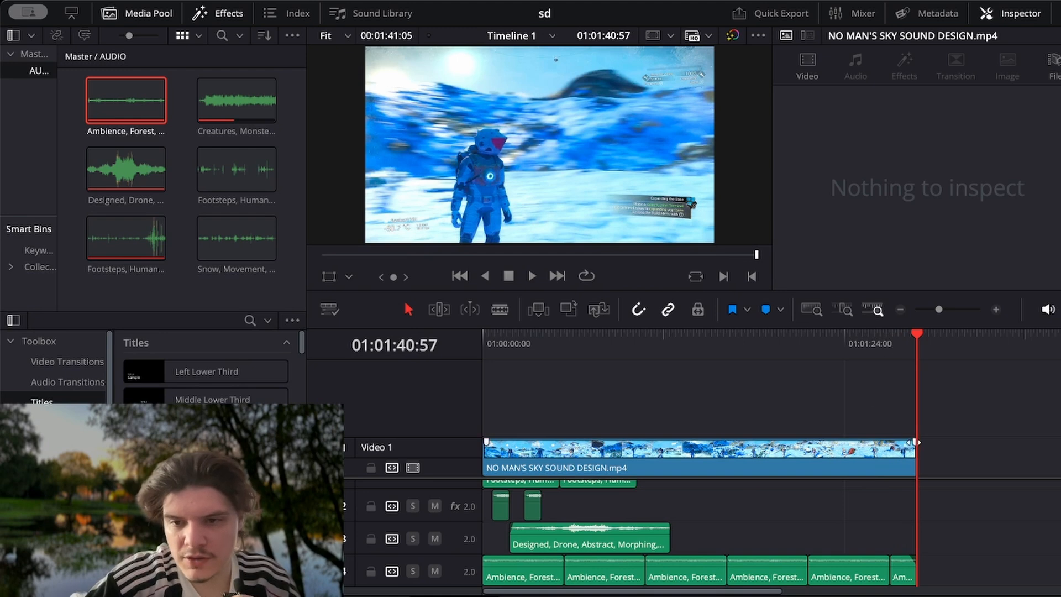
# - Add a short fade-out to the end of the gameplay video clip and play from 01:01:34:36 to the end
pyautogui.moveTo(916, 442); pyautogui.dragTo(905, 442)
pyautogui.click(890, 343)
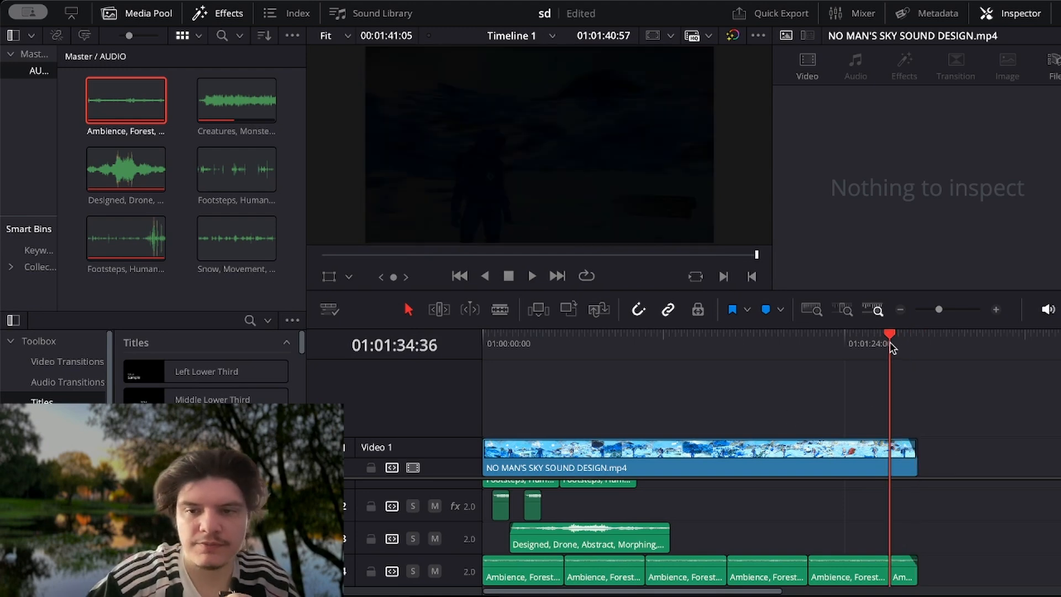
pyautogui.press('space')
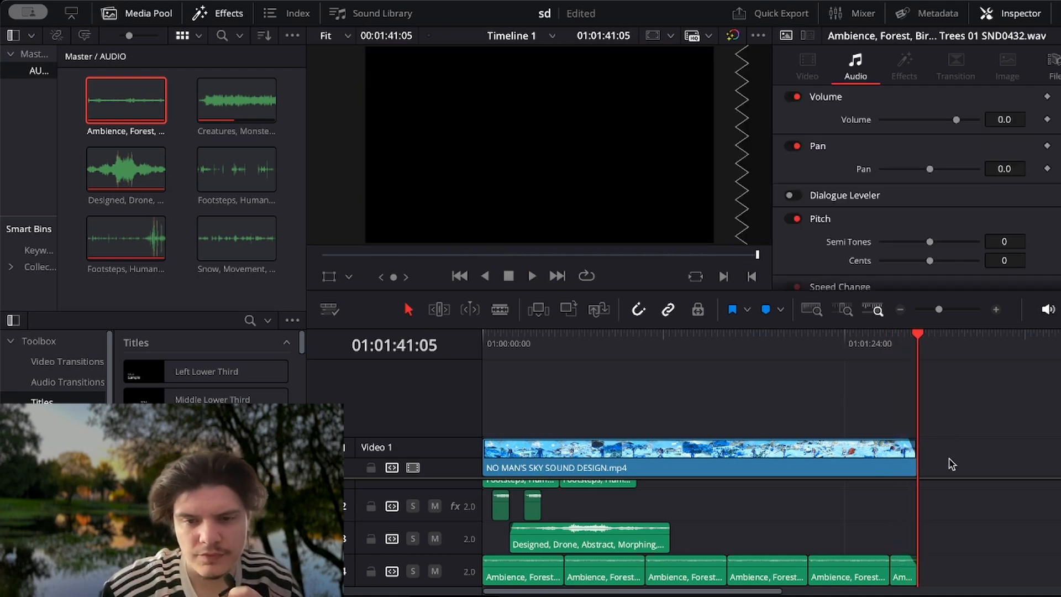
# - Place the short snow footsteps sound SND62092 on the second audio track at about 01:01:21, and play it against the striped creature
pyautogui.scroll(1, 805, 517)
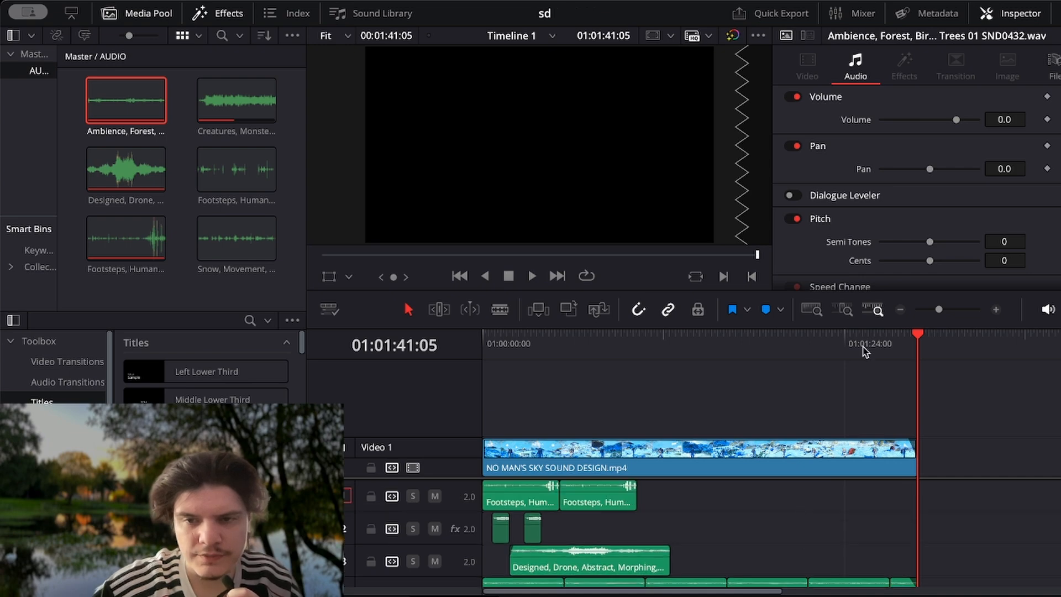
pyautogui.moveTo(864, 349); pyautogui.dragTo(817, 338)
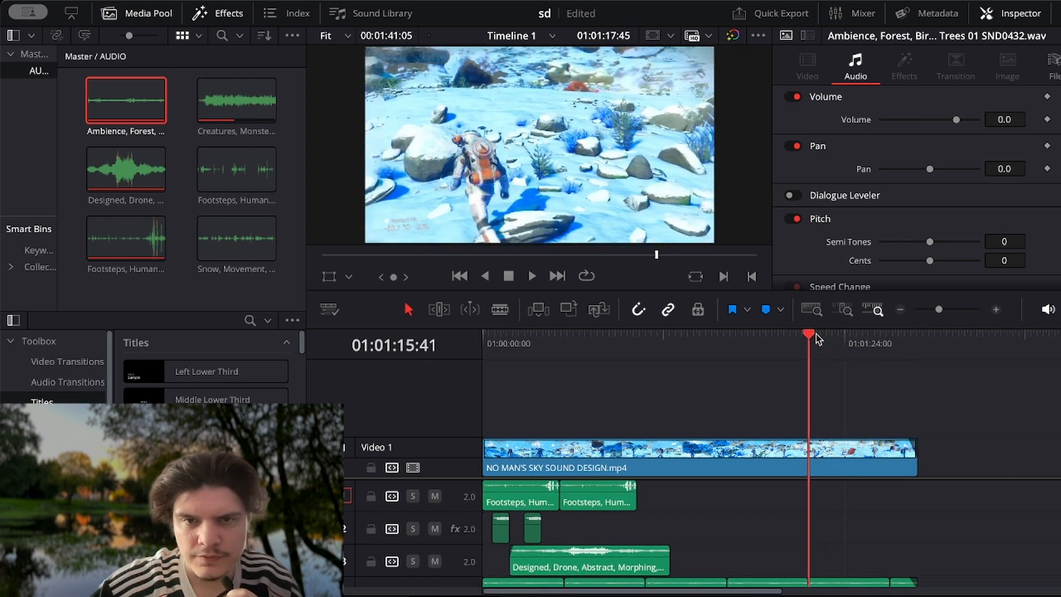
pyautogui.click(864, 411)
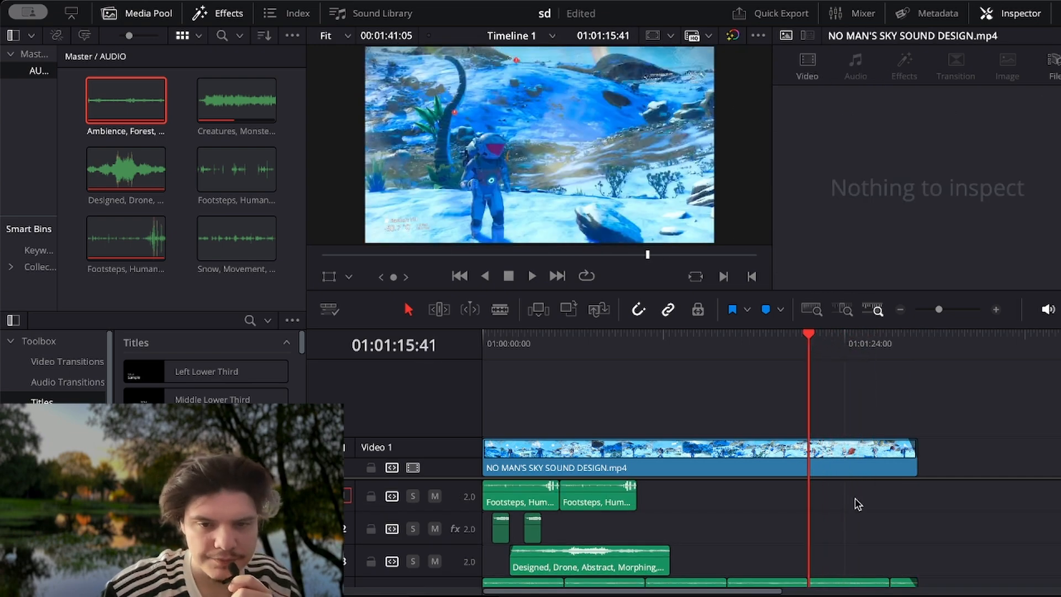
pyautogui.scroll(-1, 854, 498)
pyautogui.scroll(1, 693, 495)
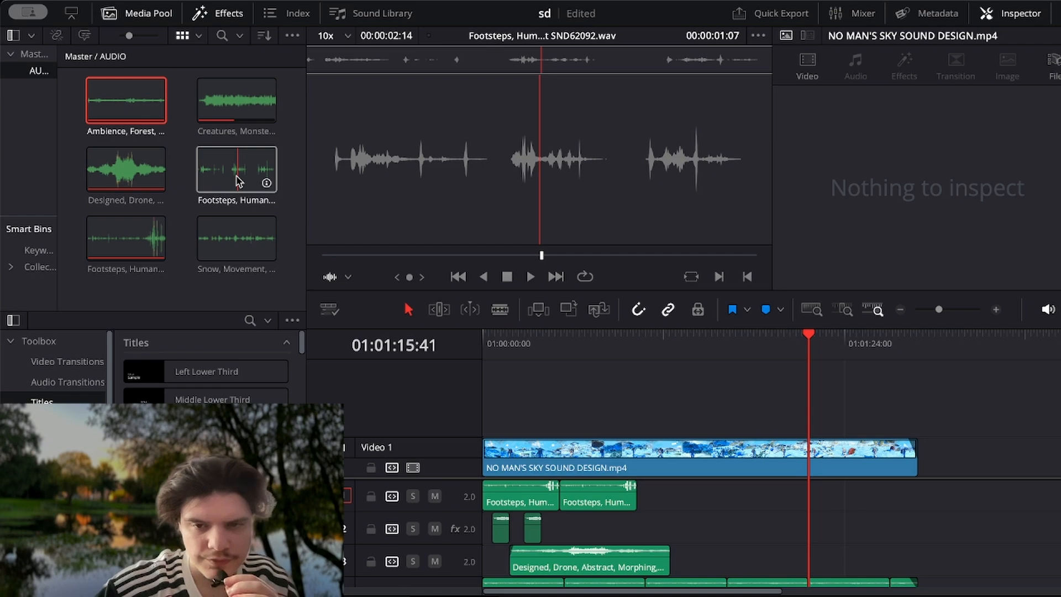
pyautogui.moveTo(238, 181); pyautogui.dragTo(813, 518)
pyautogui.moveTo(802, 355); pyautogui.dragTo(832, 346)
pyautogui.moveTo(816, 540)
pyautogui.mouseDown()
pyautogui.moveTo(845, 539)
pyautogui.moveTo(838, 535)
pyautogui.mouseUp()
pyautogui.press('space')
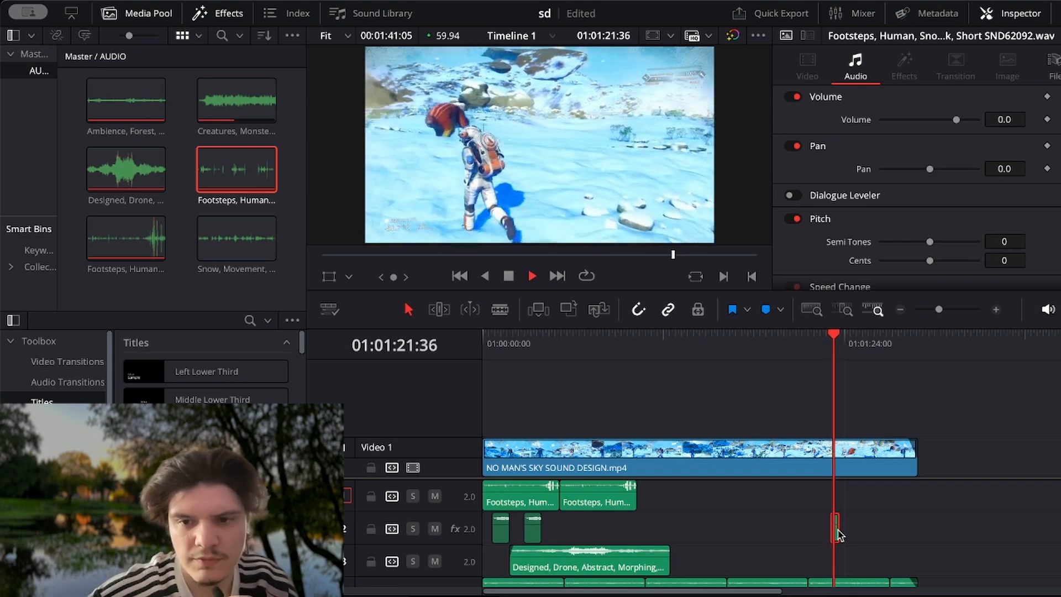
pyautogui.press('space')
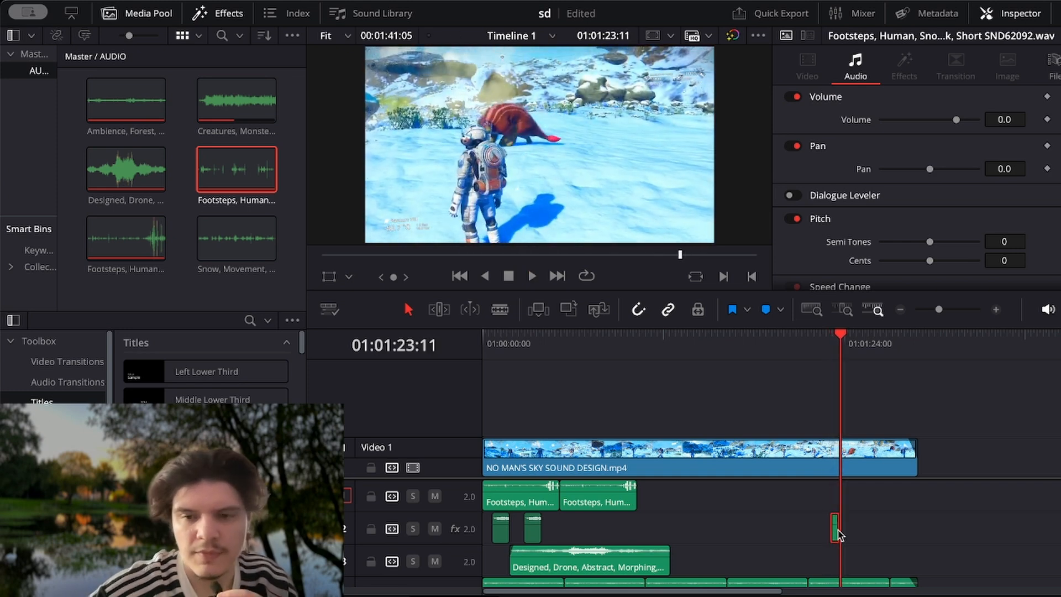
# - Move the short footsteps clip to a new fifth audio track and play from 01:01:20:45 through 01:01:24:26
pyautogui.moveTo(835, 328); pyautogui.dragTo(833, 335)
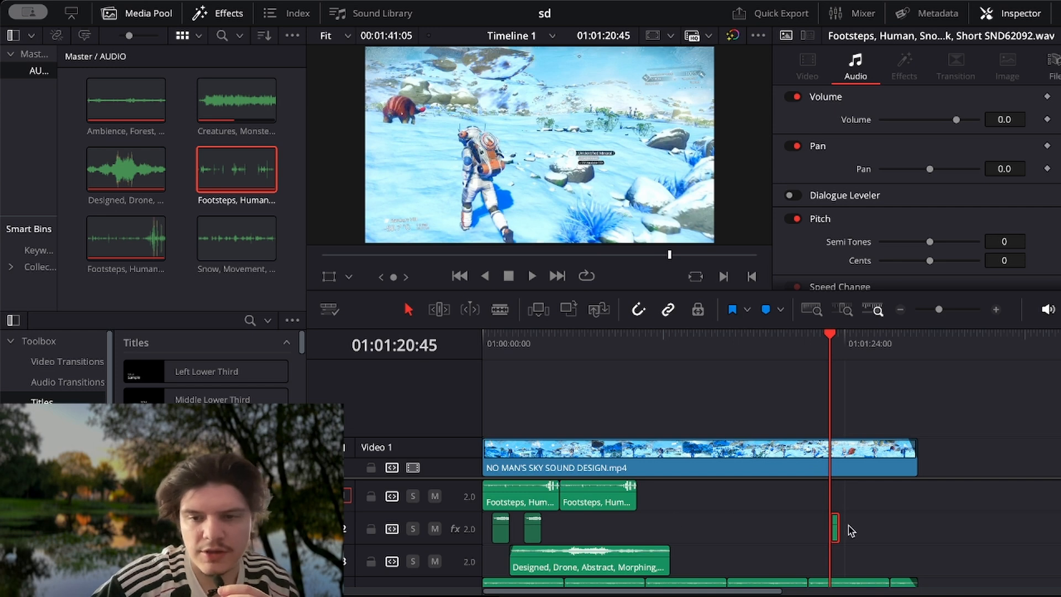
pyautogui.scroll(-1, 913, 521)
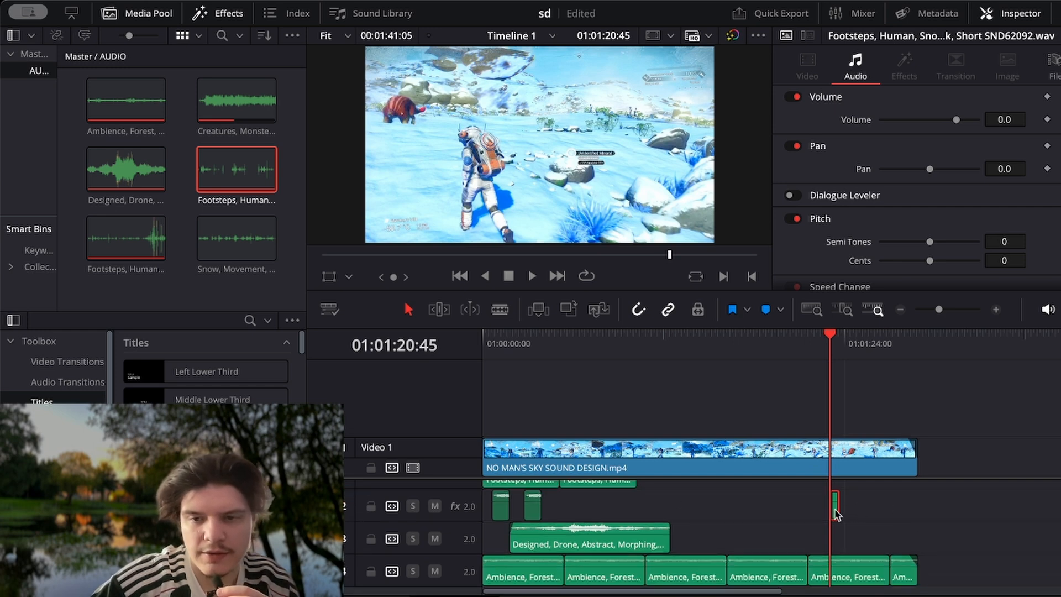
pyautogui.moveTo(835, 510); pyautogui.dragTo(834, 588)
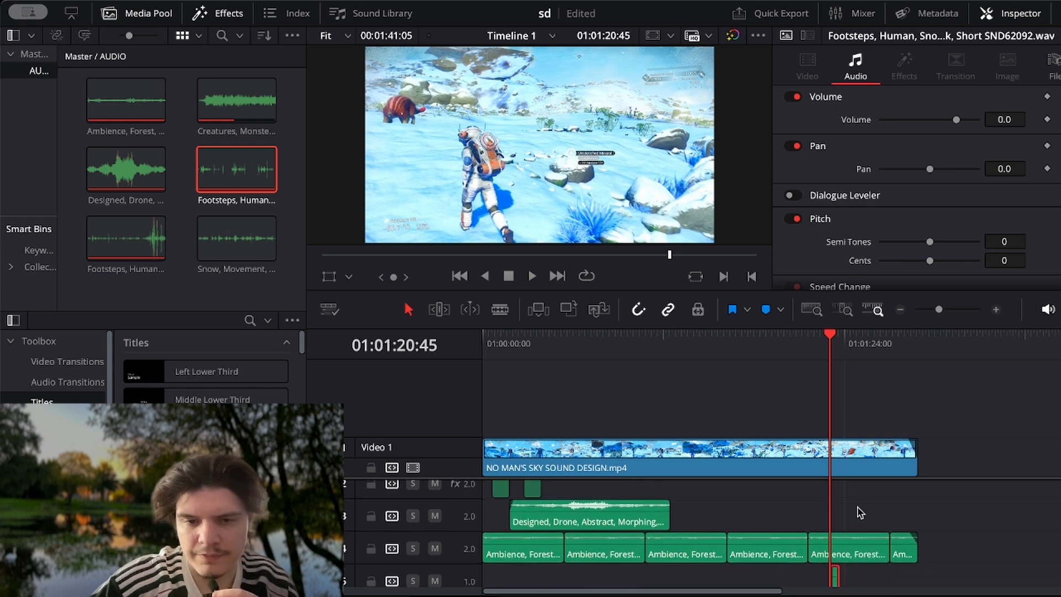
pyautogui.scroll(-1, 930, 520)
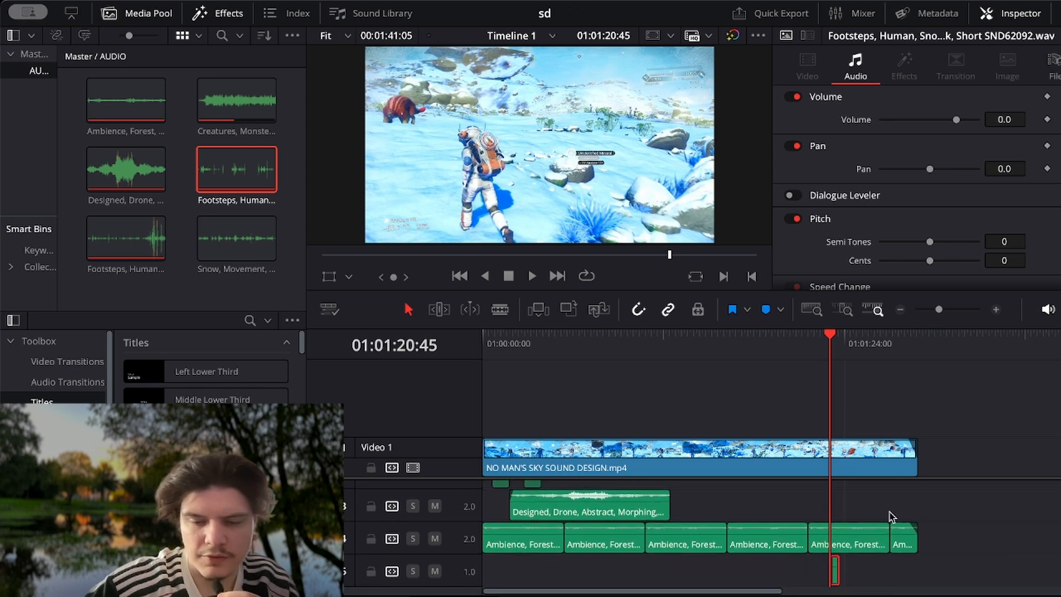
pyautogui.press('space')
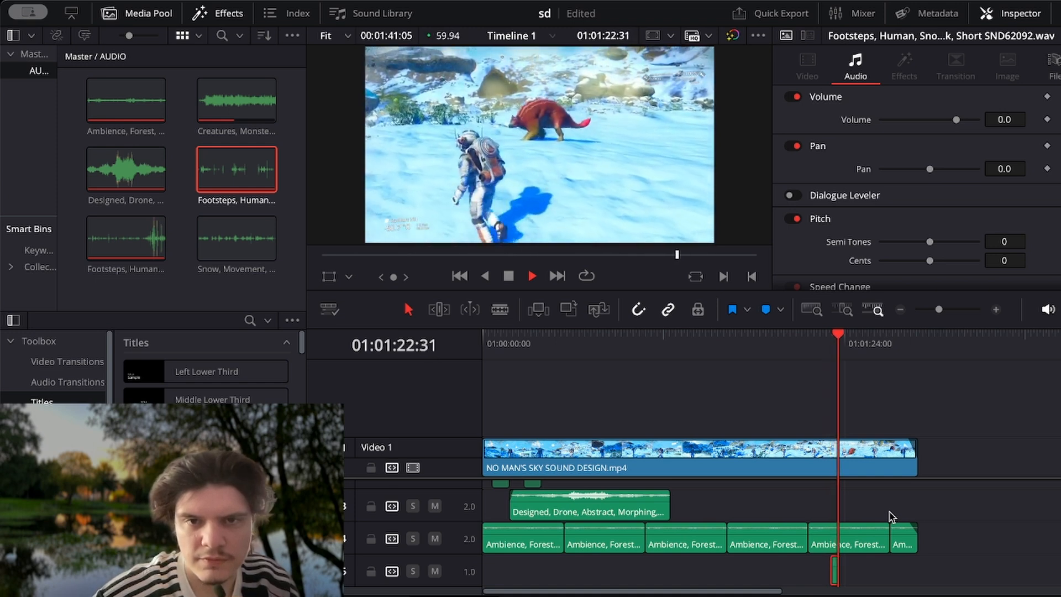
pyautogui.press('space')
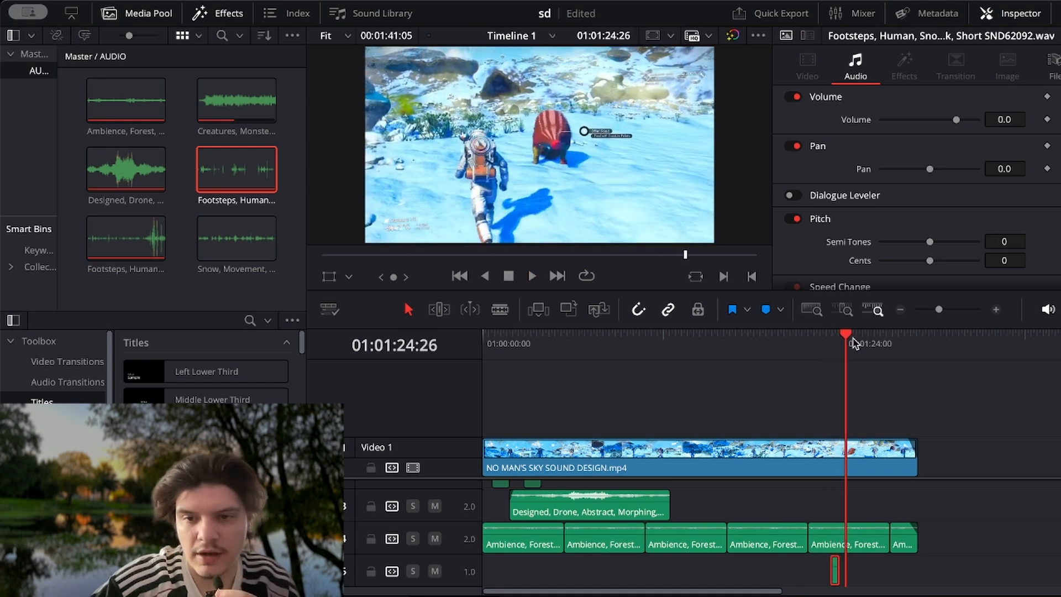
# - Paste four consecutive copies of the short footsteps clip from 01:01:23:00, and return the playhead to 01:01:20:45
pyautogui.moveTo(853, 339); pyautogui.dragTo(848, 336)
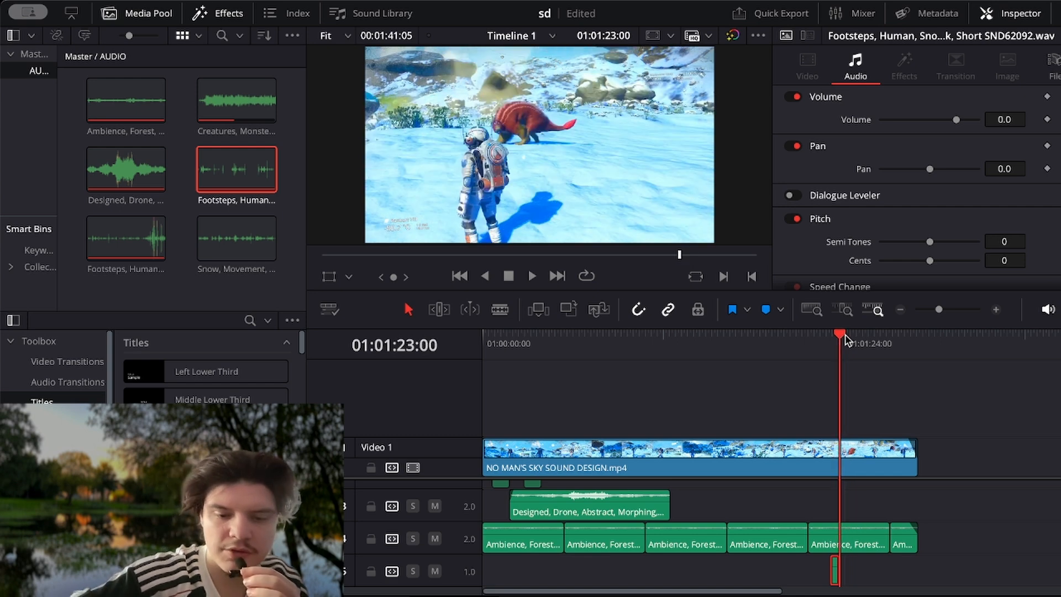
pyautogui.hotkey('ctrl', 'v')
pyautogui.hotkey('ctrl', 'v')
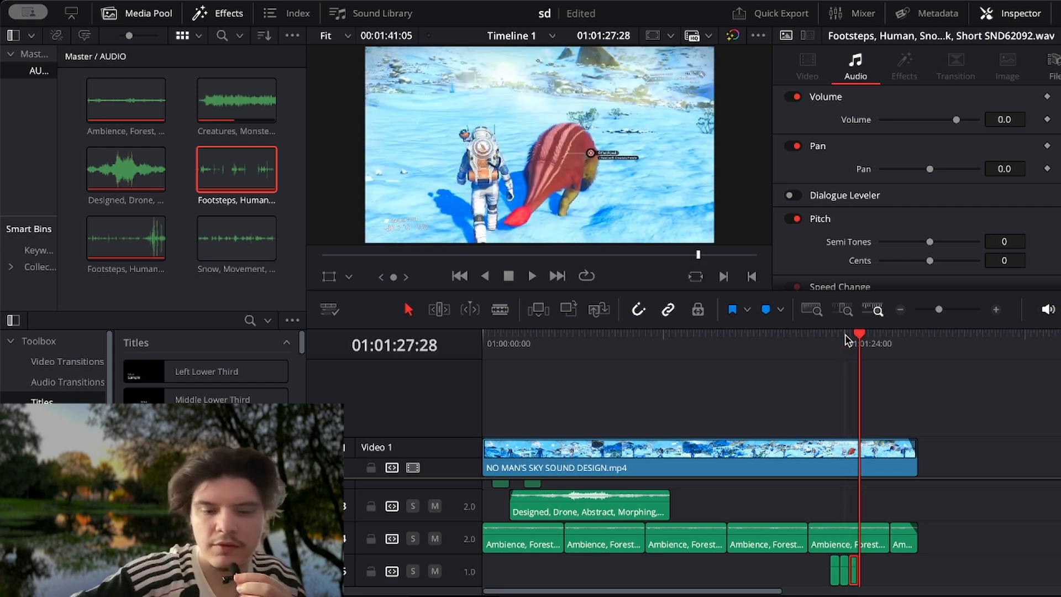
pyautogui.hotkey('ctrl', 'v')
pyautogui.hotkey('ctrl', 'v')
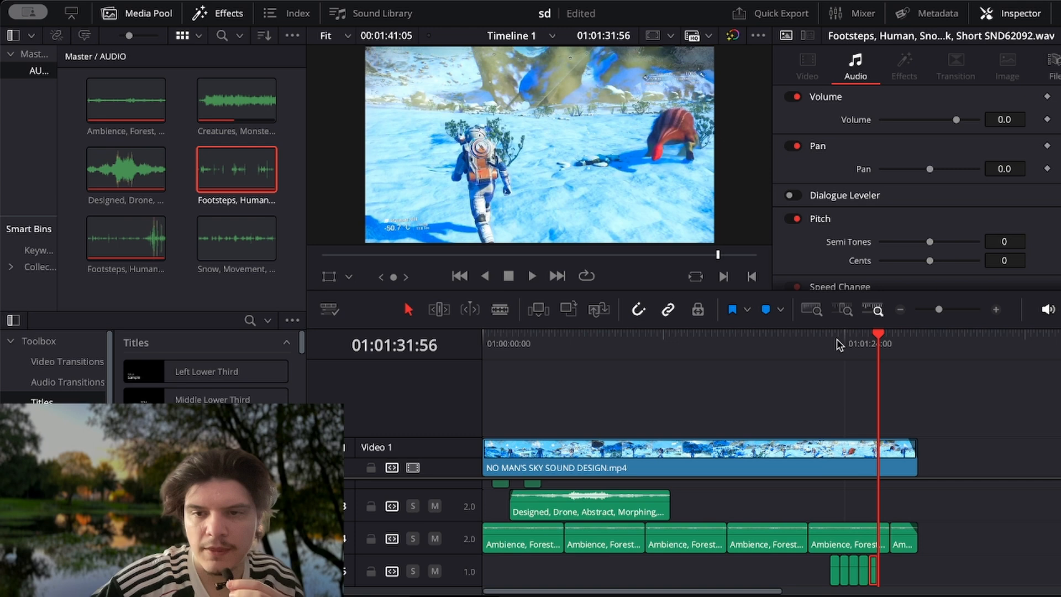
pyautogui.click(838, 343)
pyautogui.moveTo(840, 343); pyautogui.dragTo(831, 338)
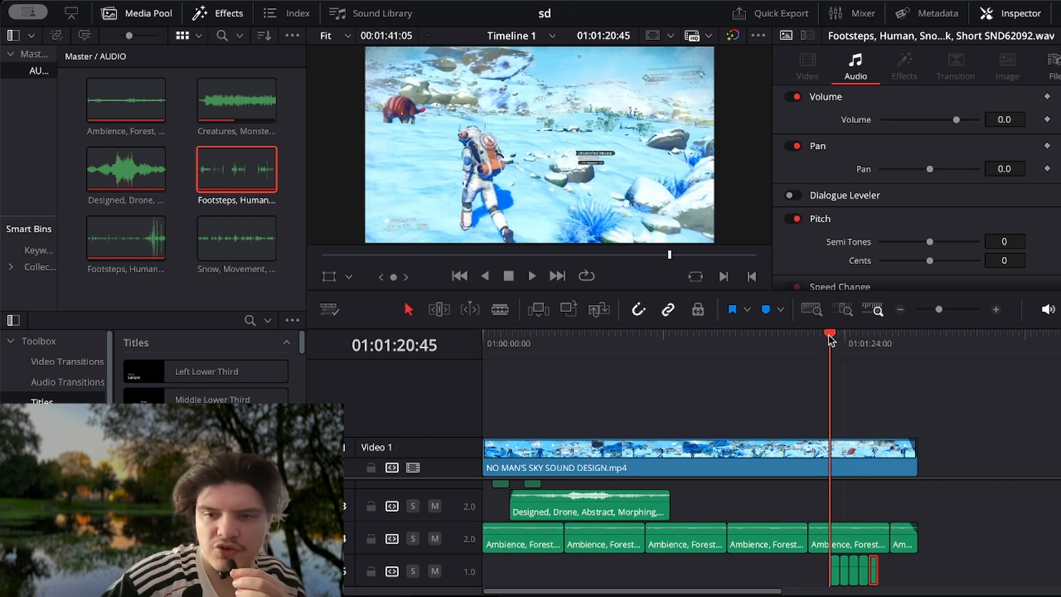
# - Play the repeated creature footsteps through 01:01:31:31, and lower the Audio 5 track level to -8.8 dB in Fairlight
pyautogui.press('space')
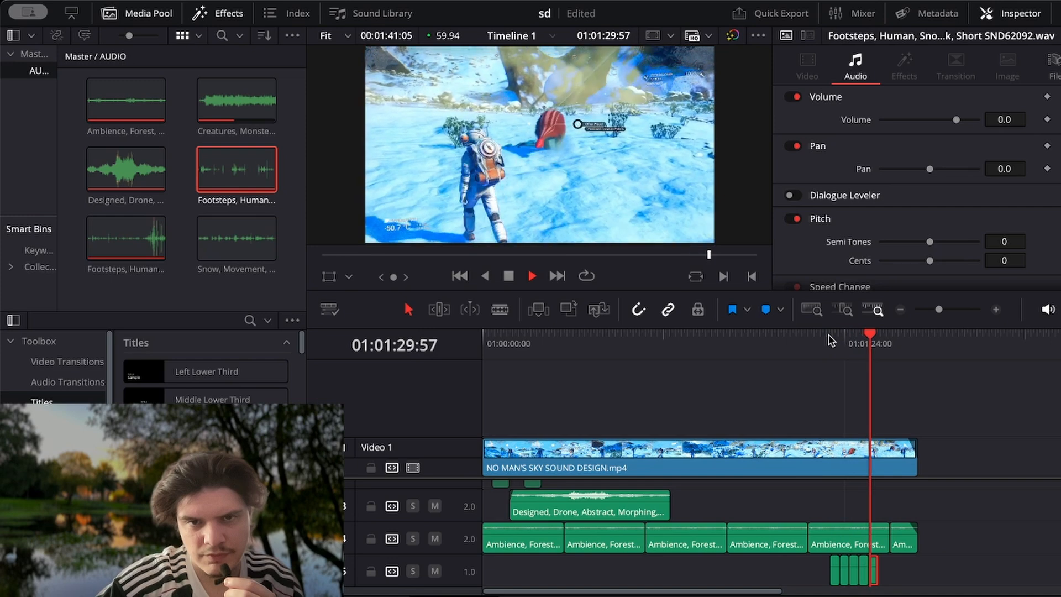
pyautogui.press('space')
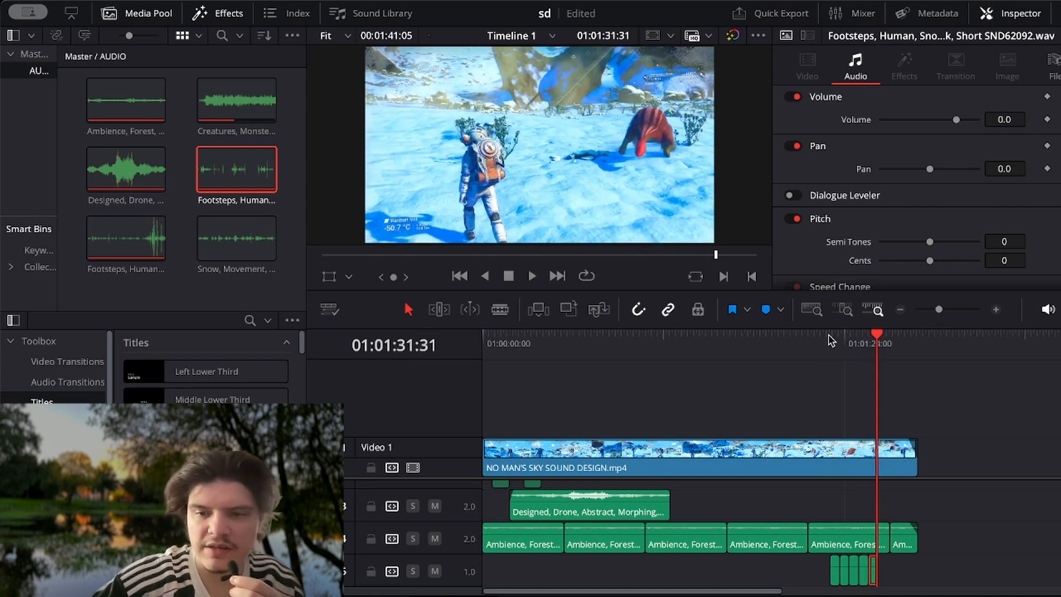
pyautogui.hotkey('shift', '7')
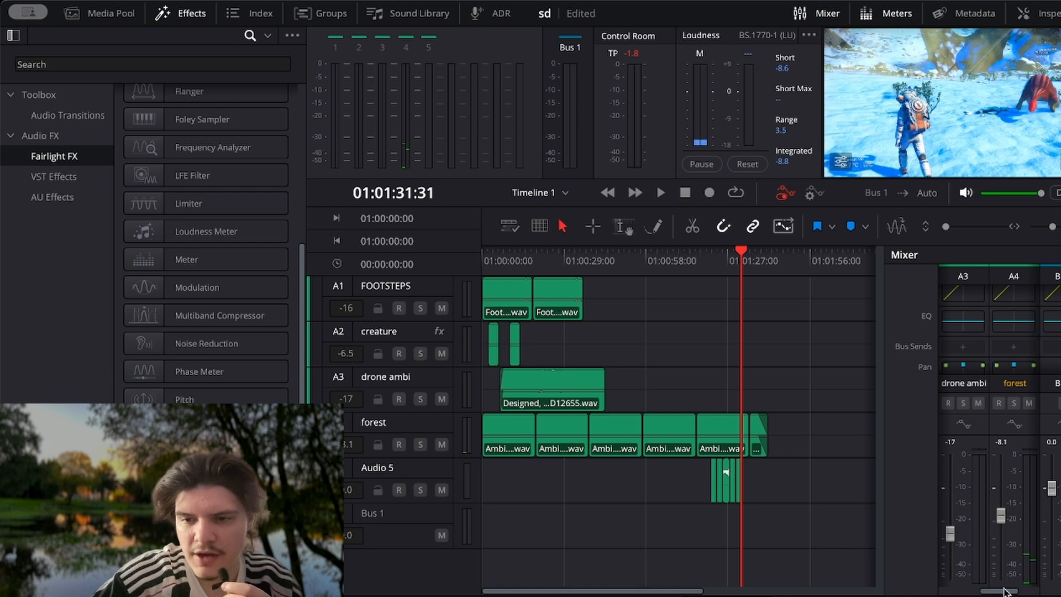
pyautogui.moveTo(1004, 591); pyautogui.dragTo(1027, 591)
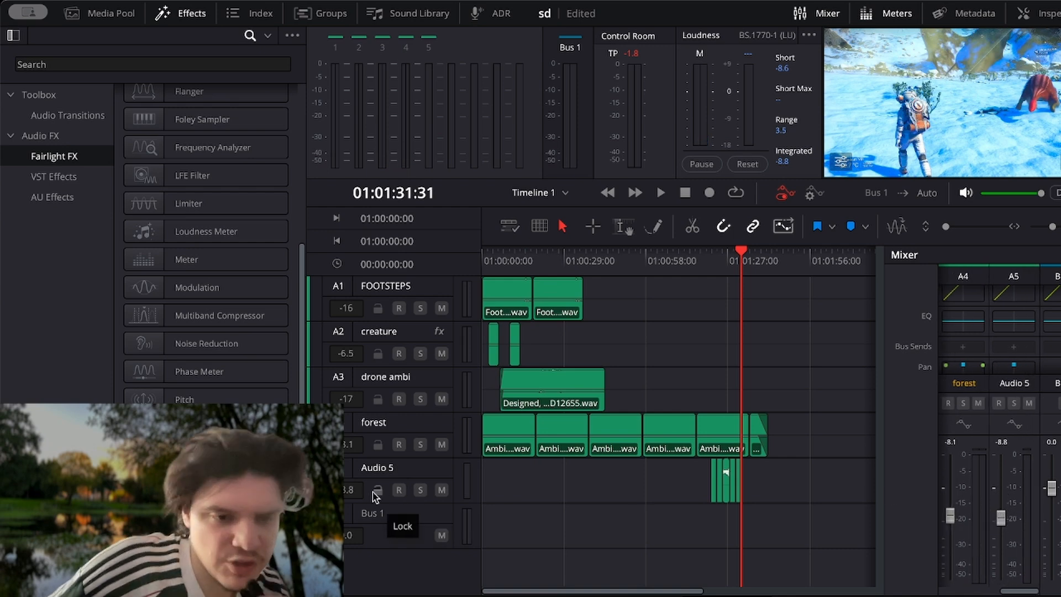
# - Browse the Fairlight FX list for effects suited to the creature footsteps, and examine the Audio 5 channel strip
pyautogui.scroll(5, 230, 396)
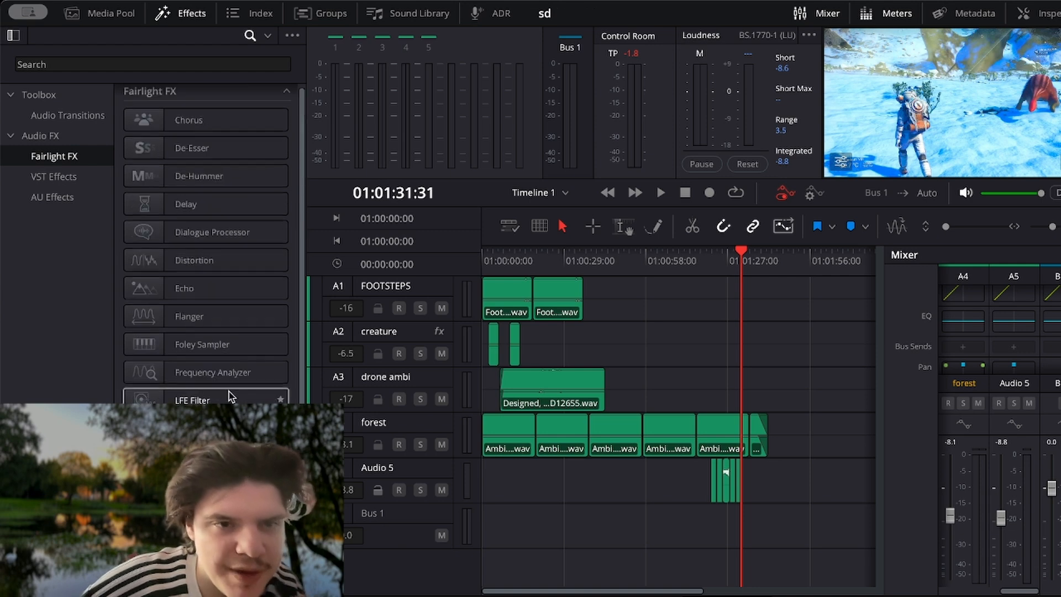
pyautogui.scroll(1, 230, 397)
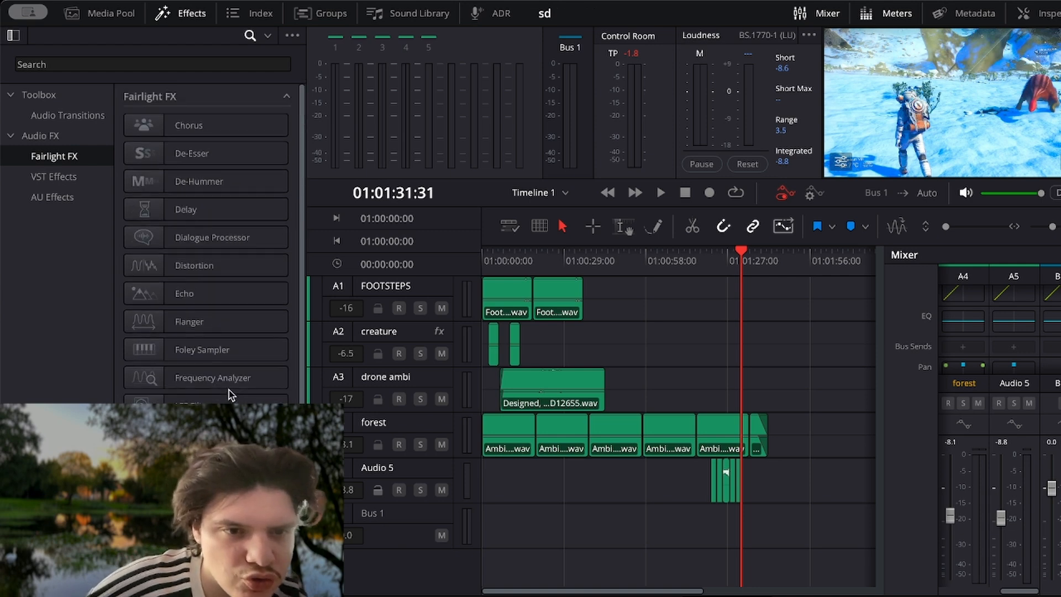
pyautogui.scroll(-5, 229, 396)
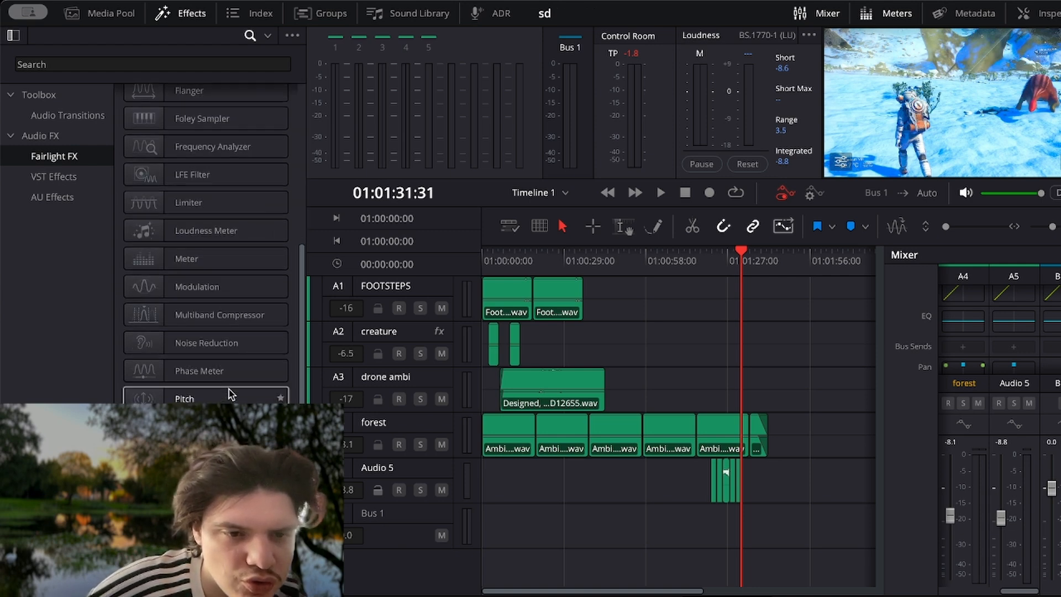
pyautogui.scroll(5, 228, 394)
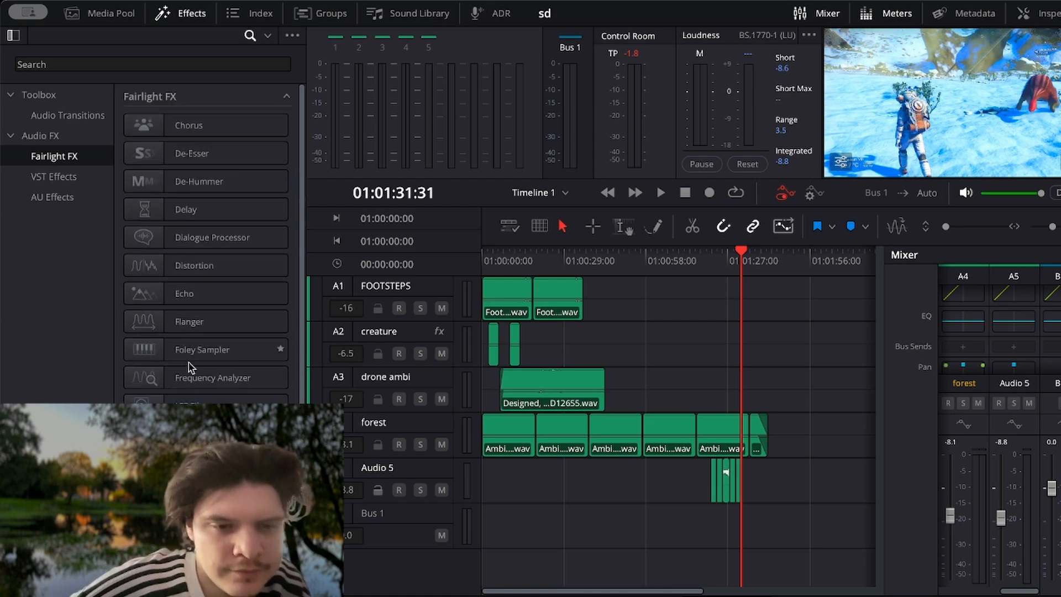
pyautogui.scroll(-3, 193, 371)
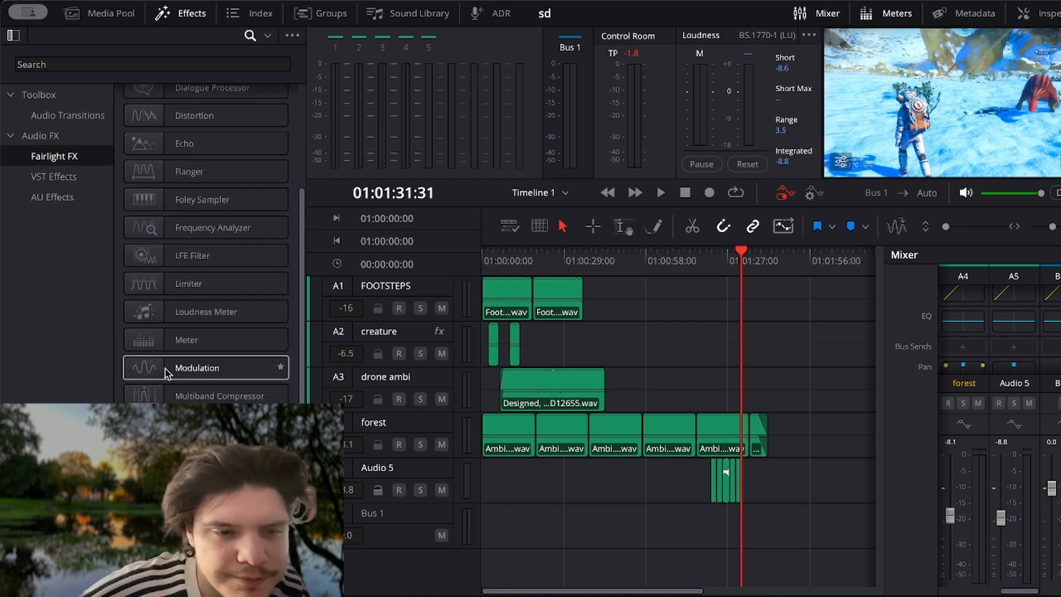
pyautogui.scroll(3, 167, 374)
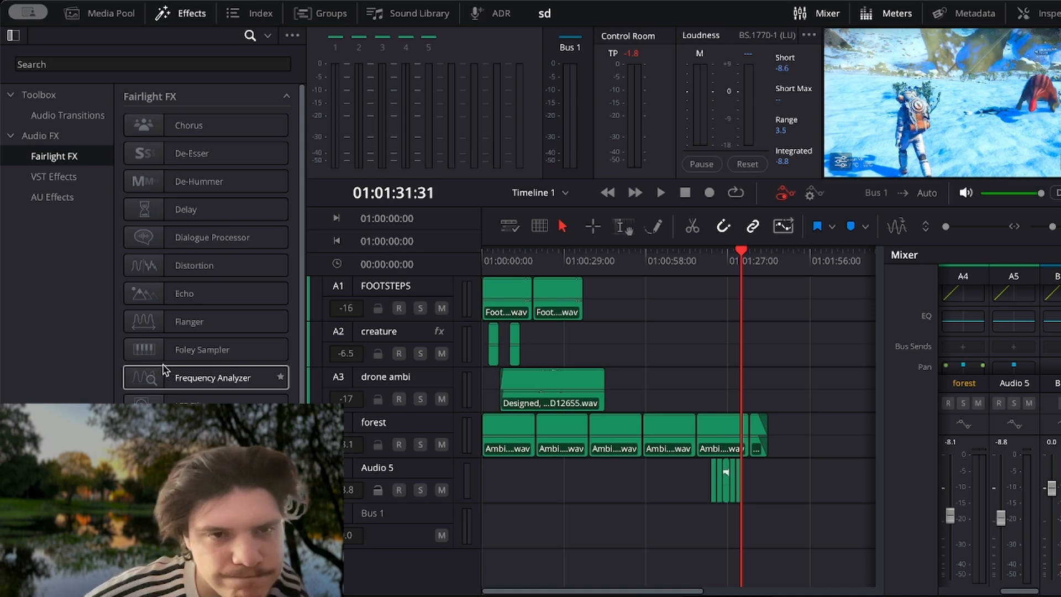
pyautogui.scroll(-5, 163, 370)
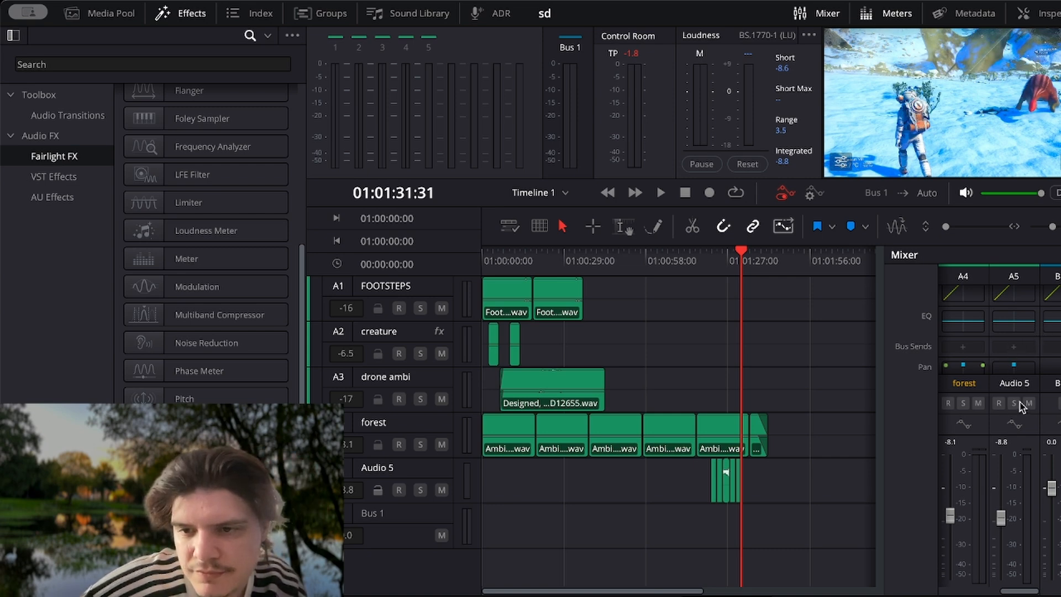
pyautogui.scroll(4, 1006, 356)
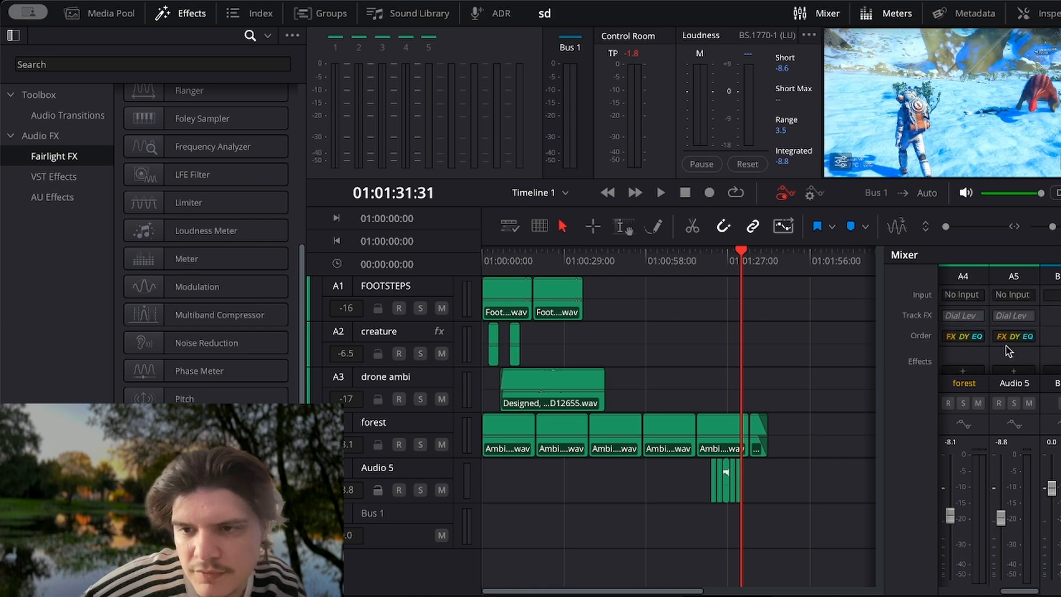
pyautogui.scroll(-4, 1019, 358)
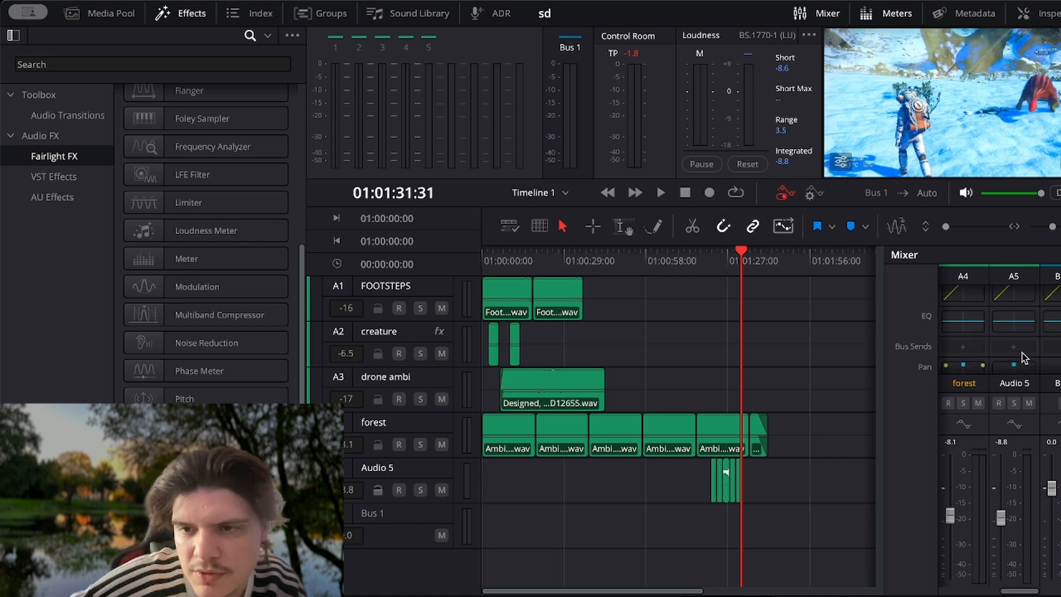
# - Cut the highs of Audio 5 with equalizer band 5 at 311 Hz and -20 dB, and play the creature footsteps section
pyautogui.doubleClick(1016, 319)
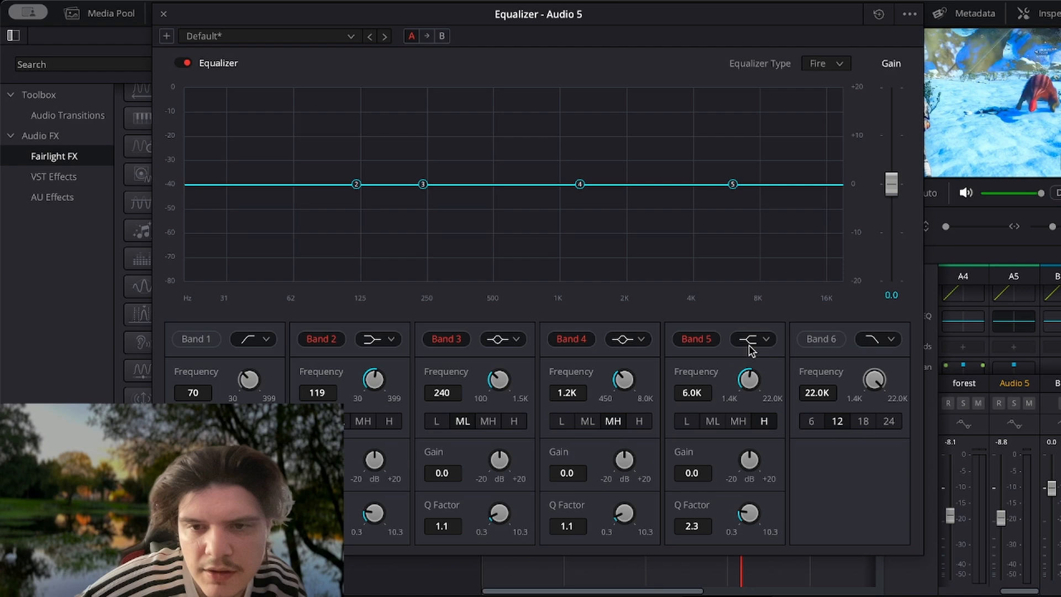
pyautogui.click(750, 341)
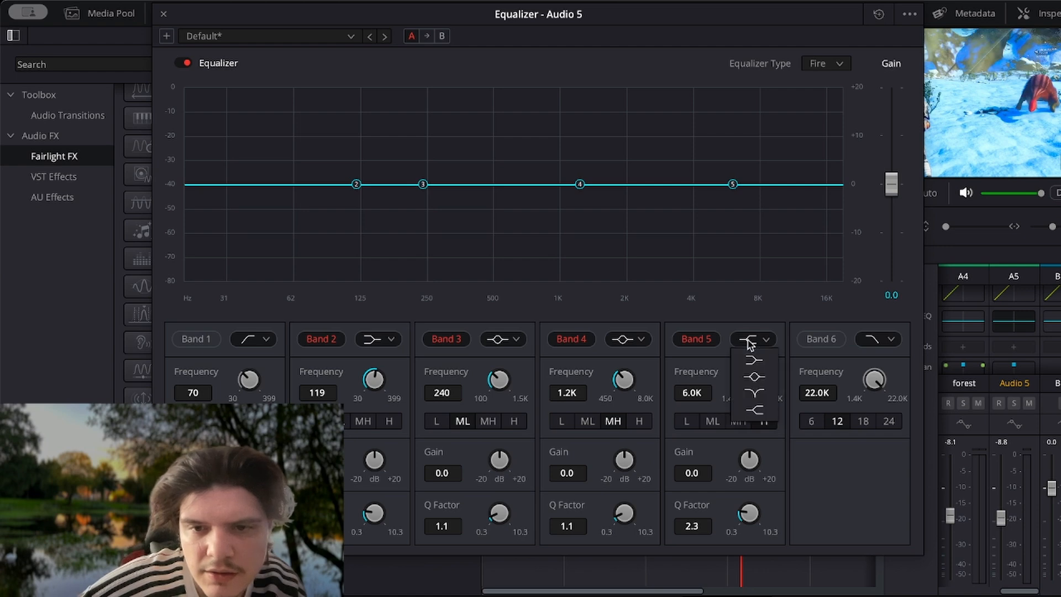
pyautogui.click(747, 246)
pyautogui.moveTo(735, 185); pyautogui.dragTo(449, 387)
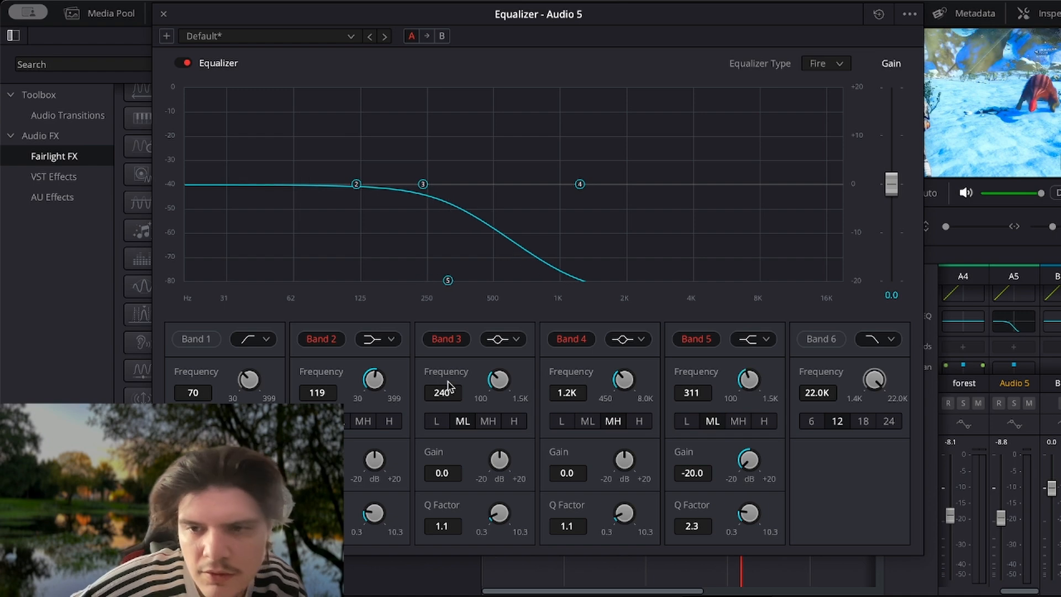
pyautogui.click(160, 15)
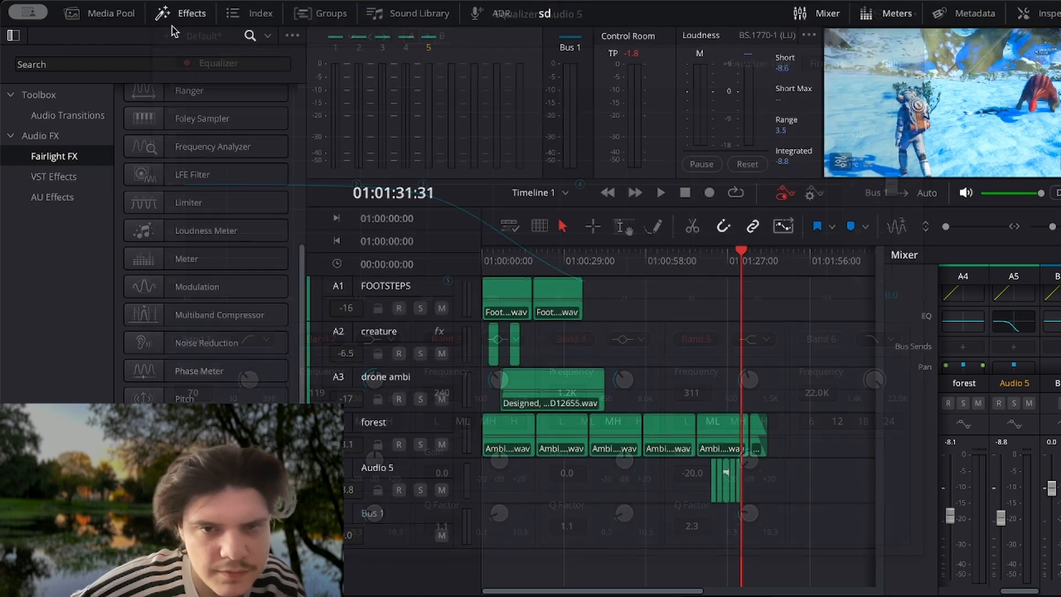
pyautogui.press('space')
pyautogui.moveTo(721, 262); pyautogui.dragTo(698, 259)
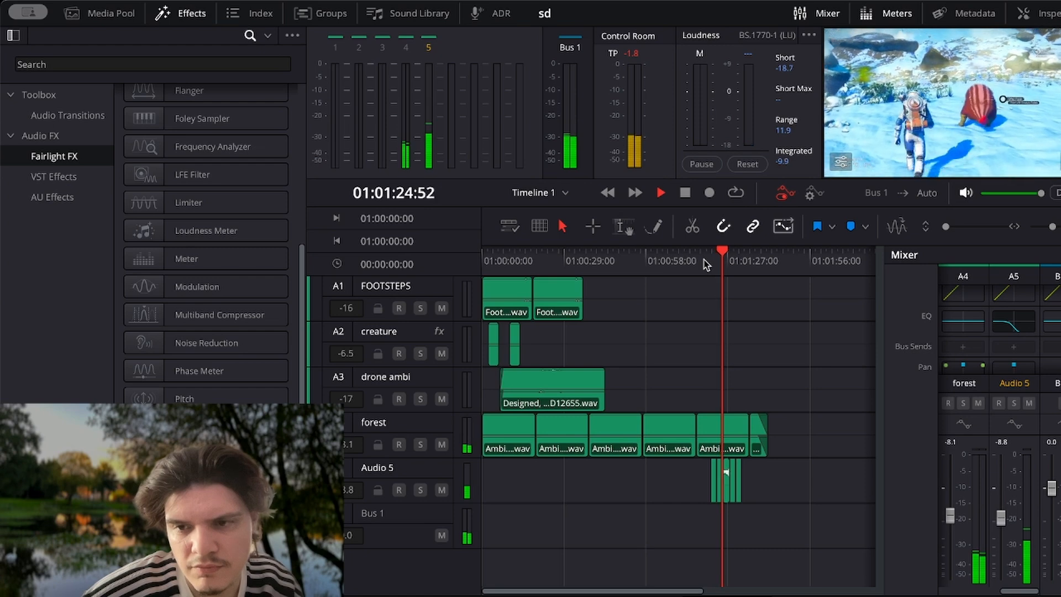
pyautogui.press('space')
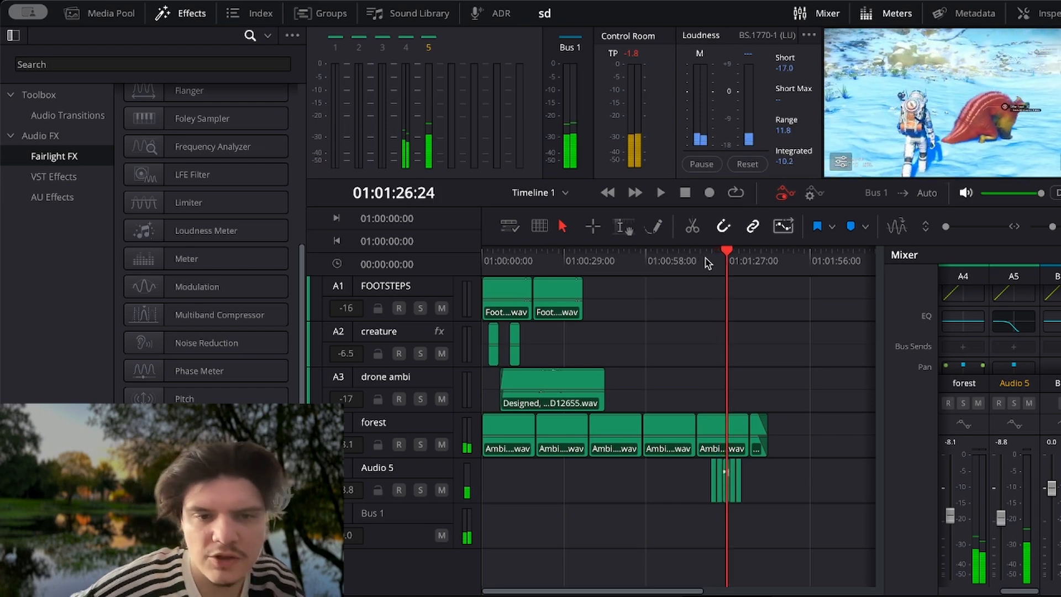
# - Add a Pitch effect of -4 semitones to Audio 5 and raise the track level to -7.2 dB during playback
pyautogui.moveTo(236, 396); pyautogui.dragTo(1025, 370)
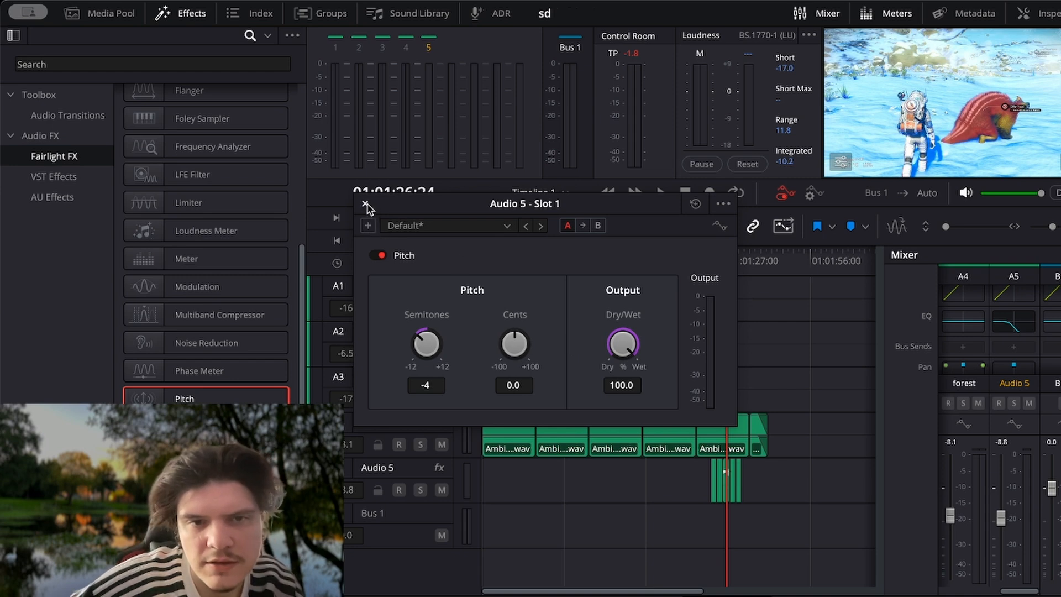
pyautogui.click(366, 205)
pyautogui.moveTo(720, 269); pyautogui.dragTo(702, 268)
pyautogui.press('space')
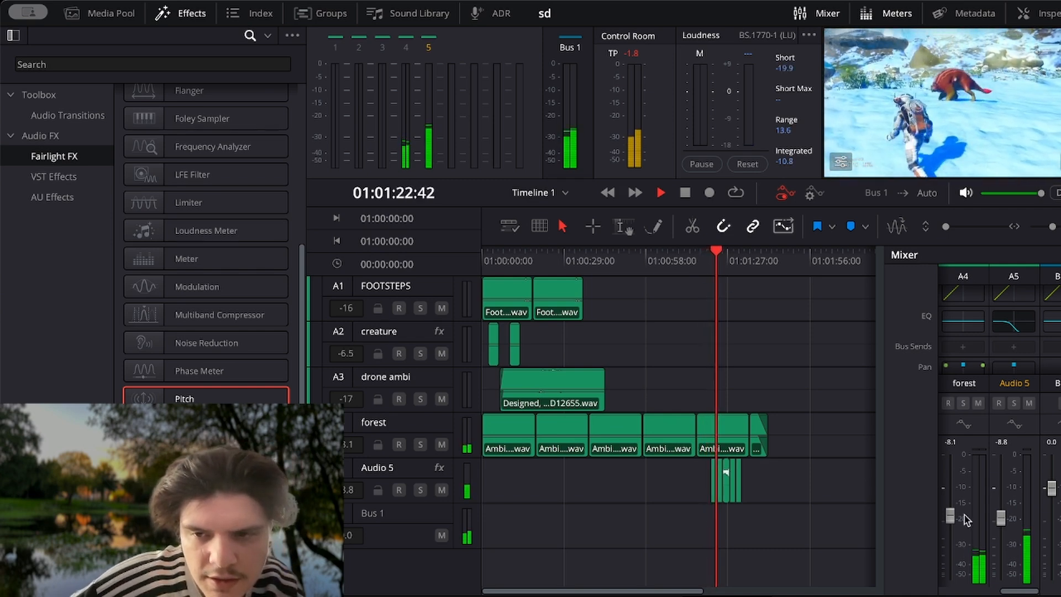
pyautogui.moveTo(1006, 520); pyautogui.dragTo(1006, 514)
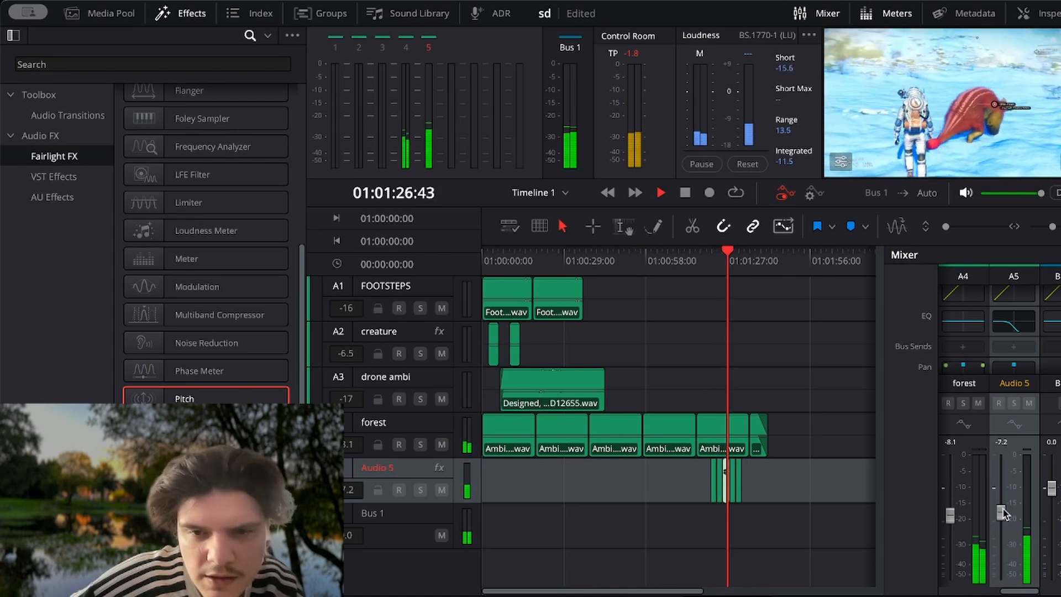
# - Open up the Audio 5 equalizer by moving band 5 to 1.4 kHz, and cut band 4 at 1.2 kHz by 3.6 dB
pyautogui.doubleClick(1014, 320)
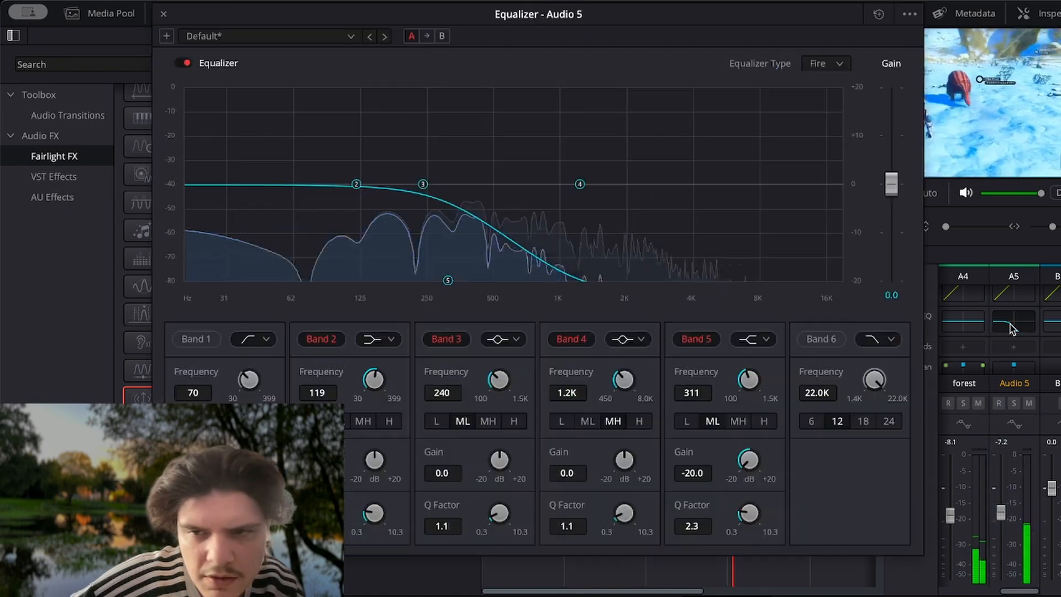
pyautogui.moveTo(456, 280); pyautogui.dragTo(592, 297)
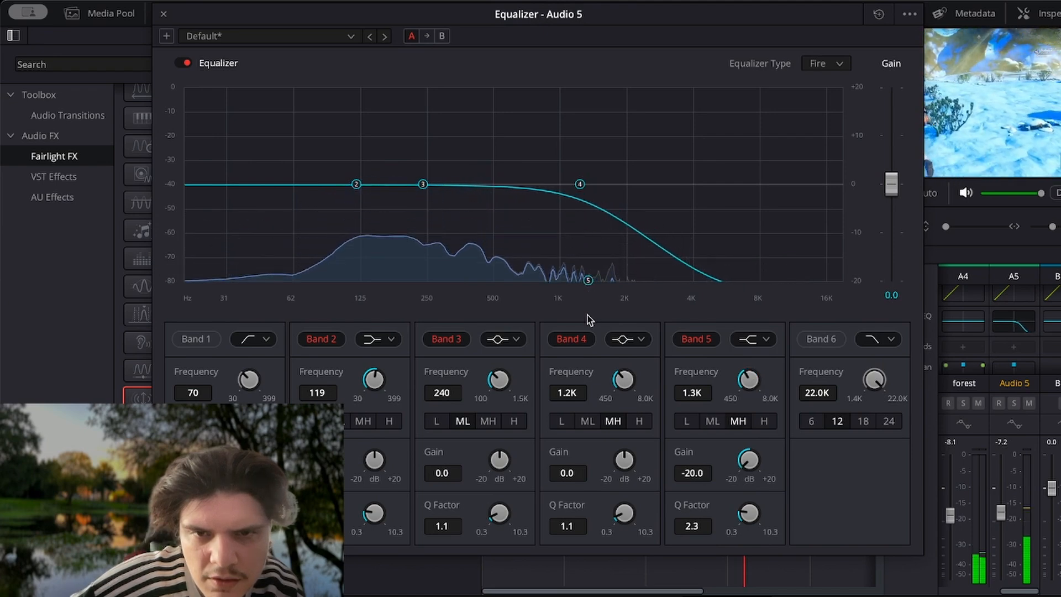
pyautogui.moveTo(579, 185); pyautogui.dragTo(581, 191)
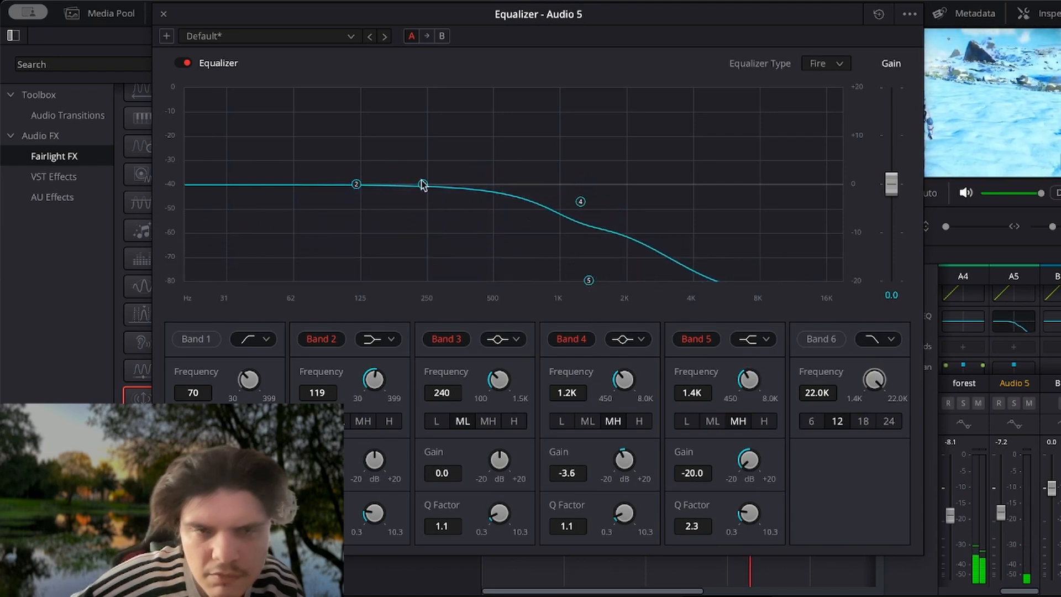
pyautogui.click(166, 36)
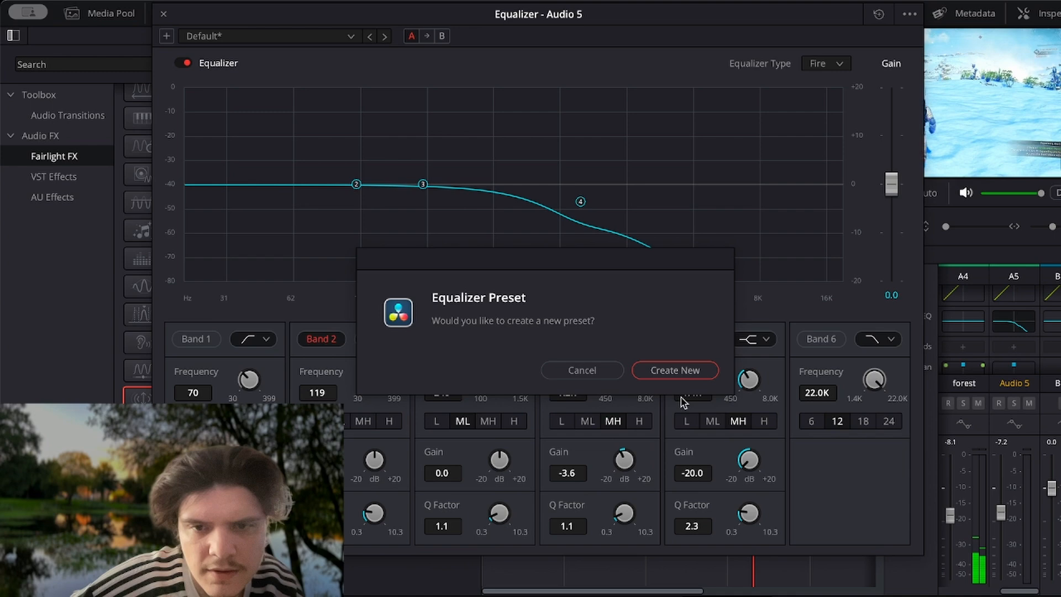
pyautogui.click(575, 370)
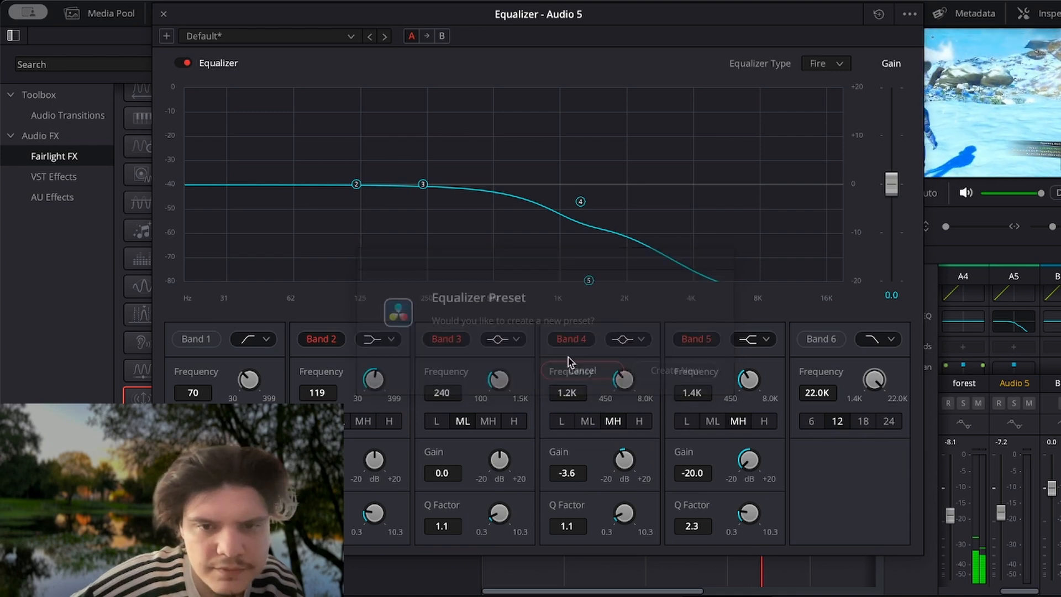
pyautogui.click(162, 15)
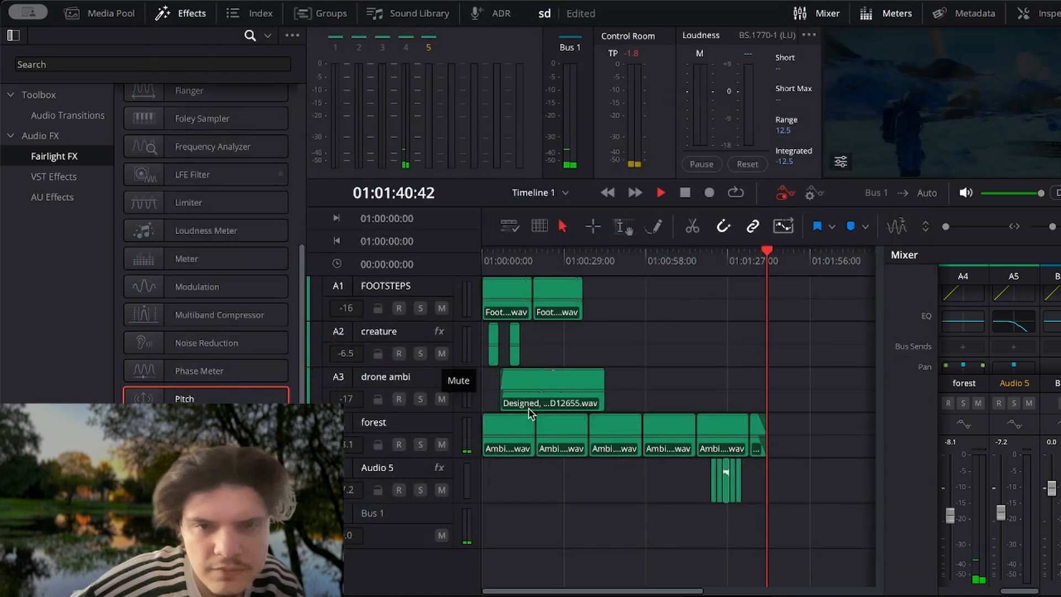
# - Replay the processed creature footsteps through 01:01:31:51 and move the playhead back into that section
pyautogui.click(718, 257)
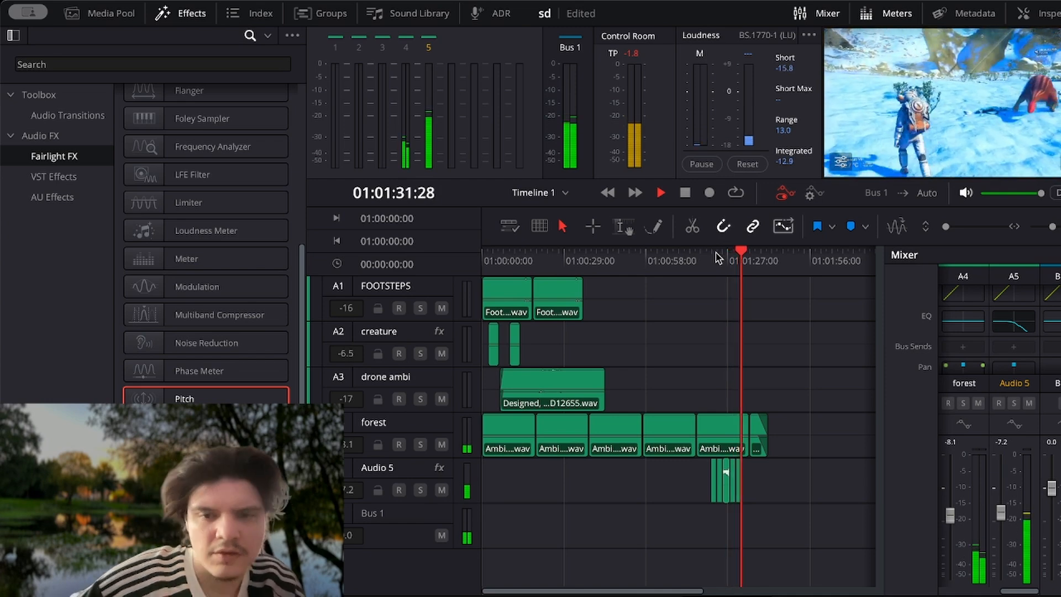
pyautogui.press('space')
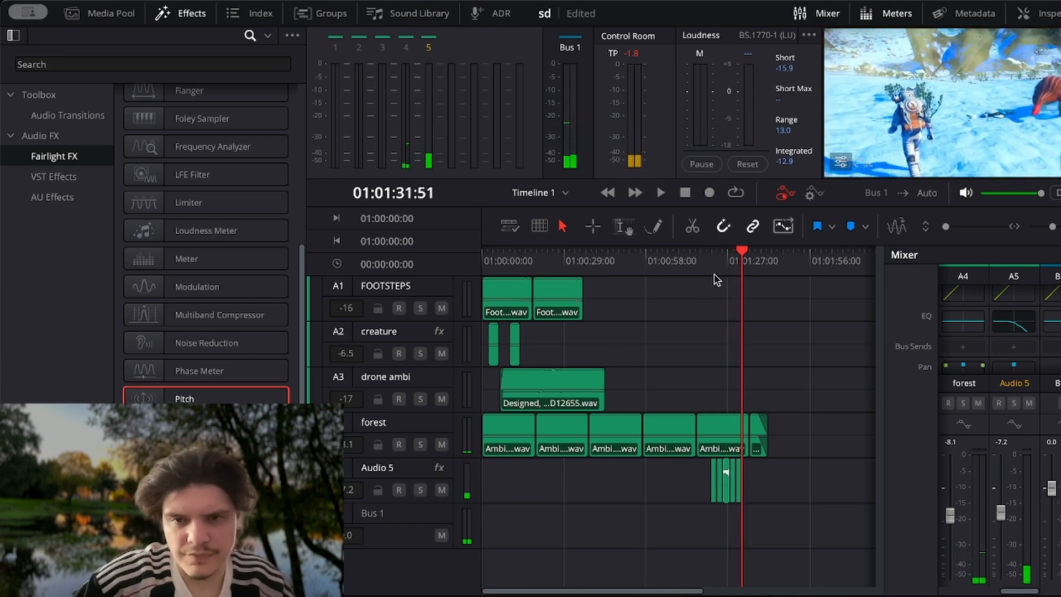
pyautogui.moveTo(741, 255); pyautogui.dragTo(707, 259)
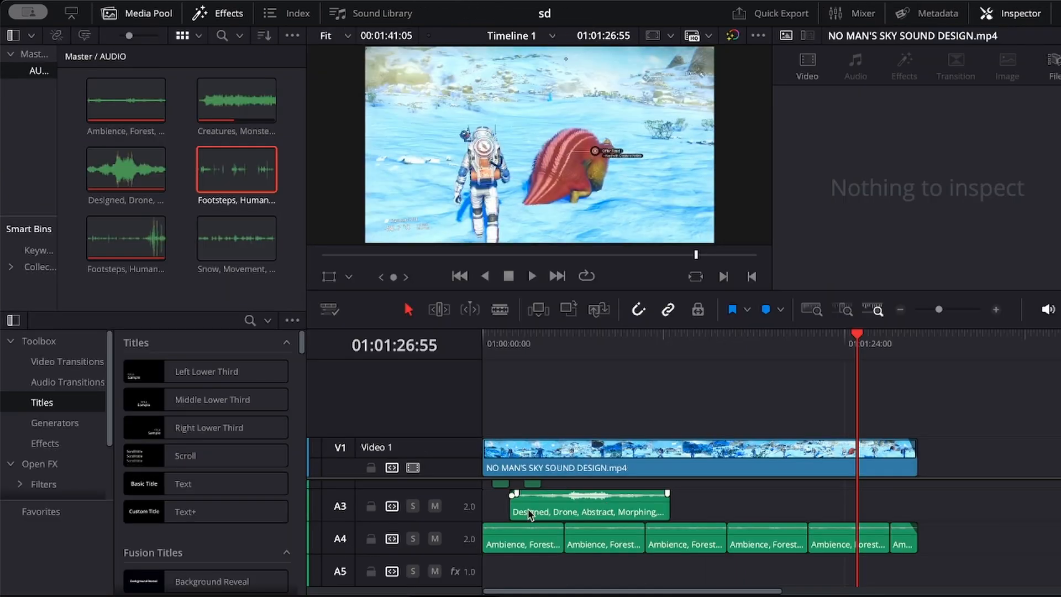
# - Copy the drone clip from the third audio track and place the copy on the fifth track, ending with the video
pyautogui.moveTo(529, 511); pyautogui.dragTo(634, 524)
pyautogui.hotkey('ctrl', 'z')
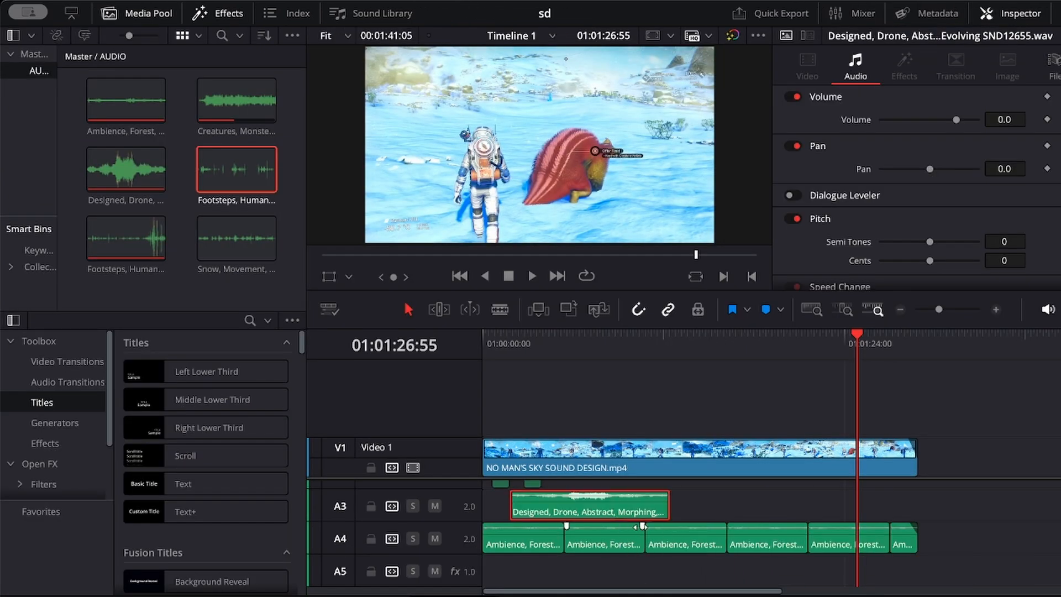
pyautogui.hotkey('ctrl', 'c')
pyautogui.hotkey('ctrl', 'v')
pyautogui.moveTo(947, 517); pyautogui.dragTo(846, 566)
# - Trim both ends of the drone copy on the fifth audio track and align its start to 01:01:20:45
pyautogui.click(831, 346)
pyautogui.hotkey('shift', 'Left')
pyautogui.hotkey('shift', 'Left')
pyautogui.hotkey('shift', 'Left')
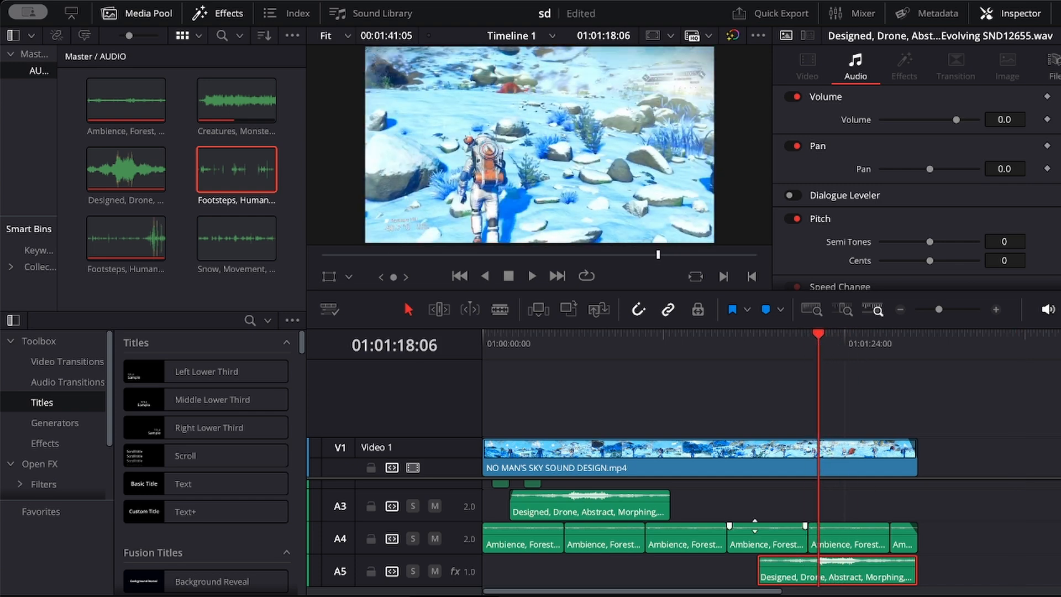
pyautogui.moveTo(759, 569); pyautogui.dragTo(809, 569)
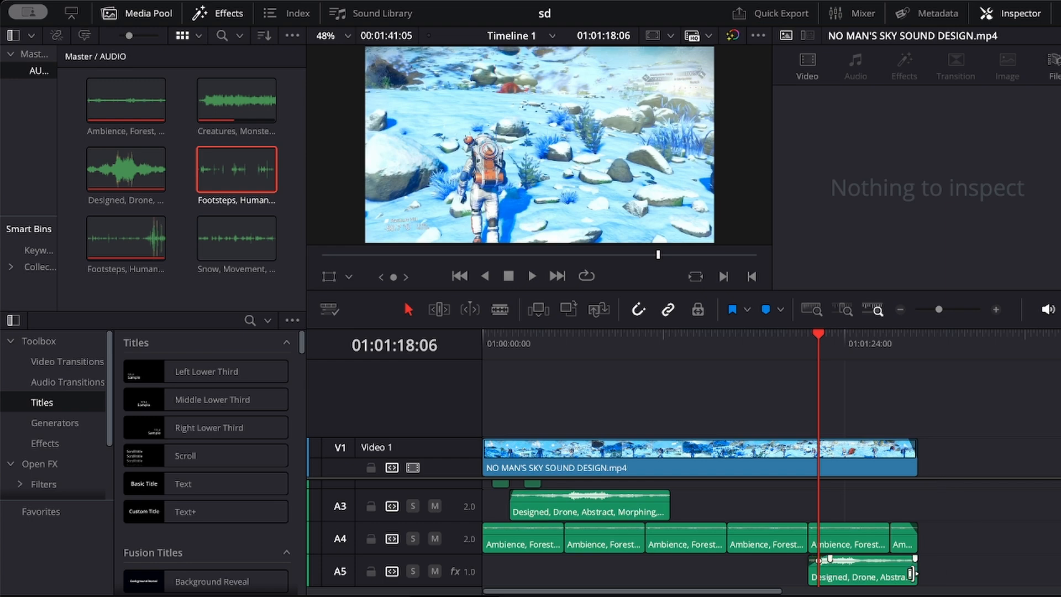
pyautogui.moveTo(916, 574); pyautogui.dragTo(855, 573)
pyautogui.click(829, 345)
pyautogui.click(896, 567)
# - Paste two copies of the footsteps clip pair after the originals on the first audio track, and trim the last to the video's end
pyautogui.scroll(2, 774, 544)
pyautogui.moveTo(661, 500); pyautogui.dragTo(544, 495)
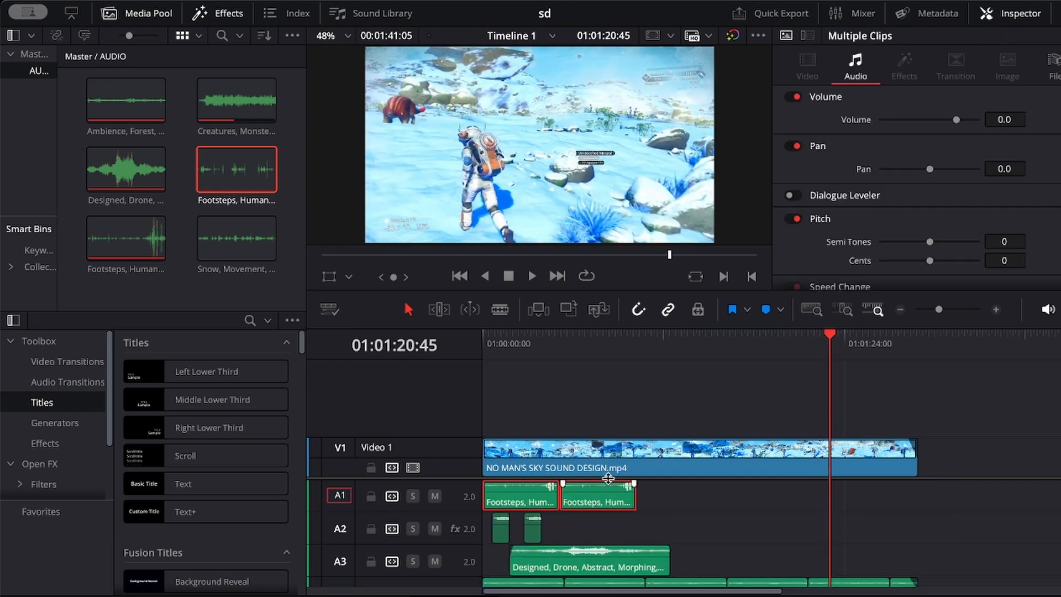
pyautogui.hotkey('ctrl', 'c')
pyautogui.click(637, 345)
pyautogui.hotkey('ctrl', 'v')
pyautogui.hotkey('ctrl', 'v')
pyautogui.moveTo(944, 489); pyautogui.dragTo(915, 482)
pyautogui.click(926, 376)
pyautogui.click(907, 344)
# - Paste a copy of the drone clip directly after the original on the third audio track, and return the playhead to the timeline start
pyautogui.scroll(-2, 965, 520)
pyautogui.click(602, 506)
pyautogui.hotkey('ctrl', 'c')
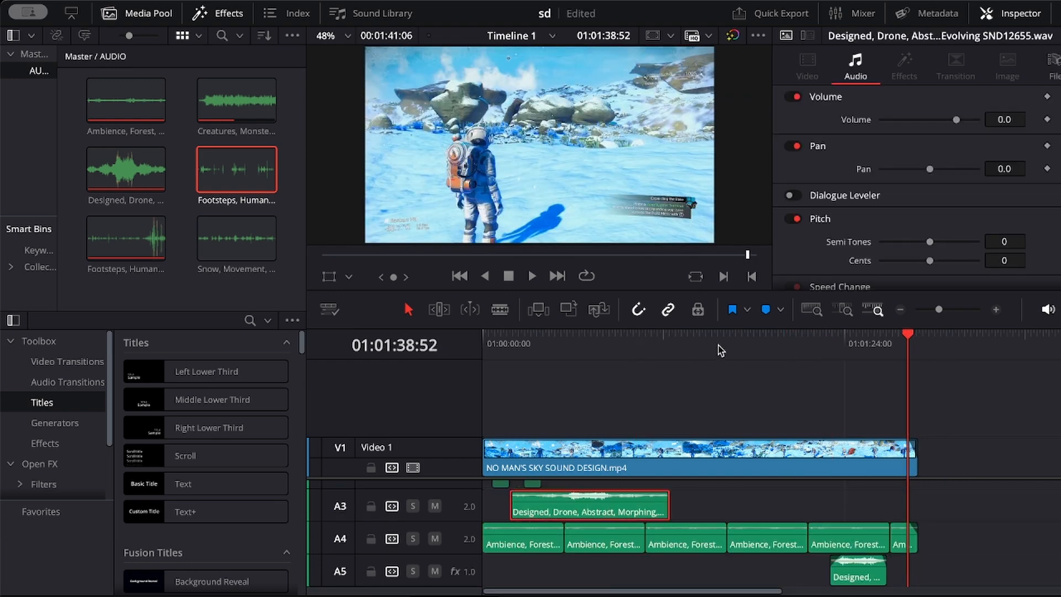
pyautogui.click(670, 345)
pyautogui.hotkey('ctrl', 'v')
pyautogui.click(774, 398)
pyautogui.scroll(2, 912, 528)
pyautogui.scroll(-2, 969, 526)
pyautogui.scroll(2, 969, 526)
pyautogui.press('Home')
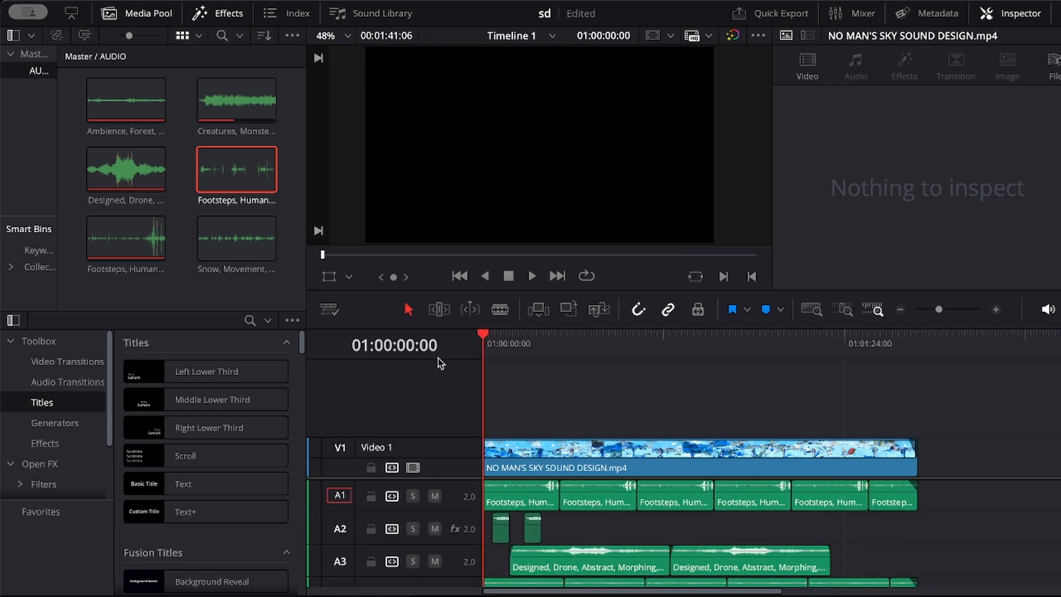